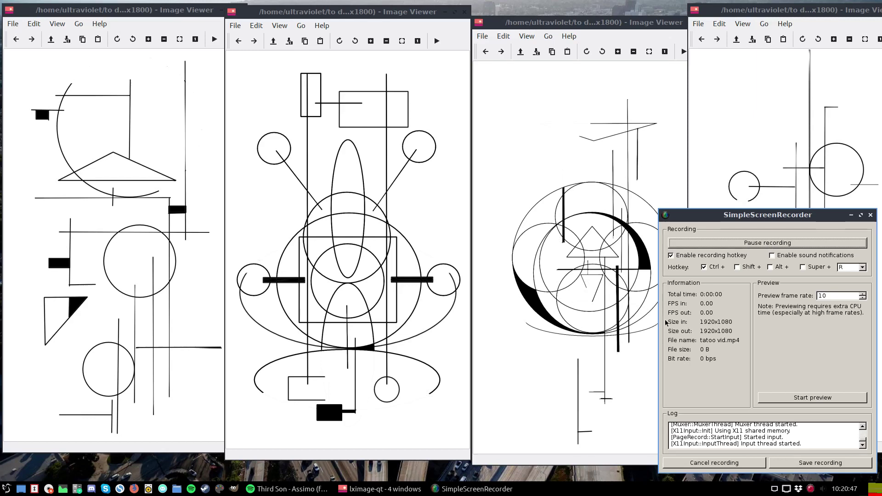
- Minimize the screen recorder and launch Krita from the taskbar
click(851, 215)
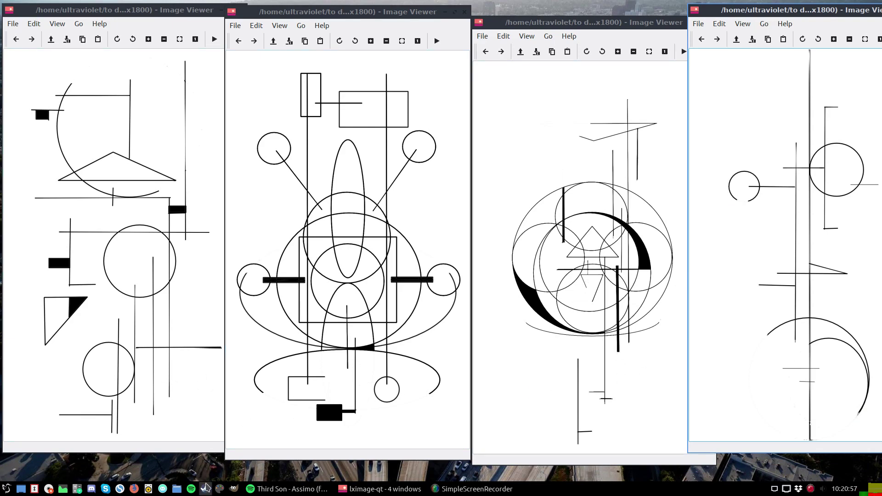
click(221, 490)
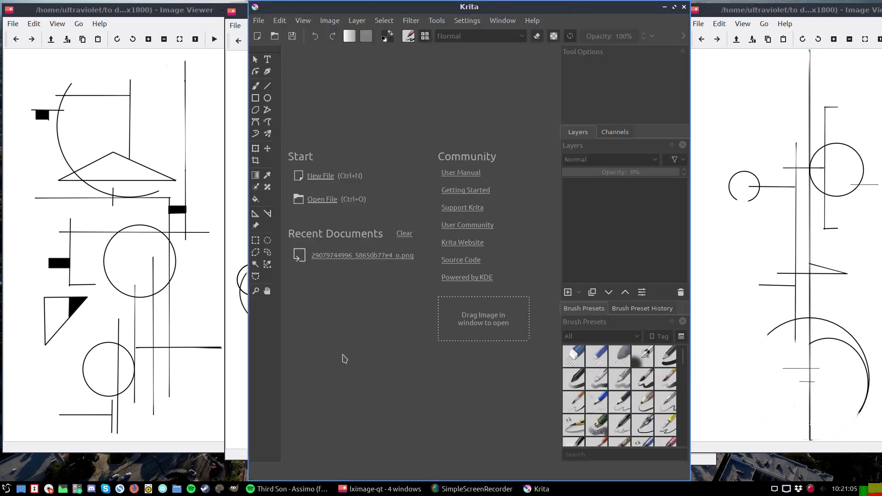
- Maximize Krita and create a 3.50 × 6.00 inch, 300 ppi canvas (1050 × 1800 px)
click(674, 7)
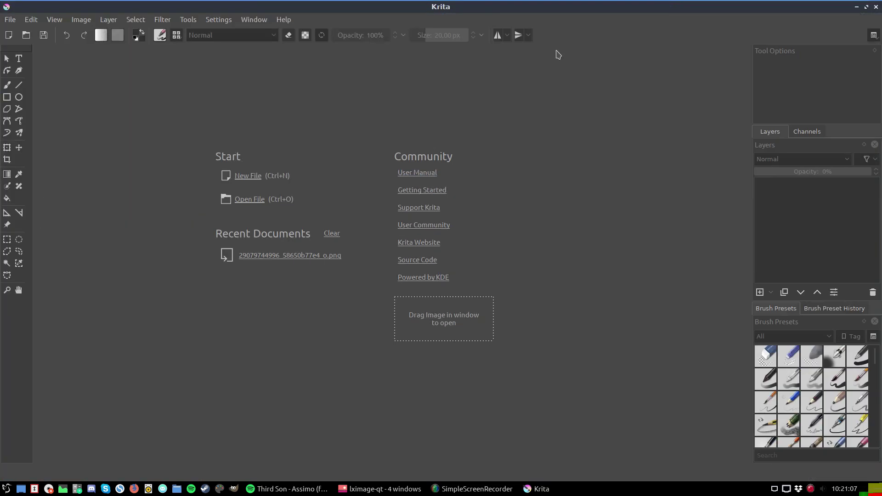
click(245, 173)
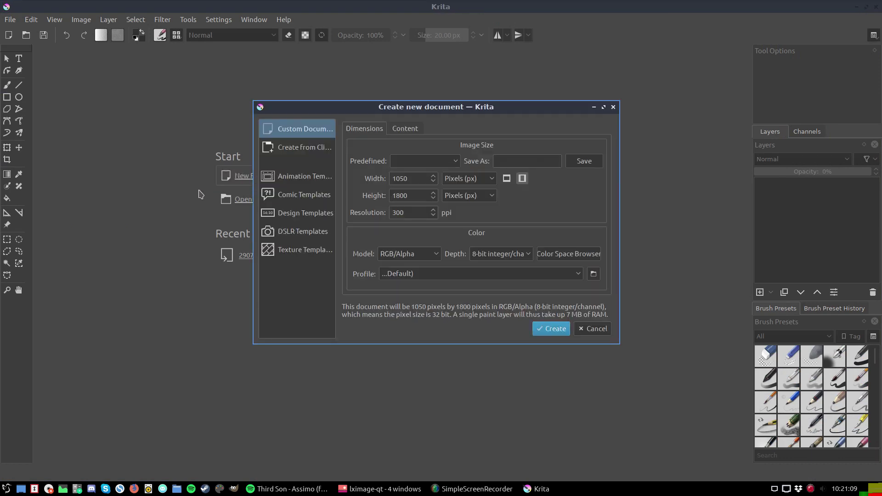
click(490, 180)
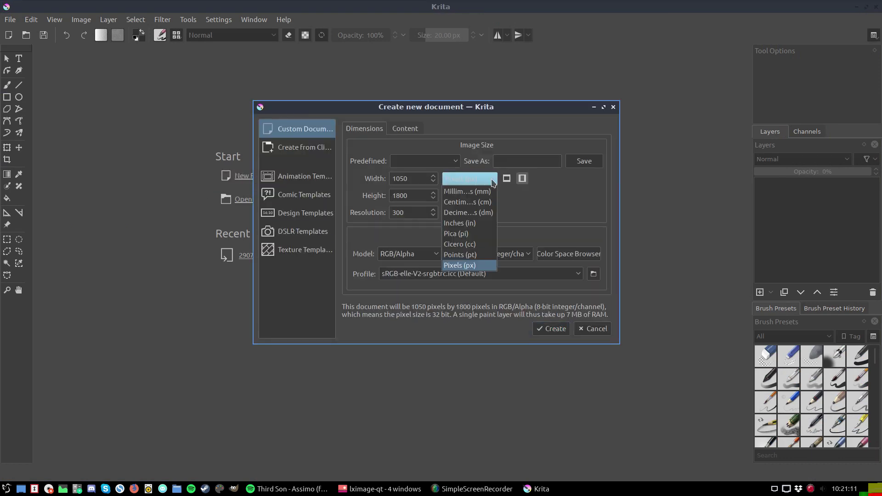
click(482, 228)
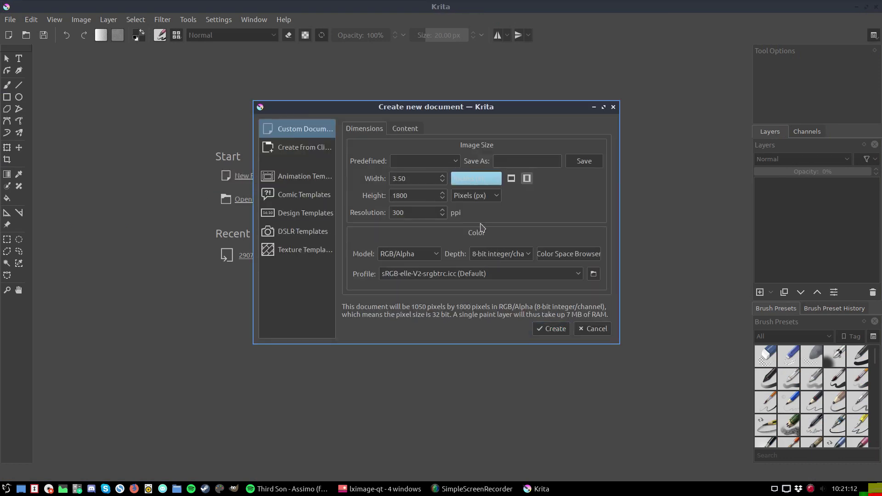
click(493, 196)
click(488, 242)
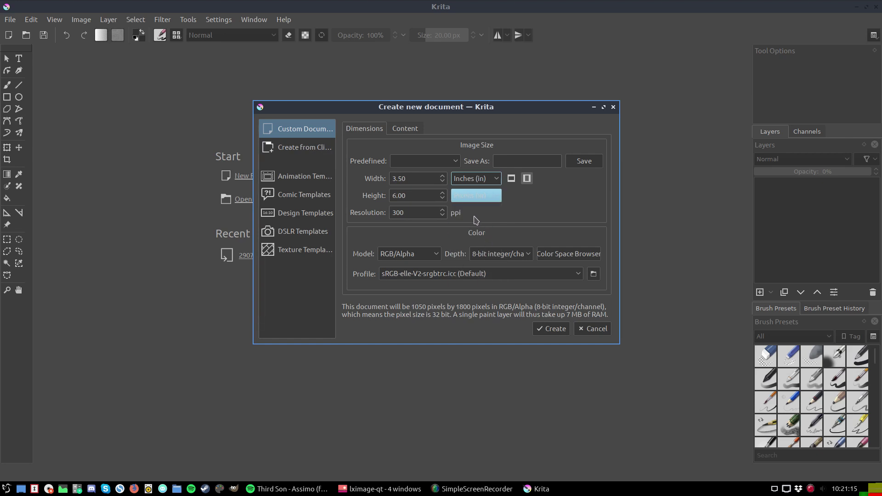
click(552, 329)
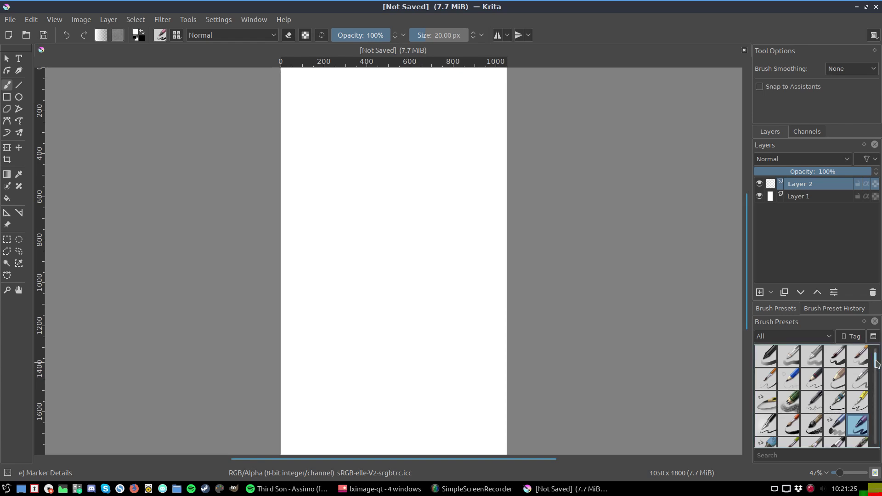
- Choose the Ink-3 Gpen brush and Polyline tool, and draw a test polyline shape
click(856, 405)
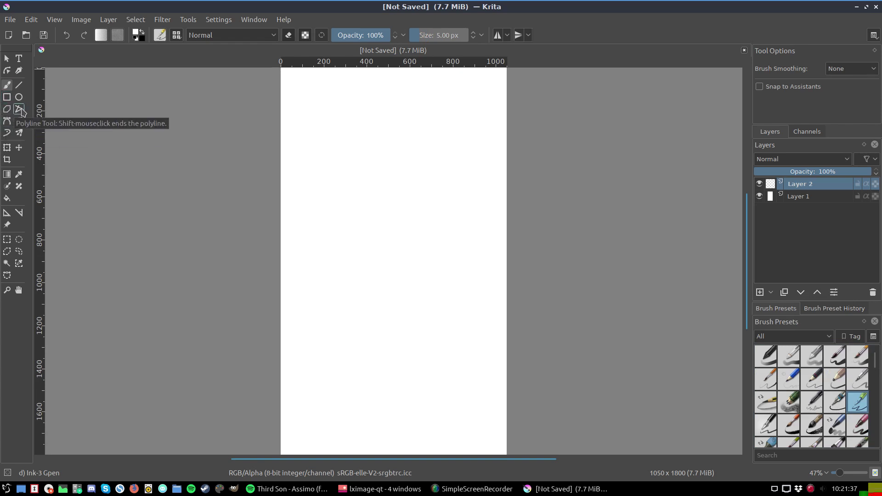
click(22, 112)
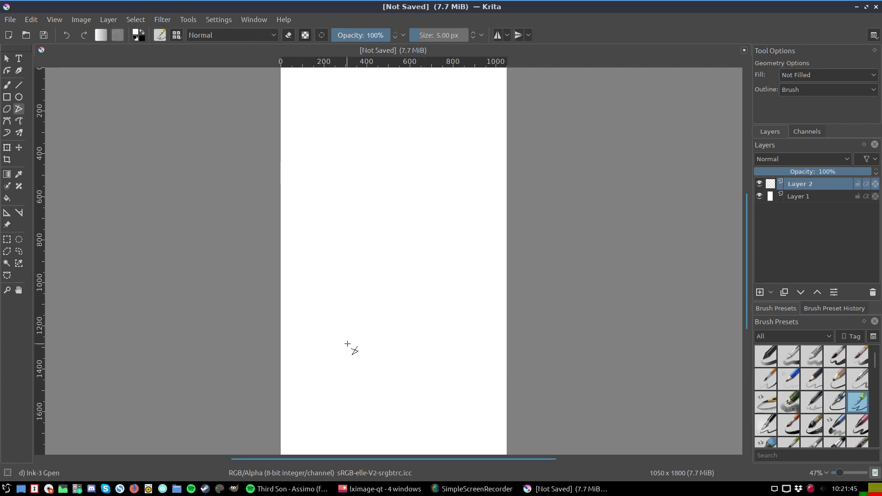
click(340, 306)
click(447, 306)
click(325, 307)
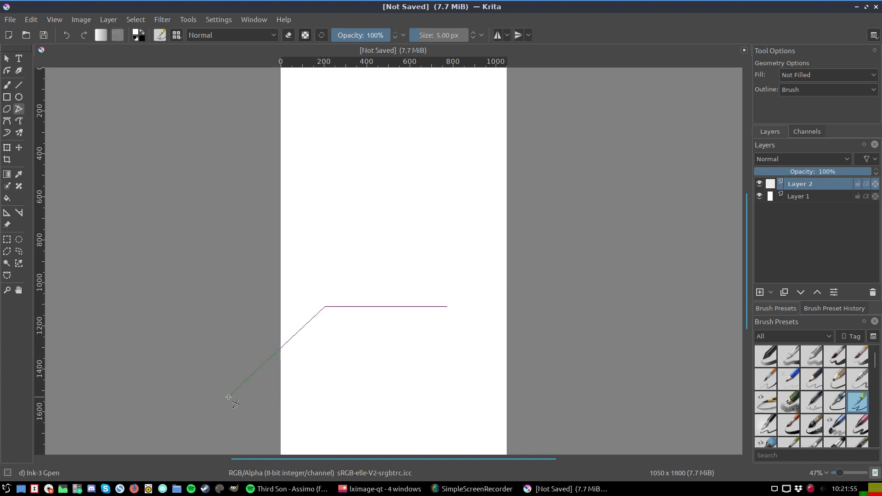
click(402, 371)
click(447, 306)
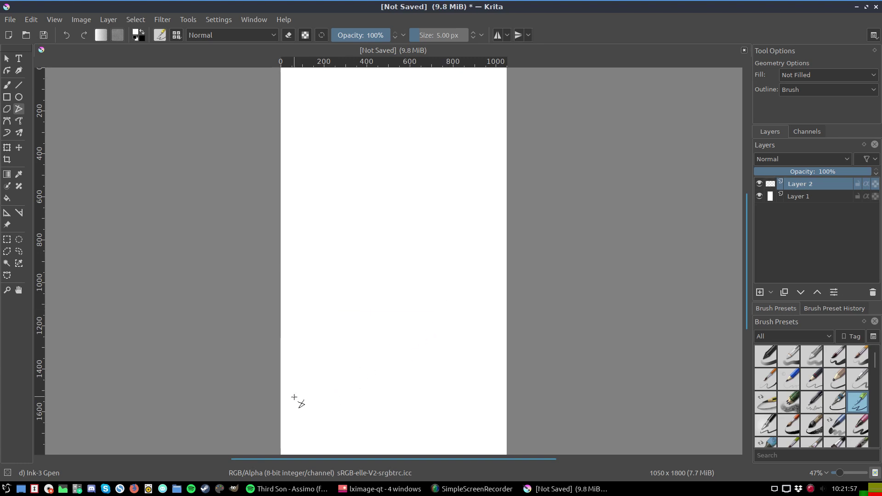
- Undo the test polyline, add a new paint layer, and make black the drawing colour
click(54, 19)
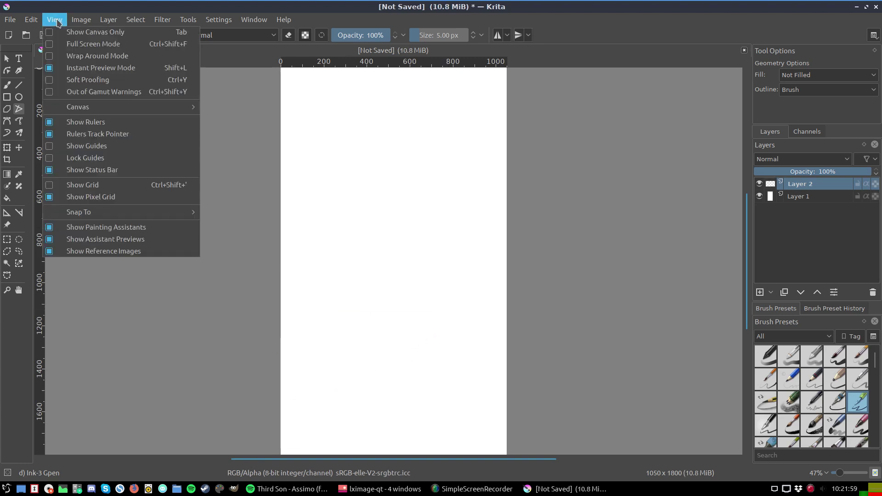
click(40, 32)
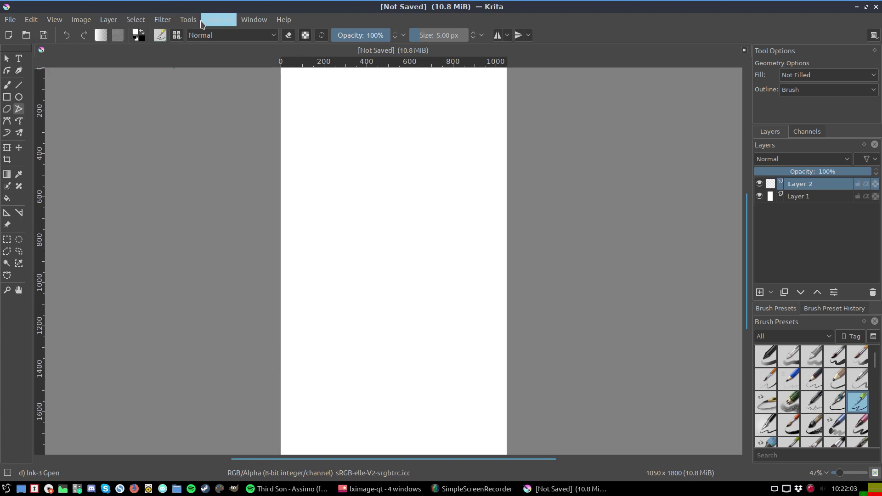
click(109, 22)
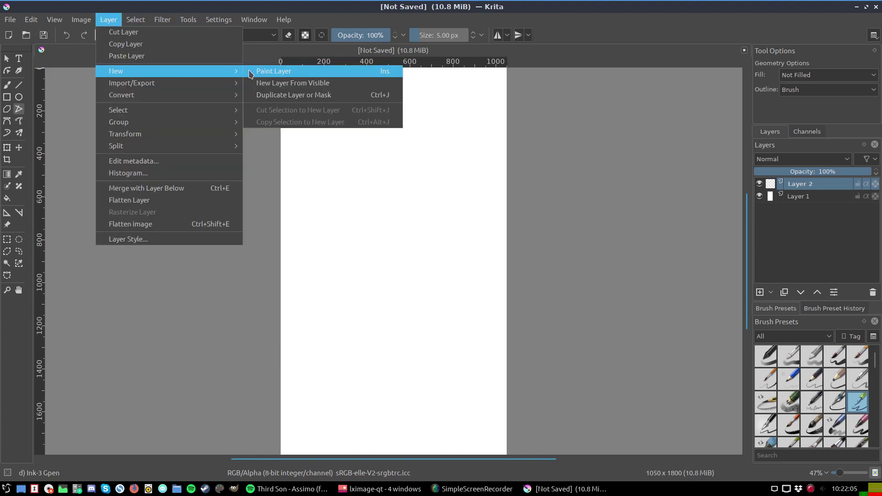
click(264, 72)
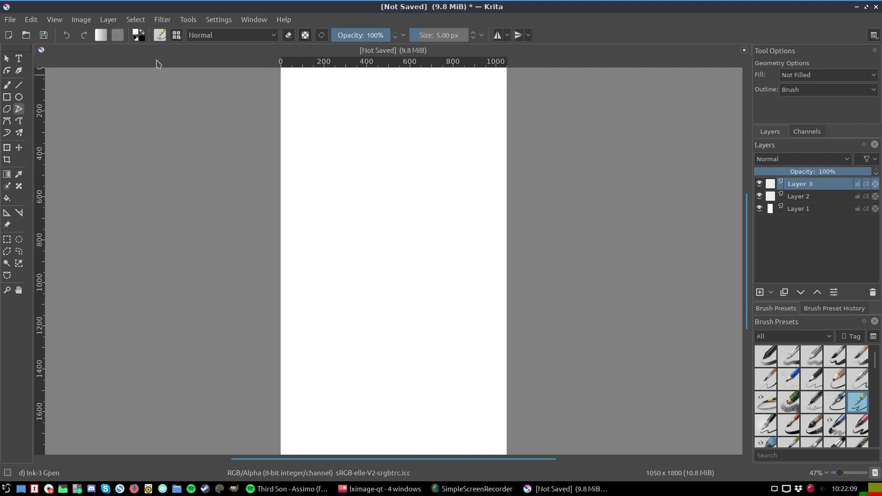
click(142, 32)
- Draw a horizontal line across the middle and a sideways triangle off it
click(316, 288)
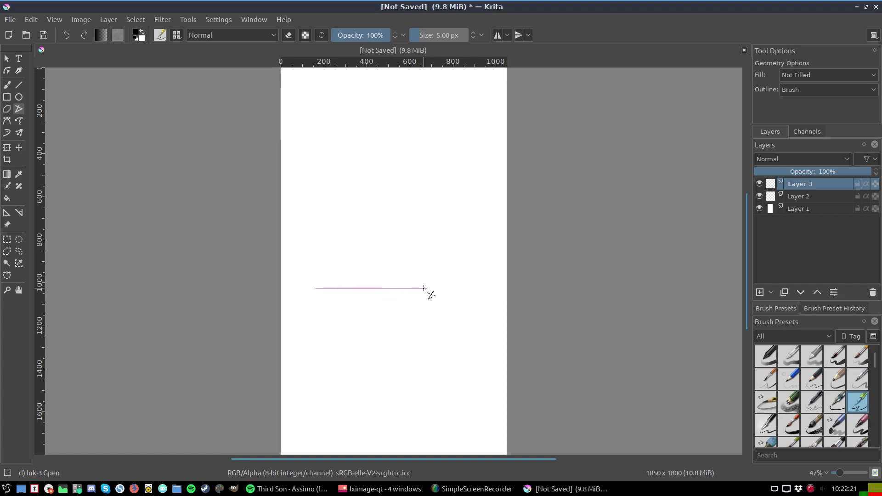
double_click(423, 288)
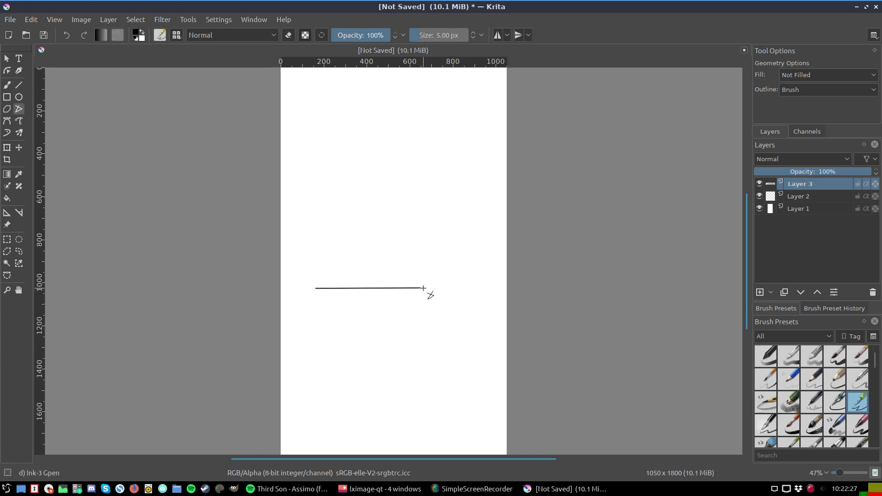
click(423, 287)
click(322, 328)
click(316, 289)
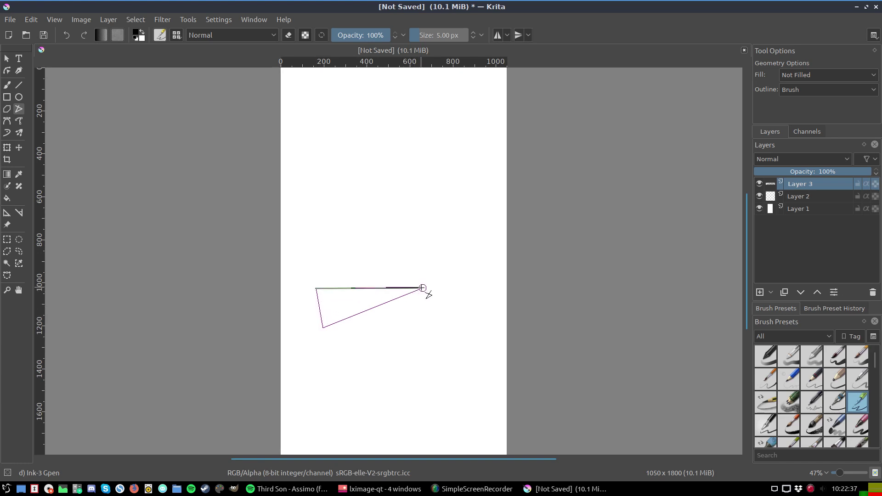
click(428, 294)
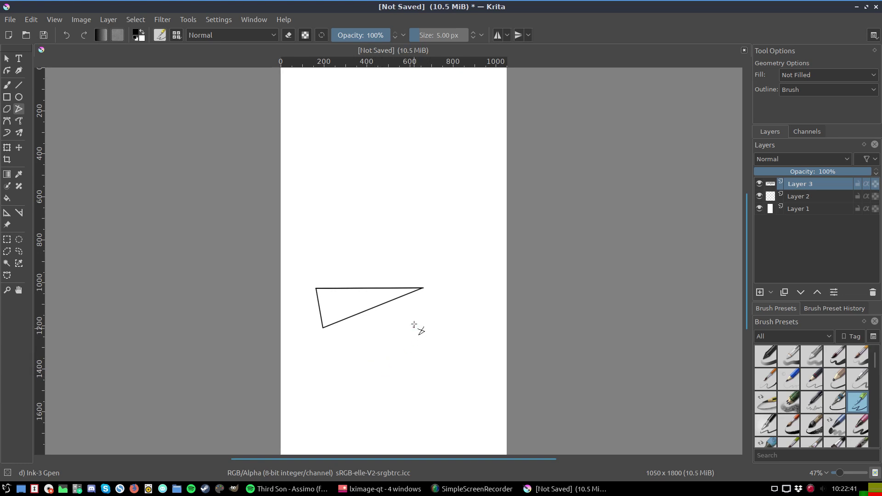
- Draw a long diagonal line to the lower left and a shape from its top
click(415, 264)
double_click(327, 417)
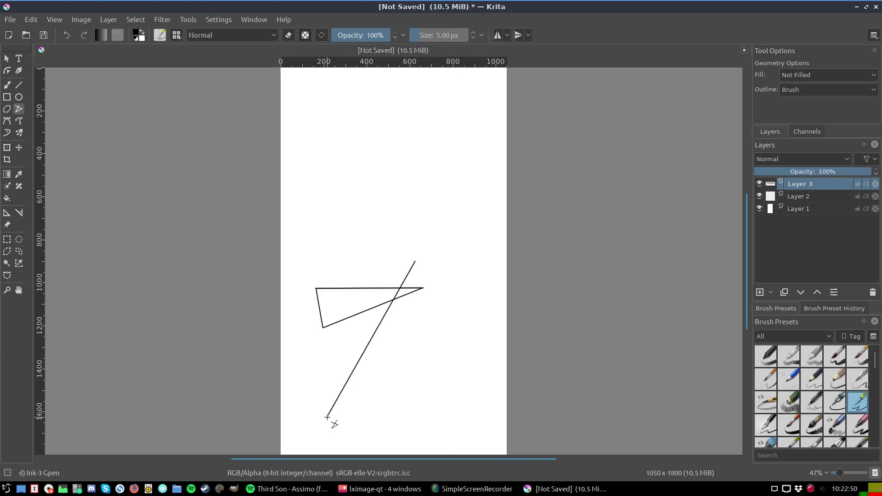
click(415, 261)
click(473, 251)
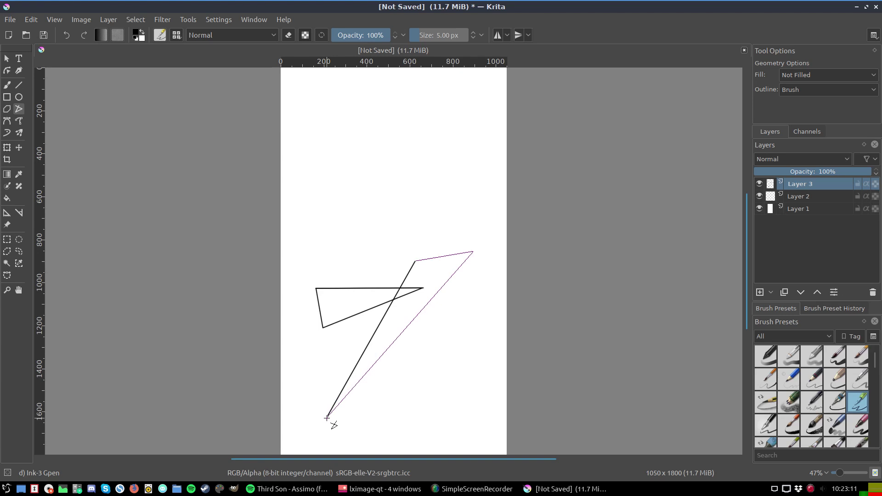
double_click(415, 262)
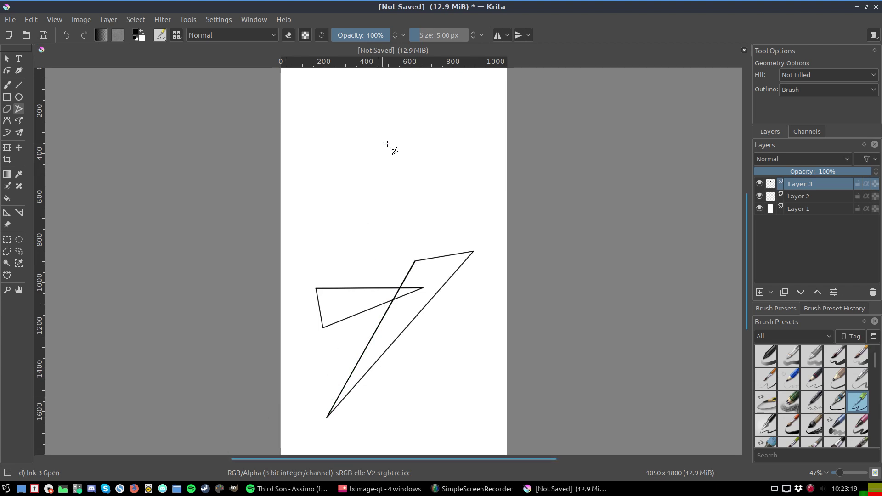
- Draw a tall thin triangle reaching up toward the top of the canvas
click(427, 97)
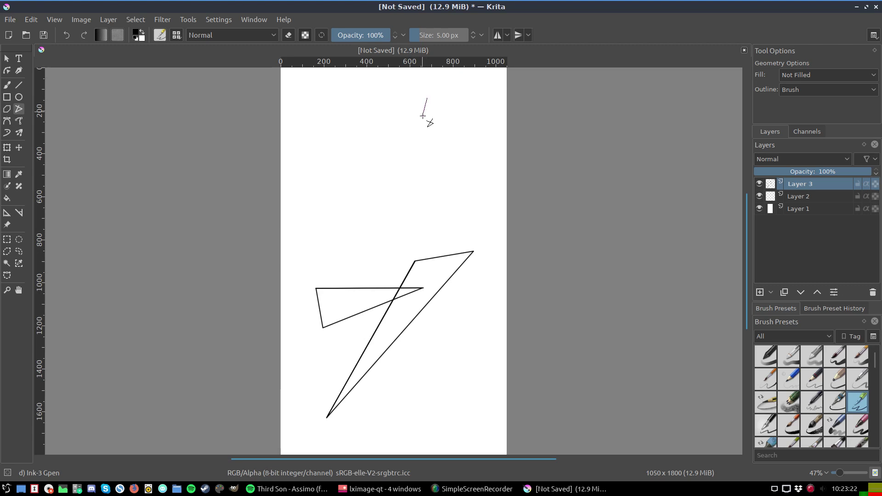
click(395, 275)
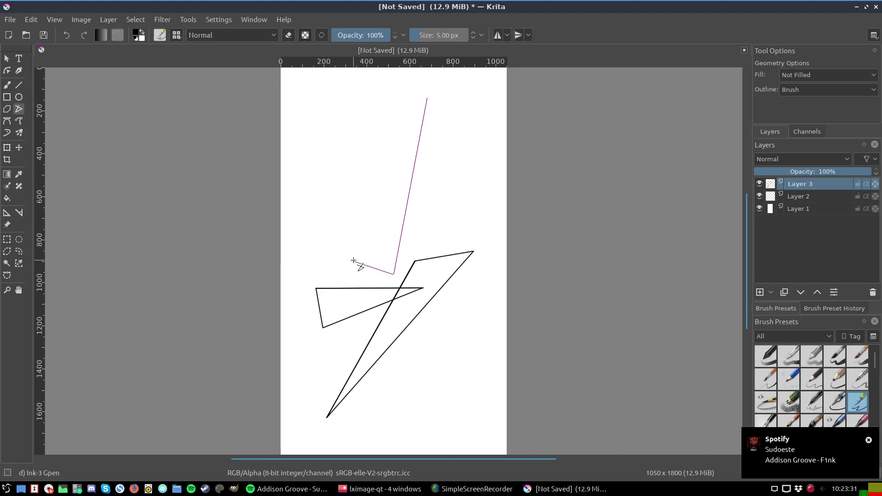
click(353, 261)
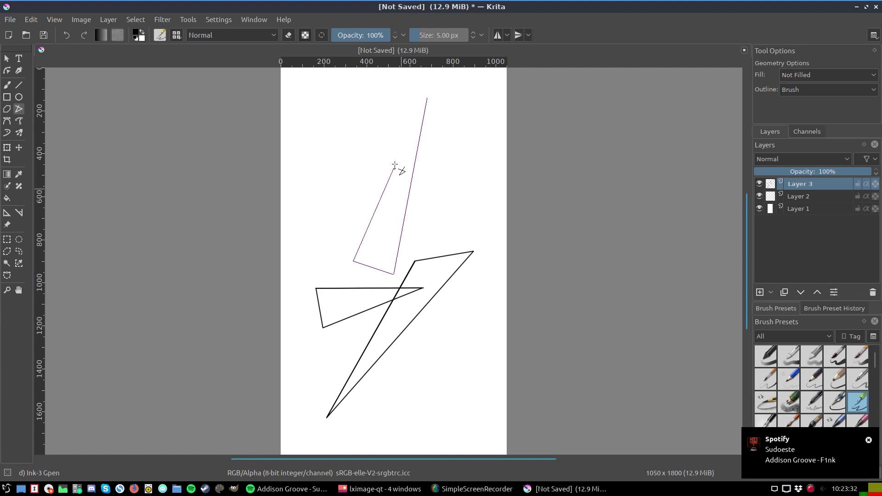
double_click(427, 98)
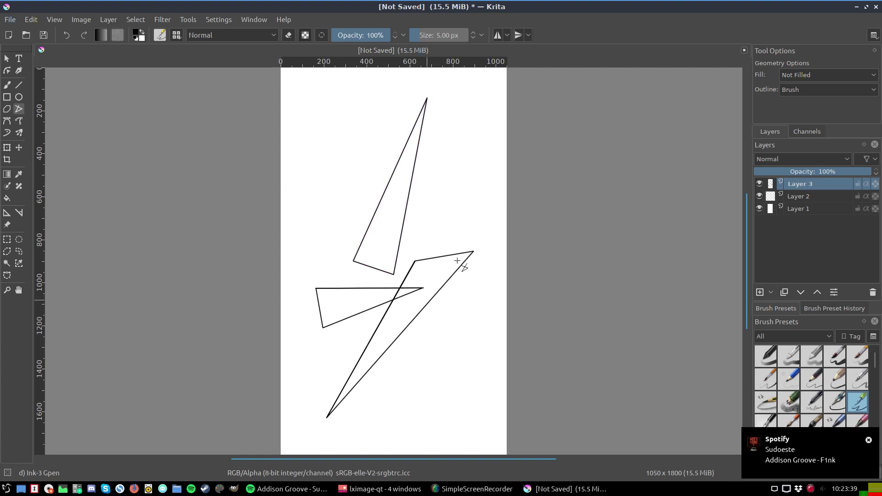
click(55, 21)
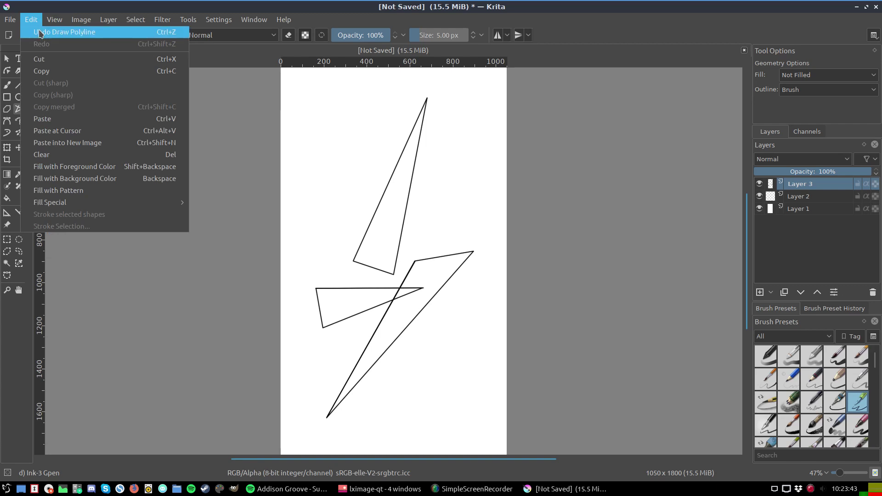
- Undo the thin triangle, right-hand shape and diagonal line, then add a new paint layer
click(35, 32)
click(36, 32)
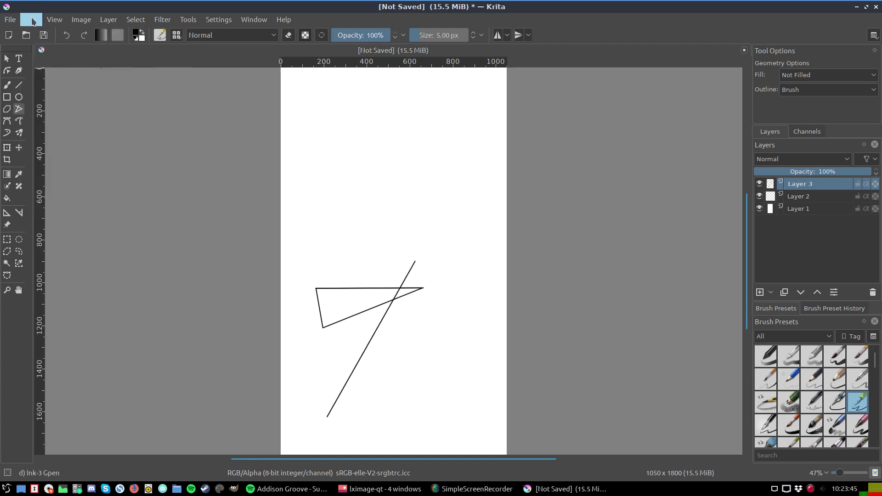
click(31, 20)
click(35, 32)
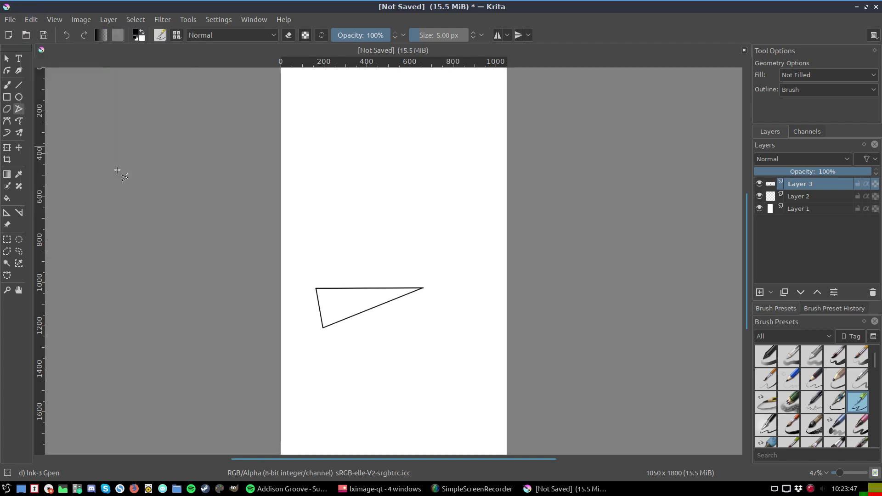
click(108, 19)
mouse_move(116, 71)
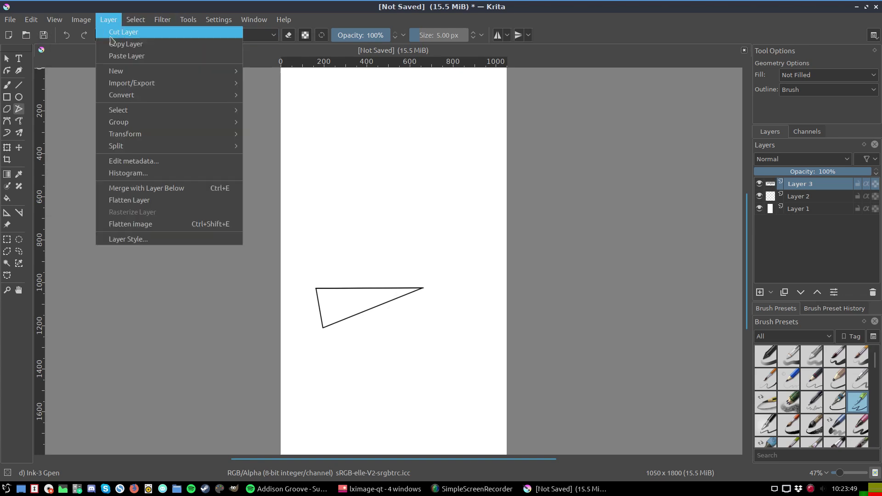
click(271, 71)
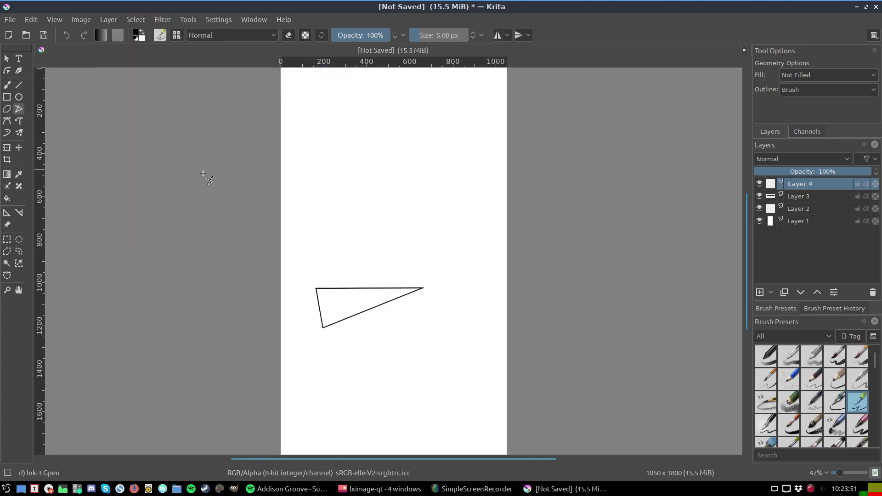
- Draw a long narrow triangle from mid-canvas to the lower left, crossing the first
click(427, 237)
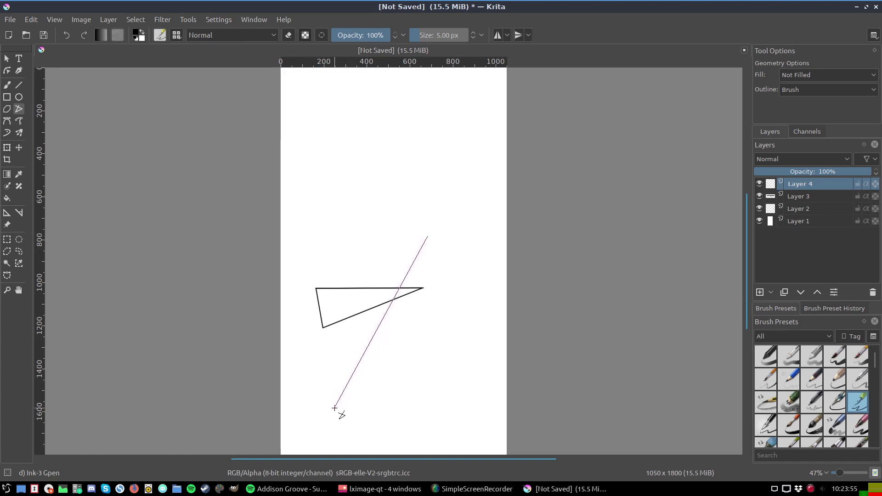
click(328, 422)
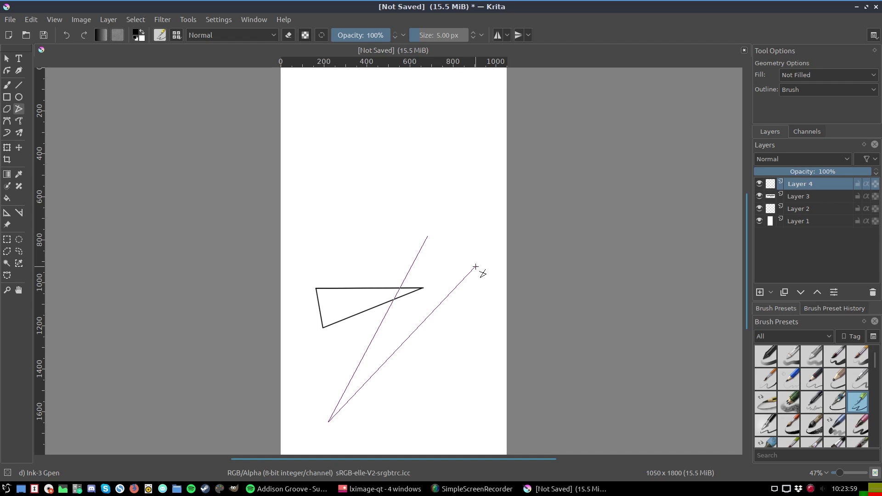
click(449, 289)
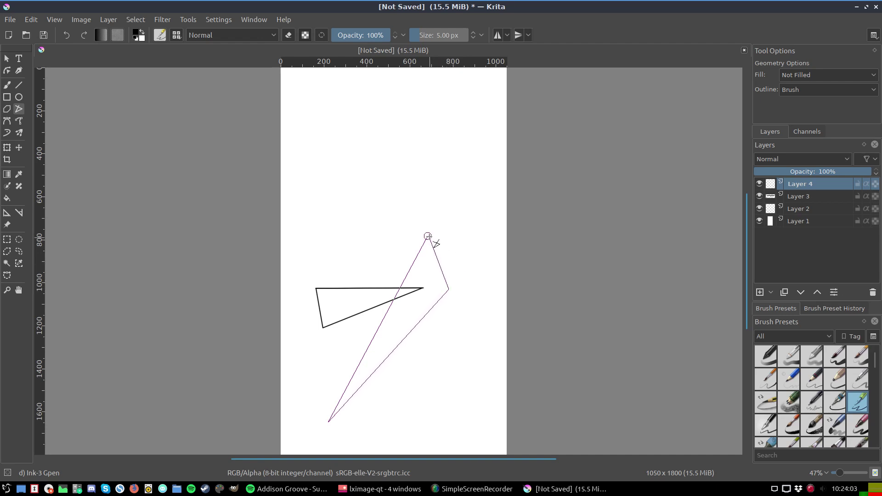
double_click(427, 236)
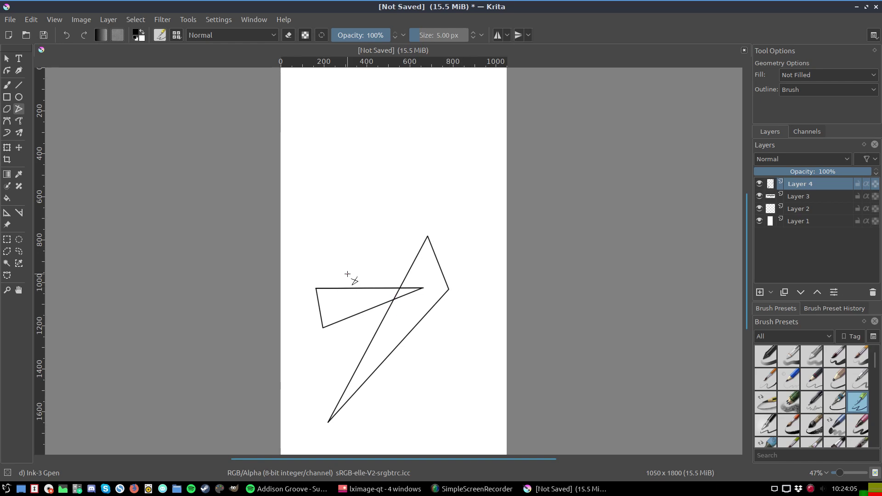
- Add a new paint layer and draw a thin triangle with its tip near the top right
click(110, 20)
mouse_move(169, 71)
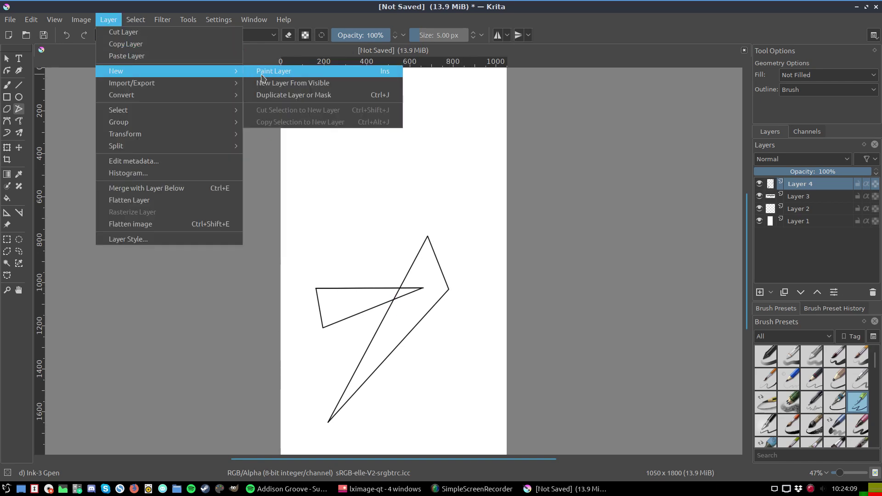
click(262, 75)
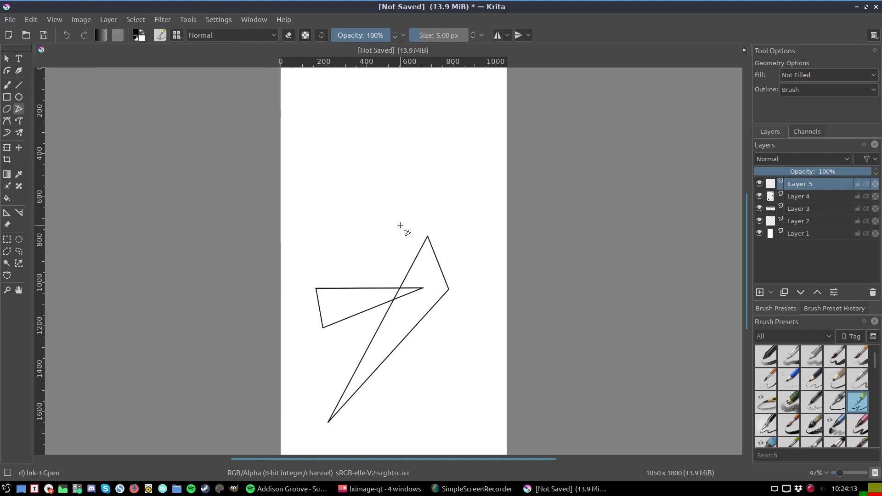
click(391, 271)
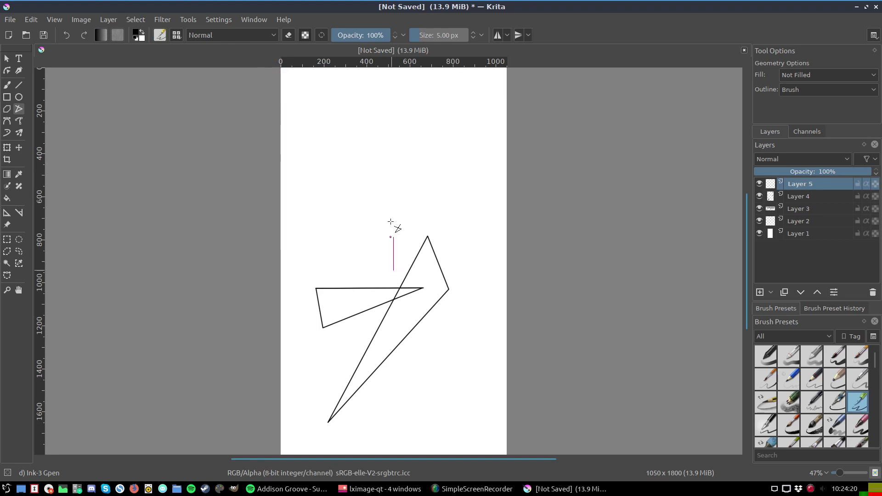
click(449, 81)
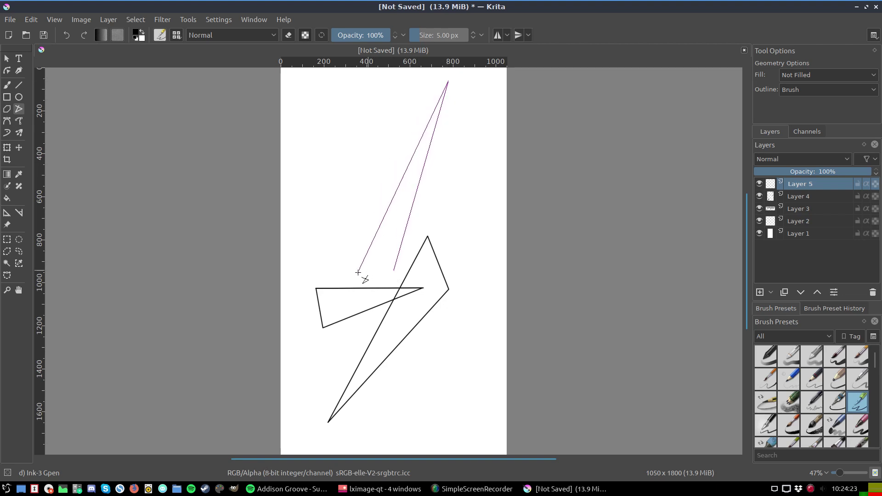
click(378, 243)
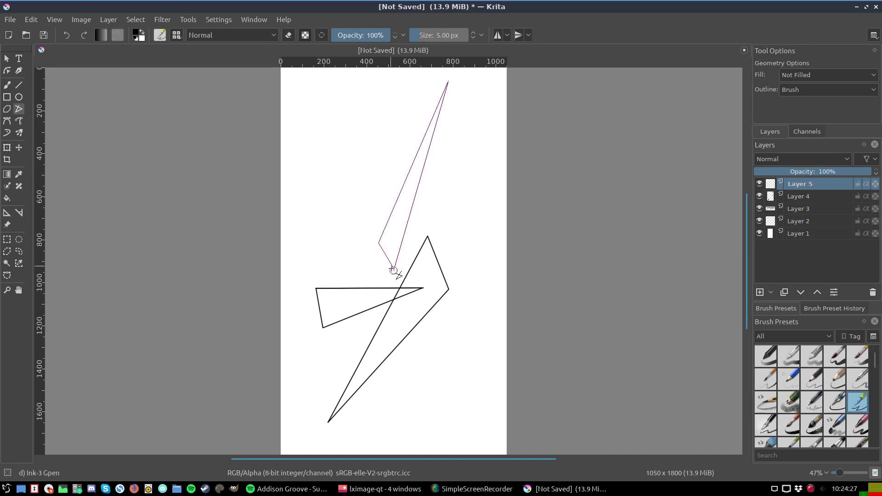
double_click(394, 271)
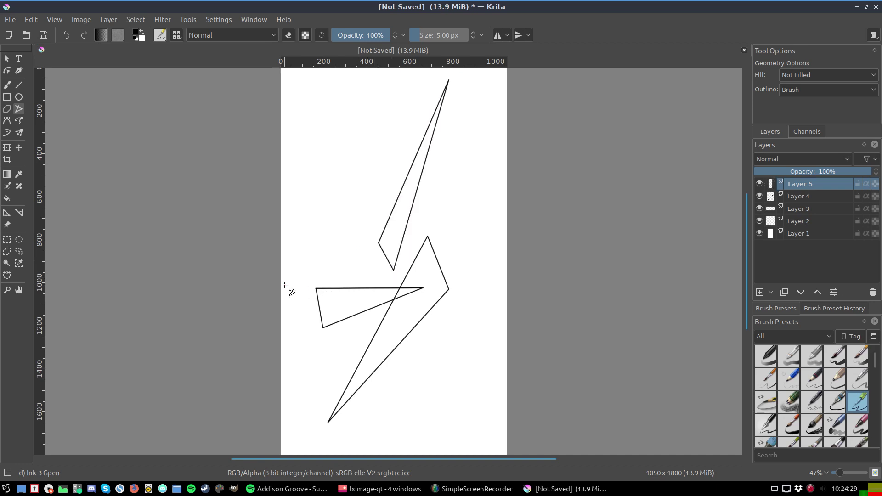
- Add another paint layer and draw a thin triangle with its tip near the top left
click(108, 19)
mouse_move(116, 71)
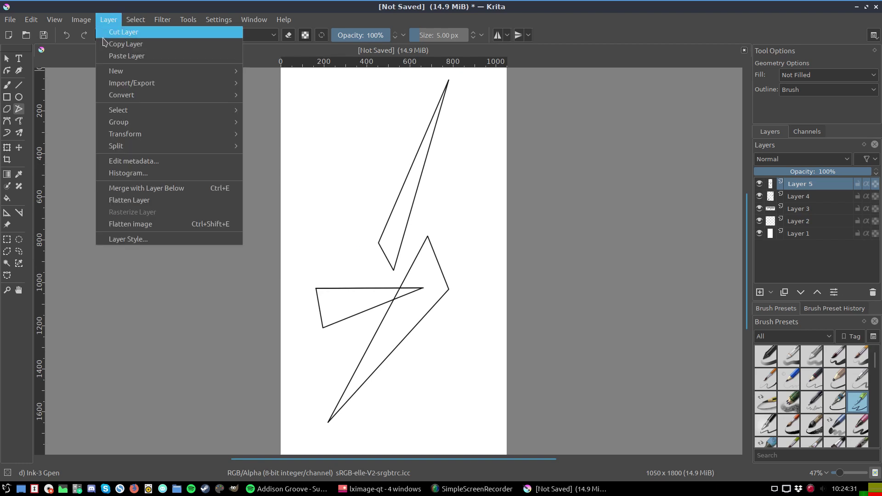
click(272, 73)
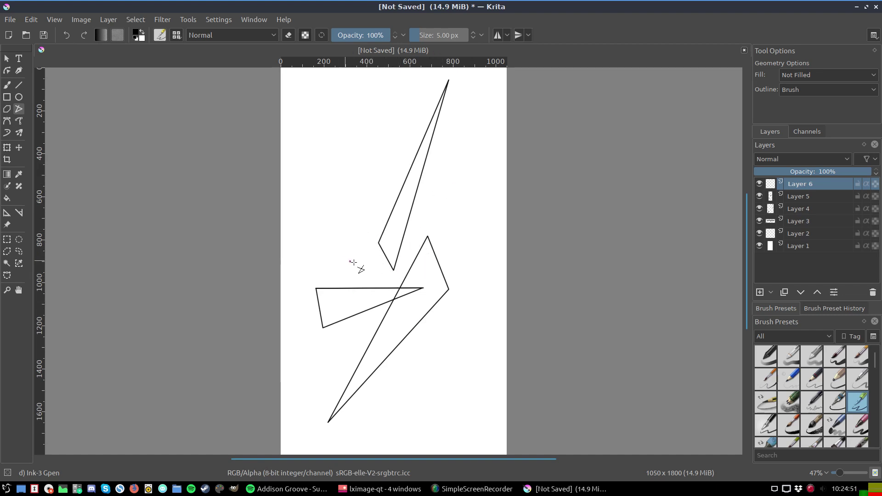
click(380, 271)
click(309, 98)
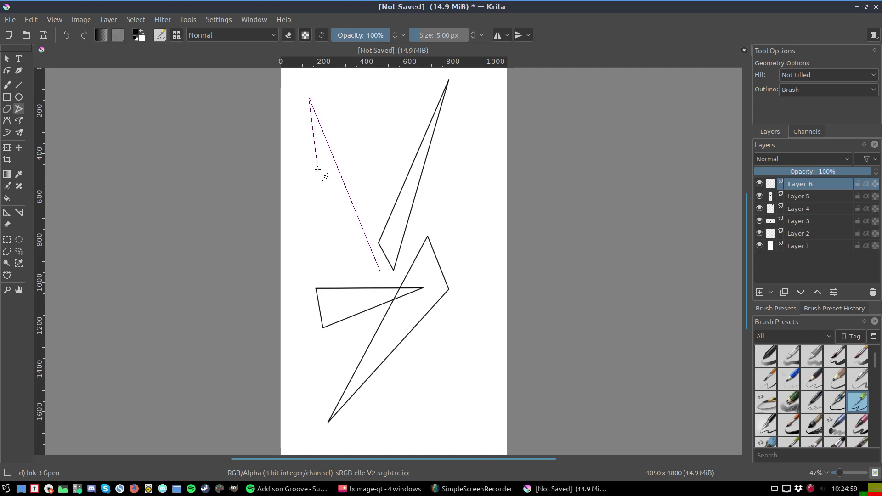
click(359, 254)
double_click(380, 271)
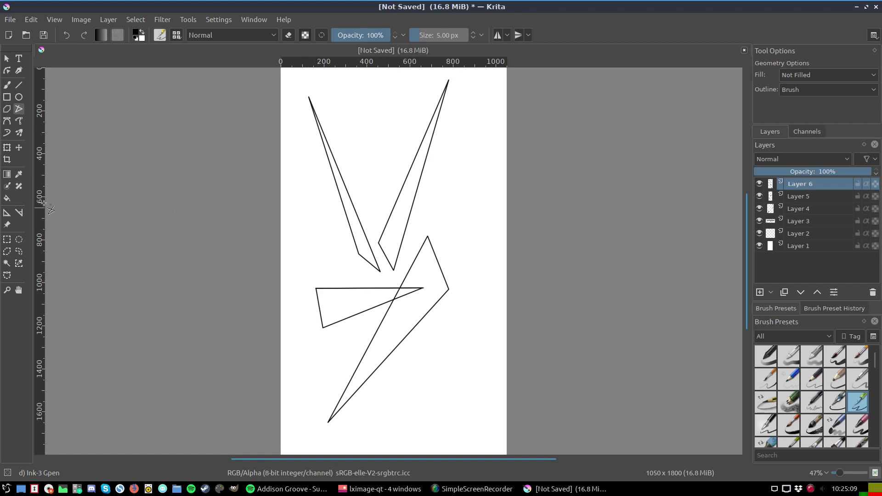
click(21, 149)
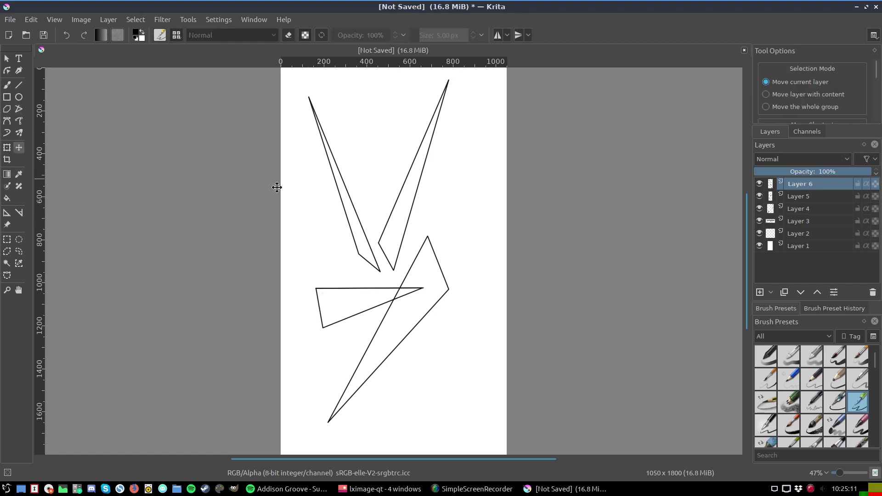
- Drag the left triangle down over the shapes, then undo the moves and the triangle itself
mouse_move(346, 195)
mouse_down()
mouse_move(380, 243)
mouse_move(348, 264)
mouse_move(343, 293)
mouse_move(386, 345)
mouse_move(420, 368)
mouse_move(415, 343)
mouse_move(356, 269)
mouse_move(346, 175)
mouse_move(421, 242)
mouse_move(412, 258)
mouse_move(336, 255)
mouse_up()
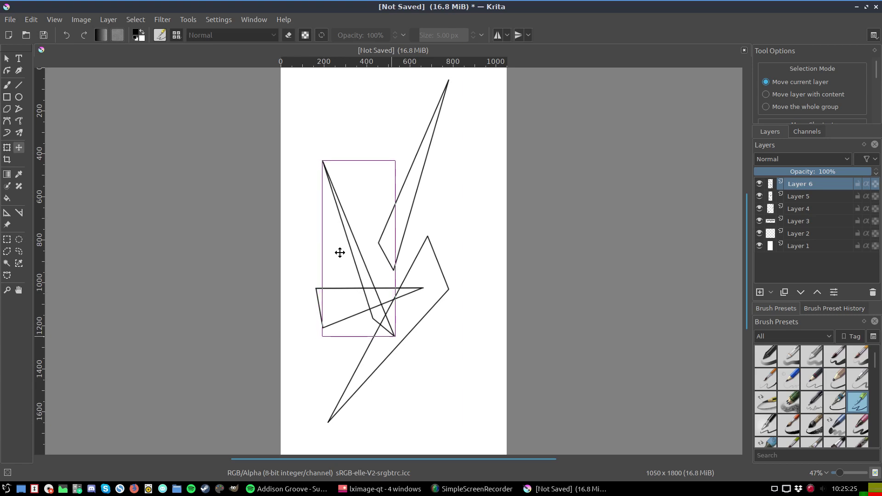
mouse_move(338, 254)
mouse_down()
mouse_move(346, 218)
mouse_move(329, 195)
mouse_move(351, 170)
mouse_move(350, 154)
mouse_move(395, 247)
mouse_move(414, 253)
mouse_move(414, 238)
mouse_move(429, 226)
mouse_move(421, 194)
mouse_move(433, 257)
mouse_move(415, 290)
mouse_move(411, 345)
mouse_move(398, 366)
mouse_move(387, 335)
mouse_up()
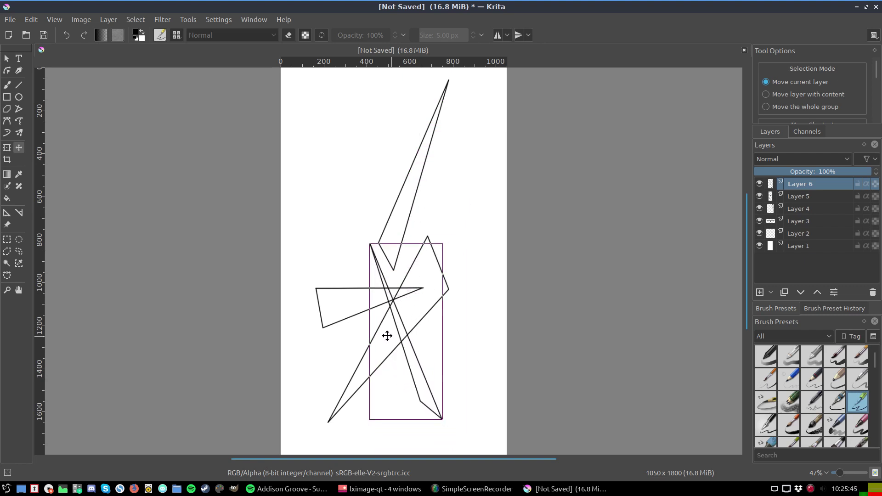
click(32, 20)
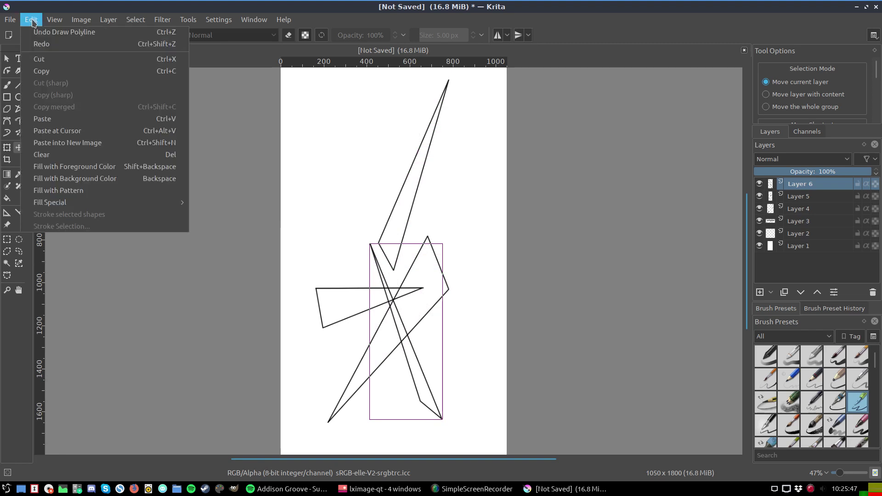
click(37, 32)
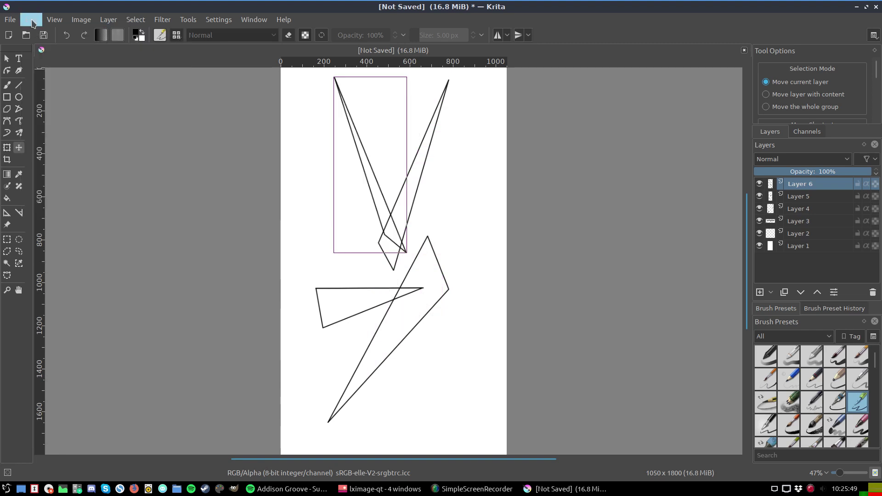
click(31, 19)
click(38, 32)
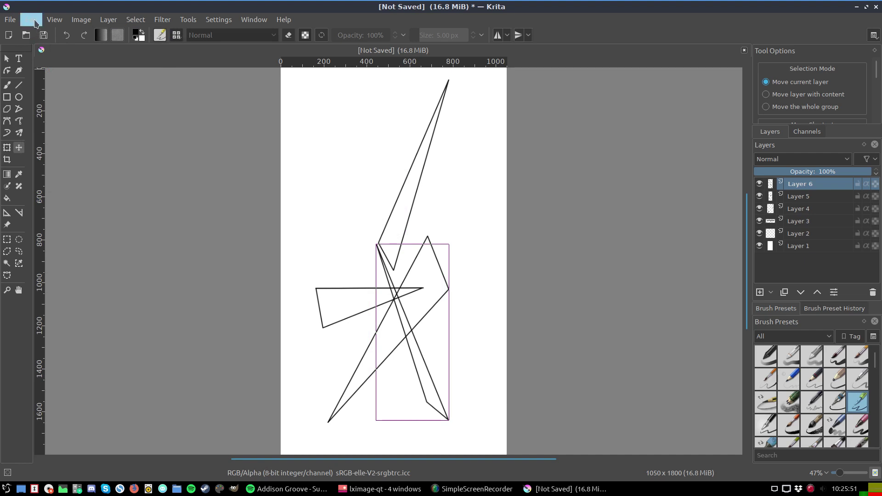
click(31, 19)
click(37, 32)
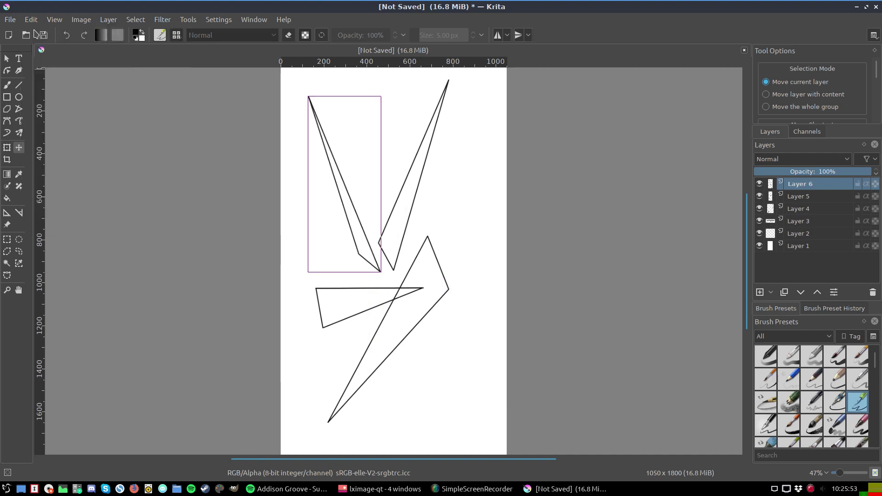
click(31, 20)
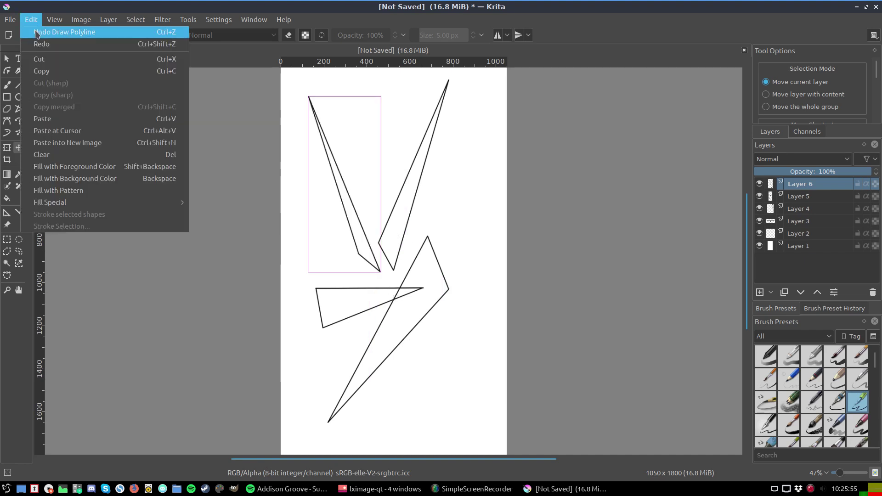
click(37, 33)
click(37, 22)
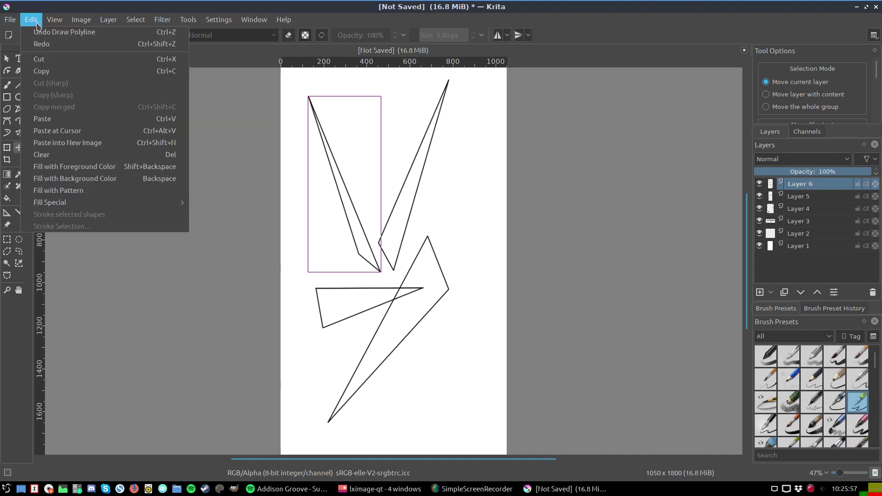
click(39, 32)
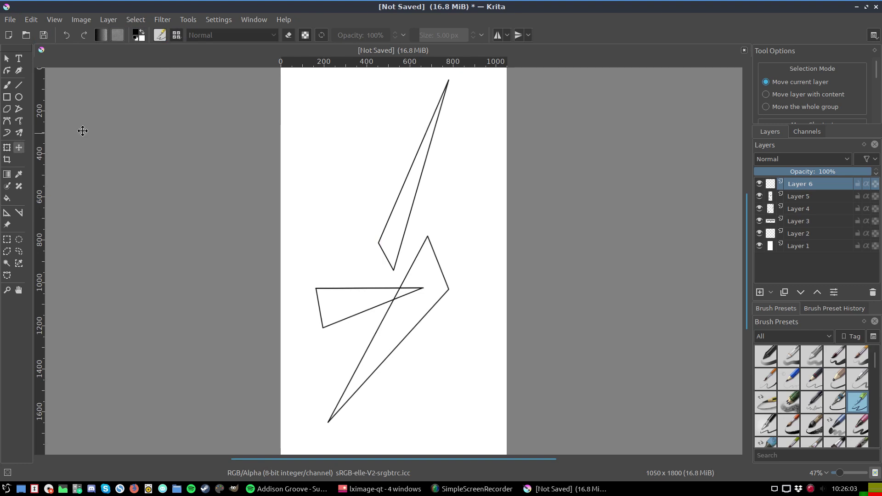
- With the Polyline tool, draw a narrow triangle from the upper middle to the lower left
click(19, 109)
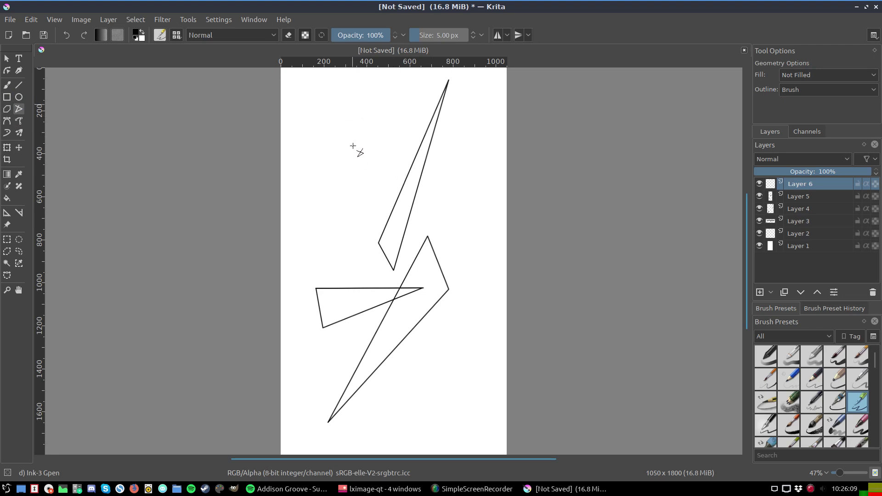
click(364, 137)
click(326, 399)
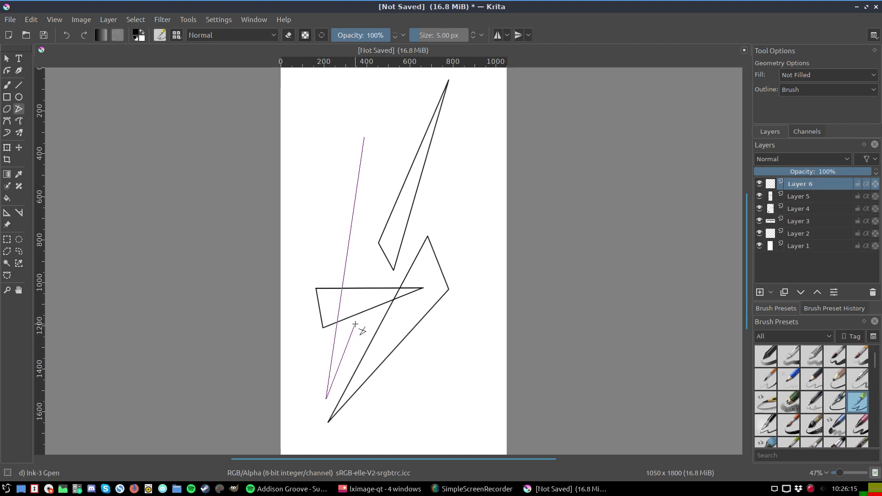
click(356, 324)
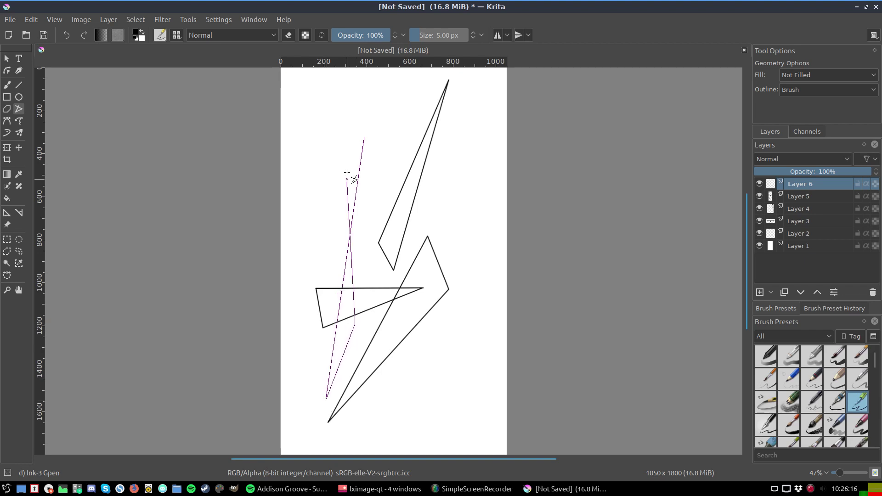
click(363, 137)
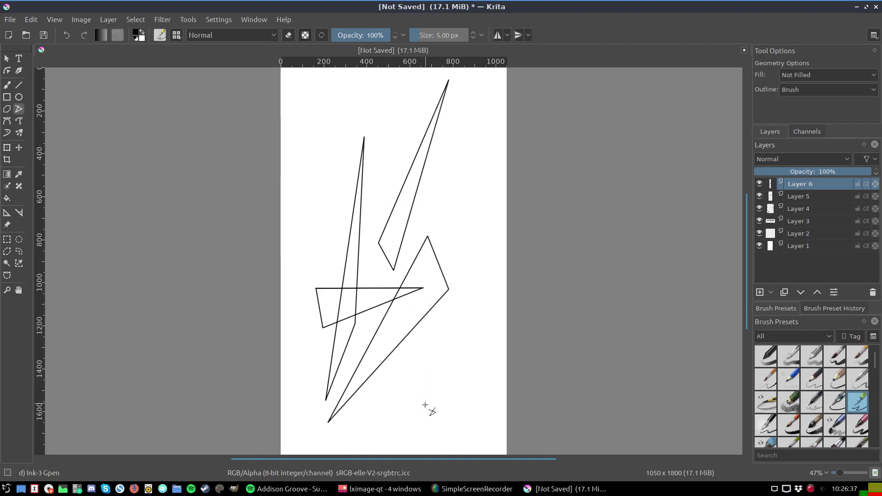
- Draw another tall triangle from the bottom centre to the top, then undo it
click(405, 414)
click(383, 87)
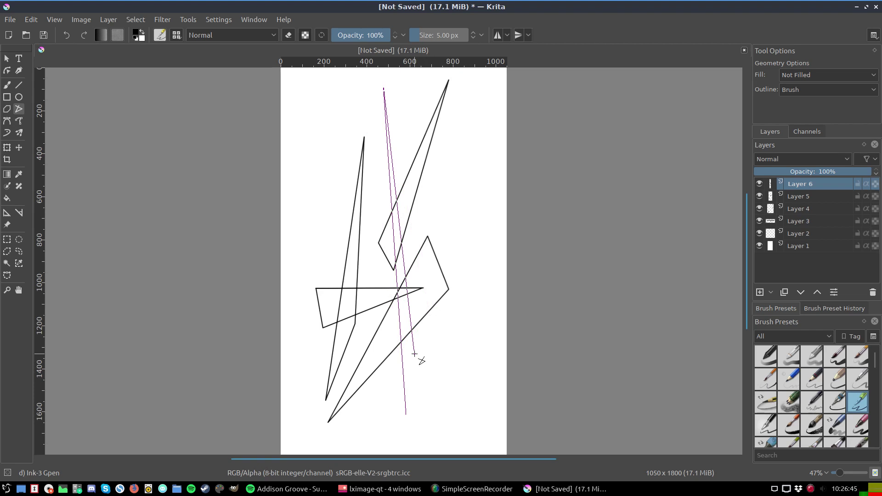
click(414, 354)
double_click(406, 415)
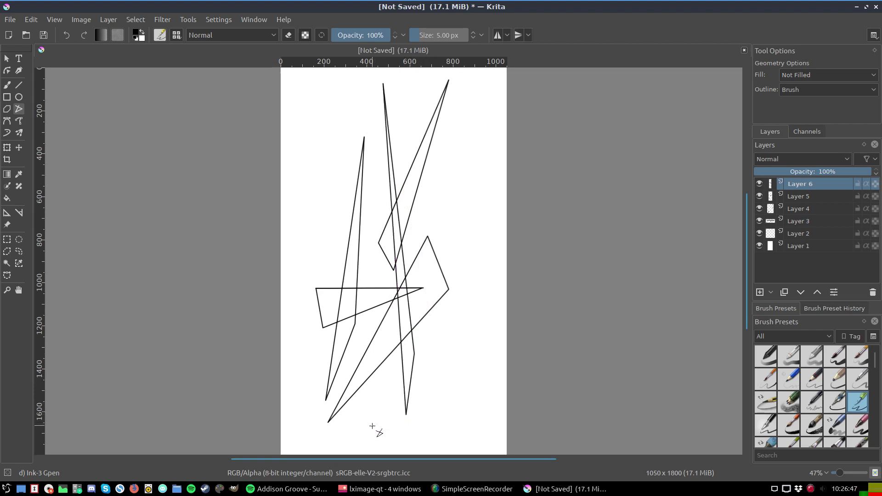
click(31, 19)
click(37, 33)
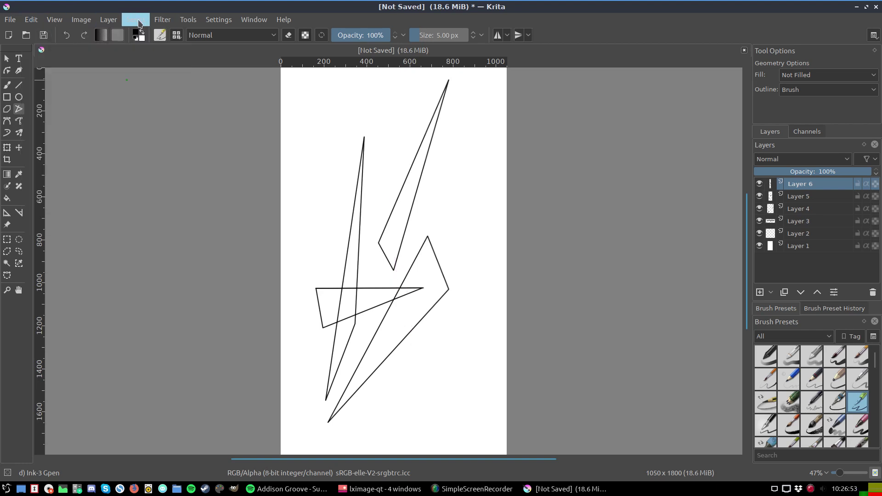
- Add Layer 7 as a new paint layer on top and select the Ellipse tool
click(108, 20)
mouse_move(116, 71)
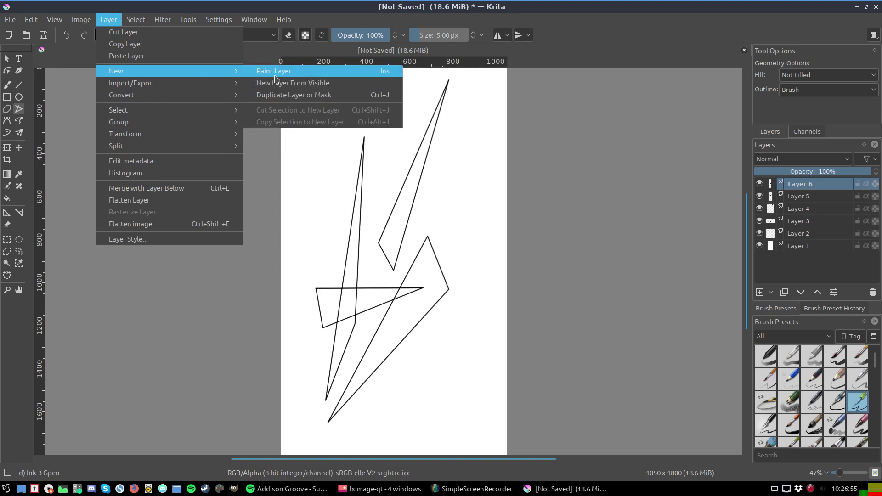
click(278, 72)
click(54, 20)
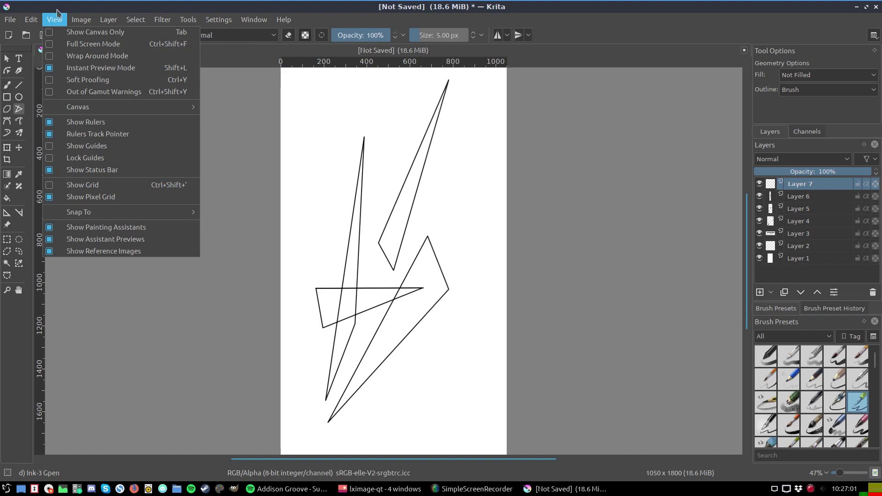
click(167, 351)
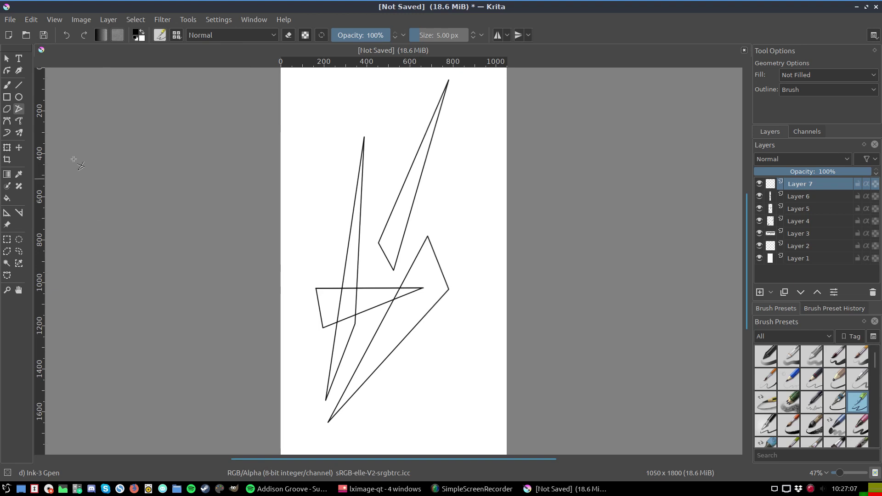
click(19, 97)
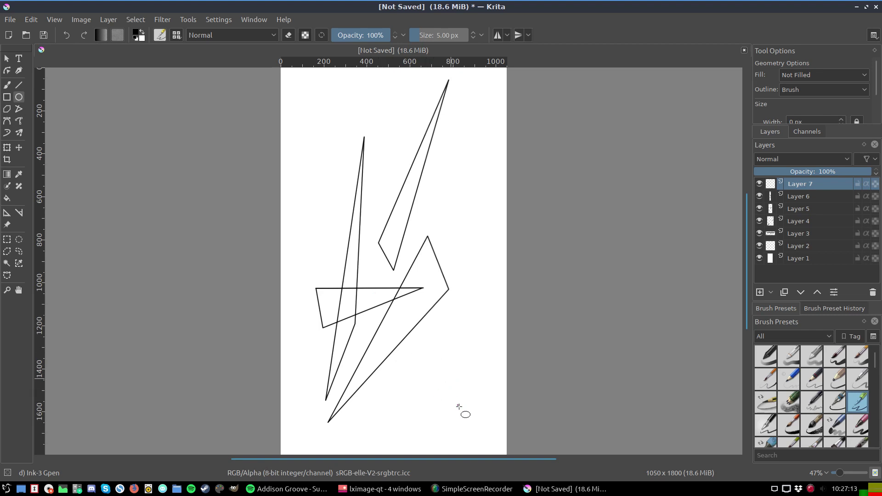
- Draw an unfilled circle at the lower right, beside the long diagonals' lower ends
mouse_move(461, 415)
mouse_down()
mouse_move(399, 333)
mouse_move(396, 346)
mouse_up()
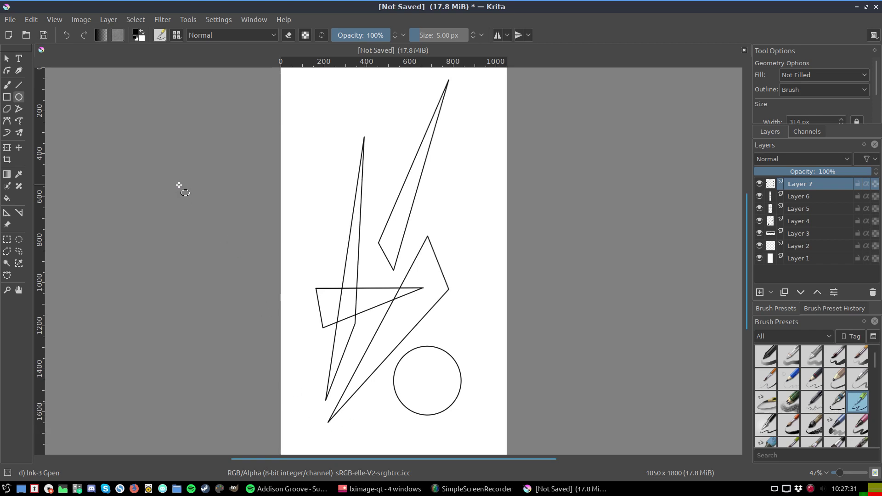
click(19, 87)
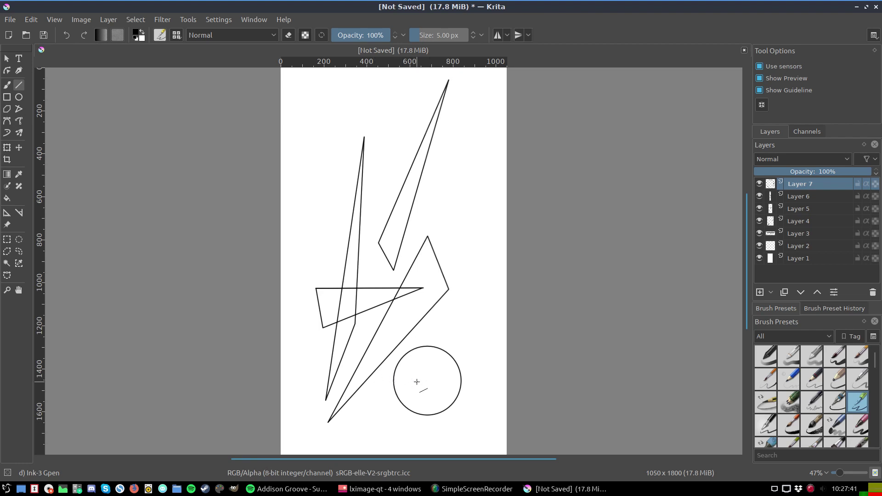
- Draw a short horizontal line left from the circle, erasing the part inside it
drag(415, 382, 357, 382)
click(289, 35)
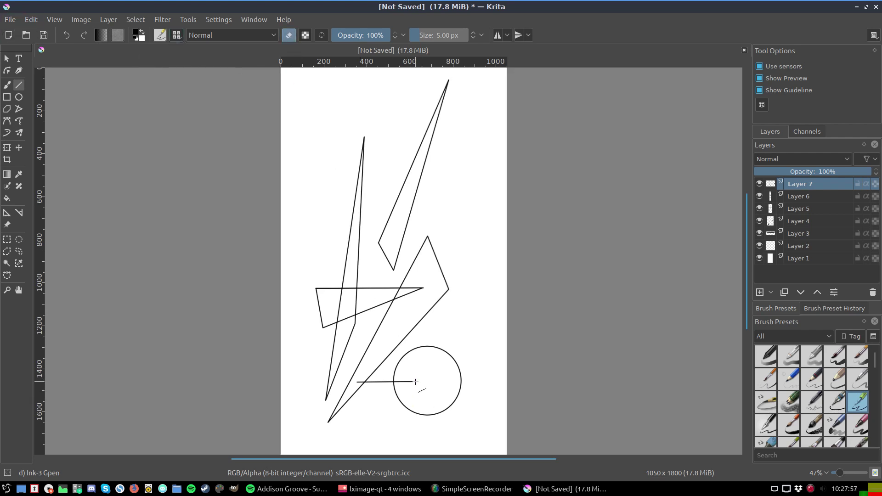
drag(414, 382, 402, 382)
click(7, 85)
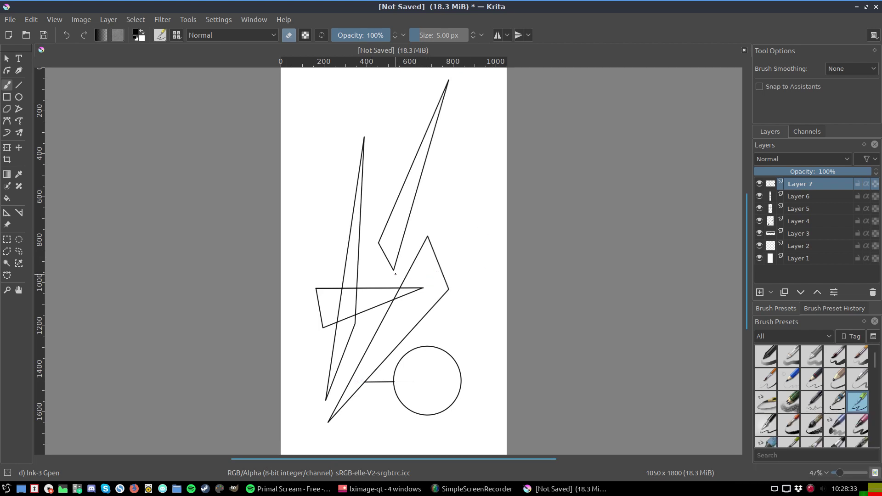
click(18, 86)
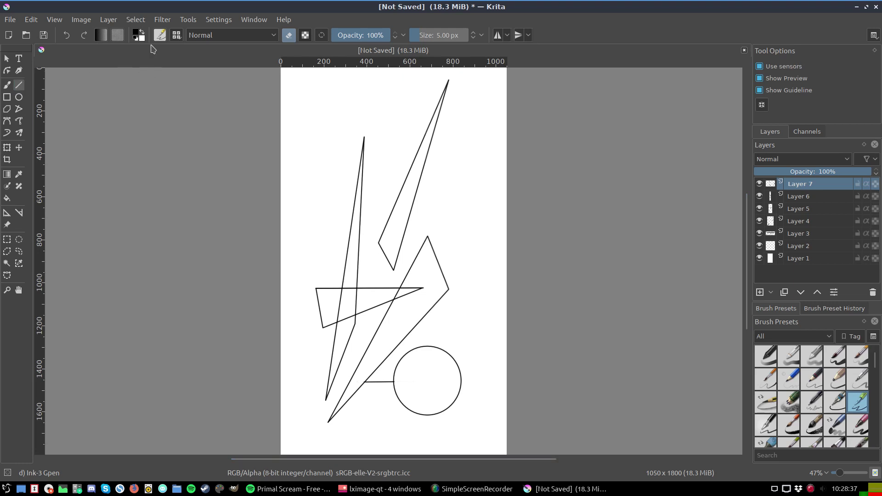
click(283, 38)
- Skip Spotify to Elite Force's 'Mojosa' and minimise the player
click(285, 490)
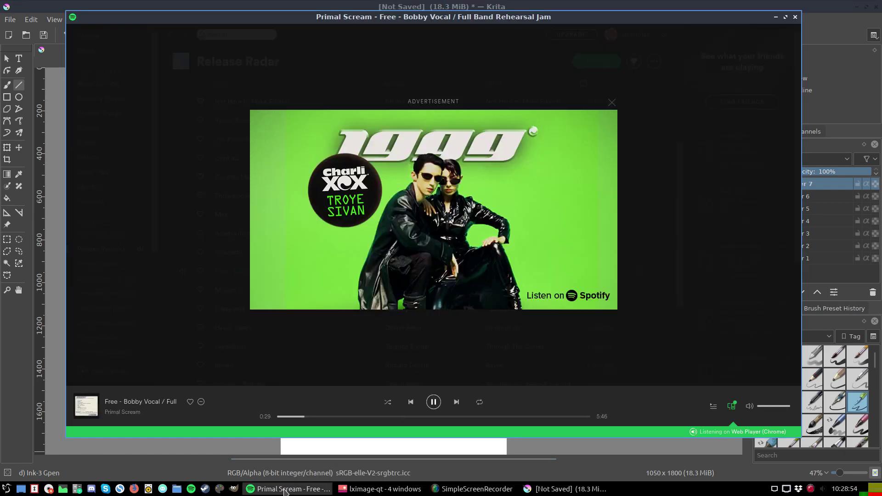
click(457, 402)
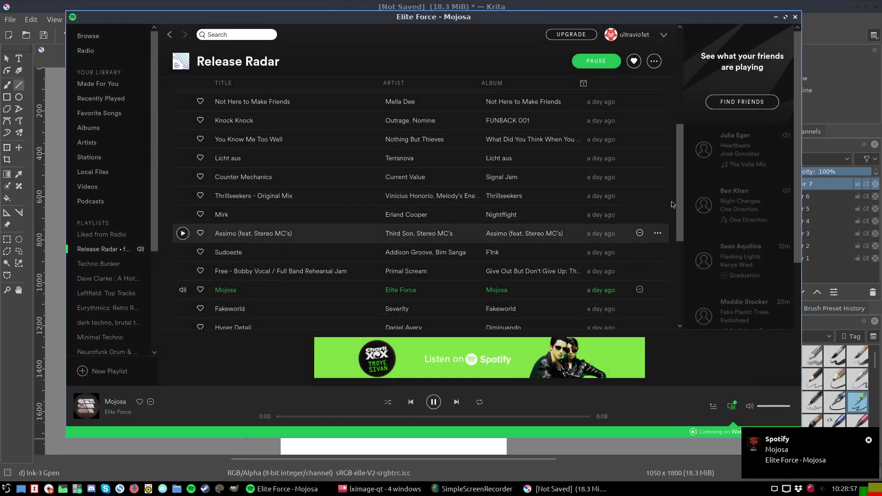
click(775, 17)
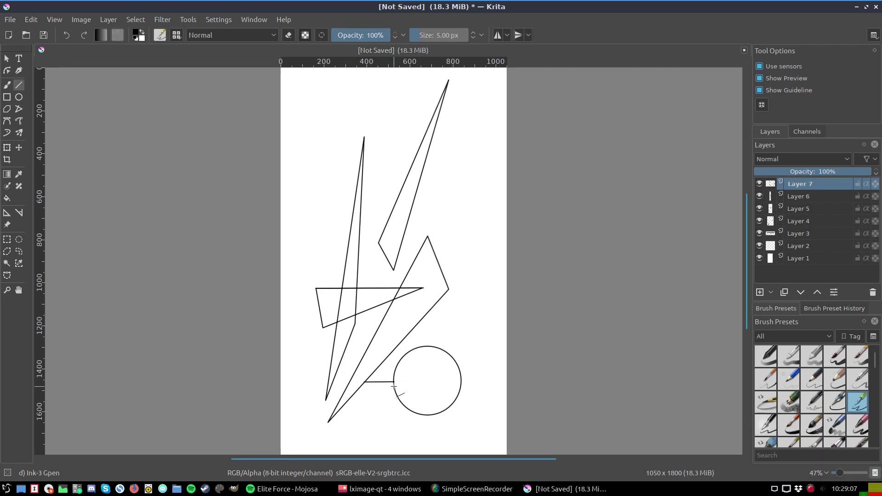
- Add a second parallel line from the circle, extending and patching it to meet the diagonal
drag(394, 388, 359, 386)
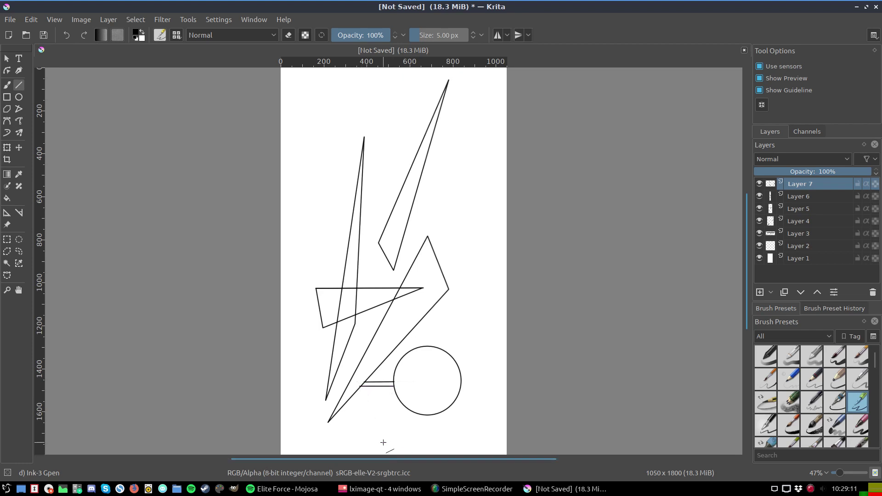
click(289, 36)
drag(839, 474, 846, 473)
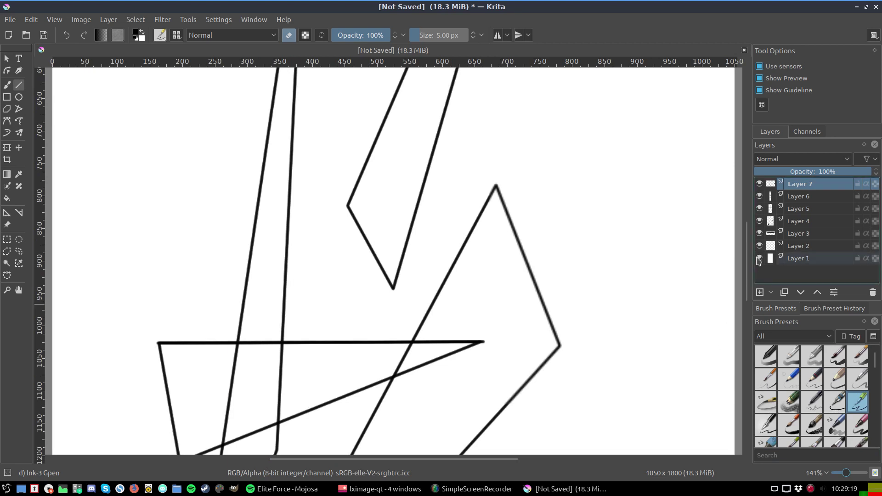
scroll(748, 255, down, 5)
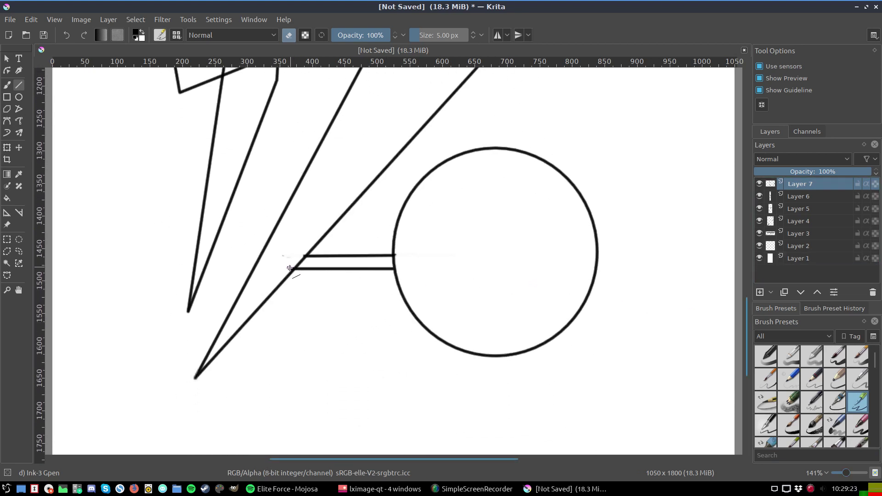
drag(289, 269, 301, 269)
click(7, 70)
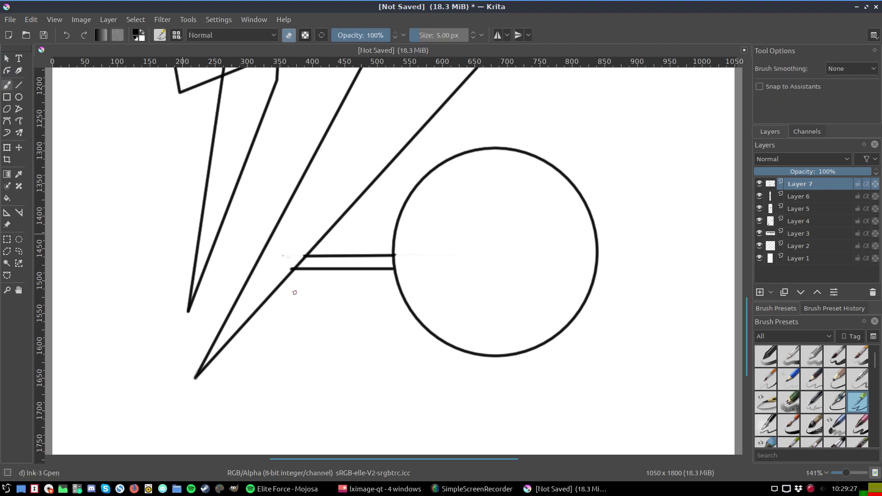
click(302, 255)
click(824, 473)
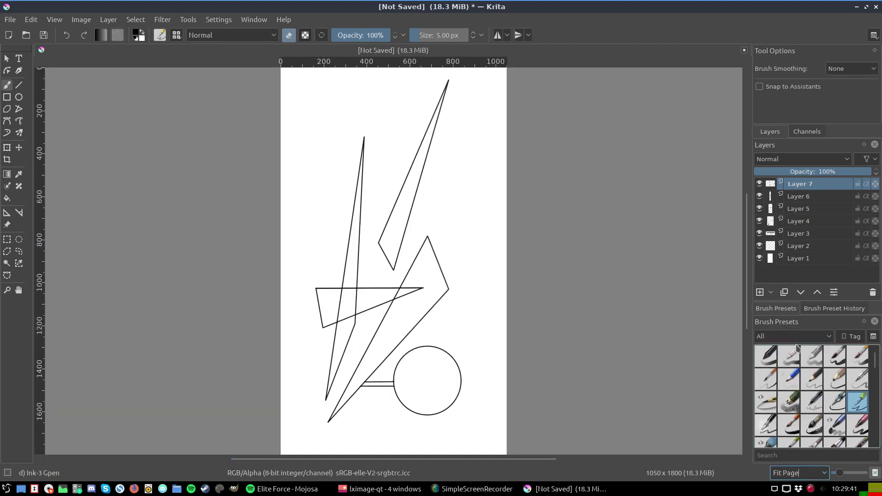
click(784, 343)
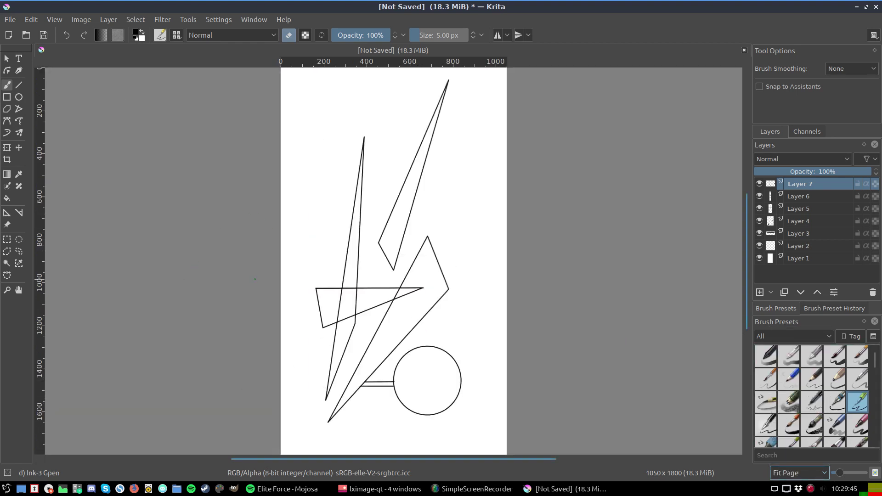
- Draw a short black stem rising from the top of the circle
click(18, 85)
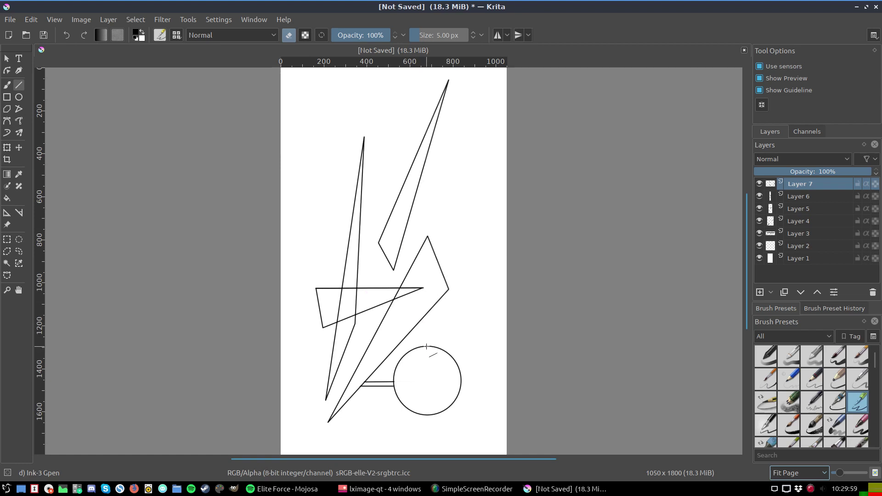
mouse_move(427, 346)
mouse_down()
mouse_move(441, 157)
mouse_move(429, 149)
mouse_move(428, 312)
mouse_up()
drag(428, 313, 428, 329)
key(x)
key(e)
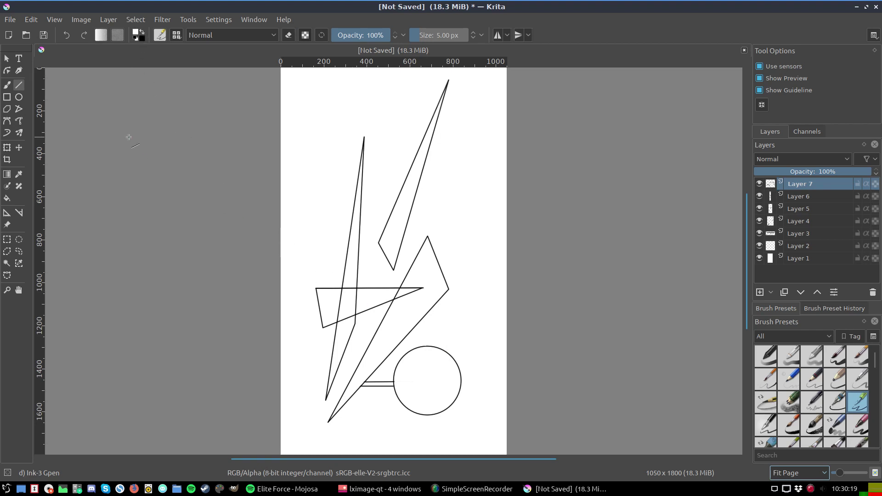
click(31, 20)
click(31, 32)
drag(427, 346, 426, 325)
click(143, 33)
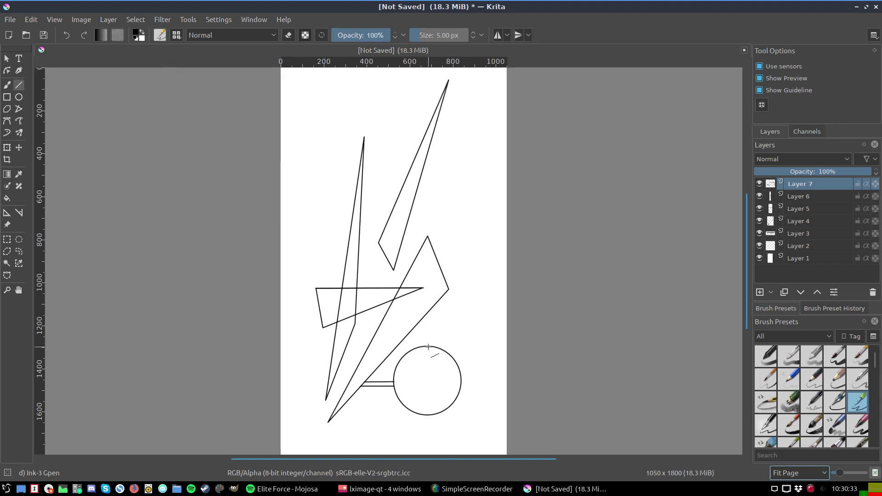
drag(428, 345, 427, 327)
- Draw a horizontal line at the circle's upper right with a vertical line rising from it
drag(437, 327, 482, 327)
key(Escape)
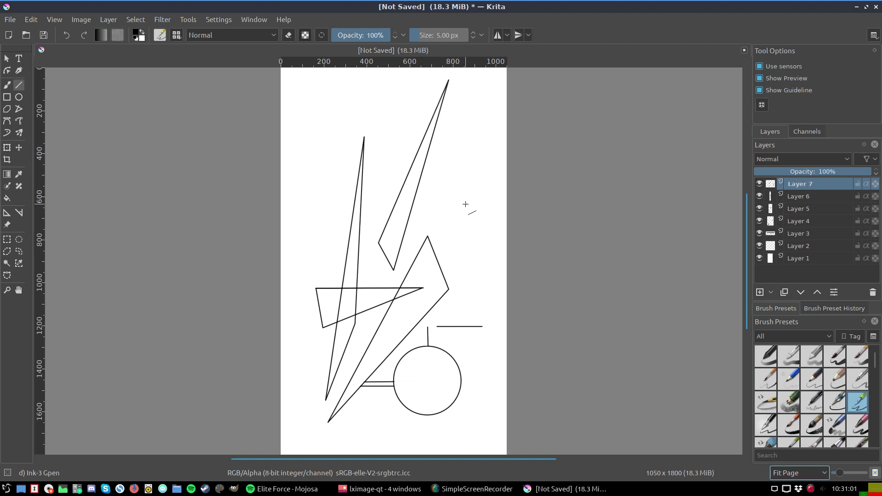
drag(465, 204, 464, 326)
click(31, 19)
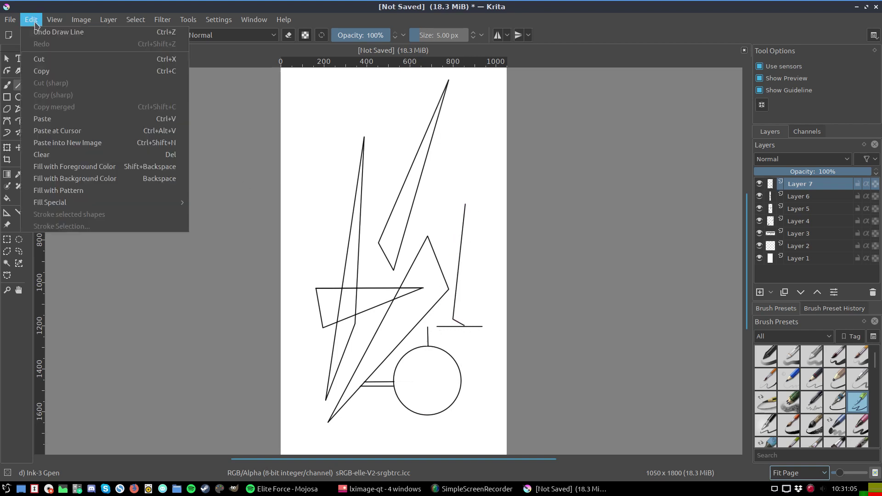
click(40, 32)
click(40, 32)
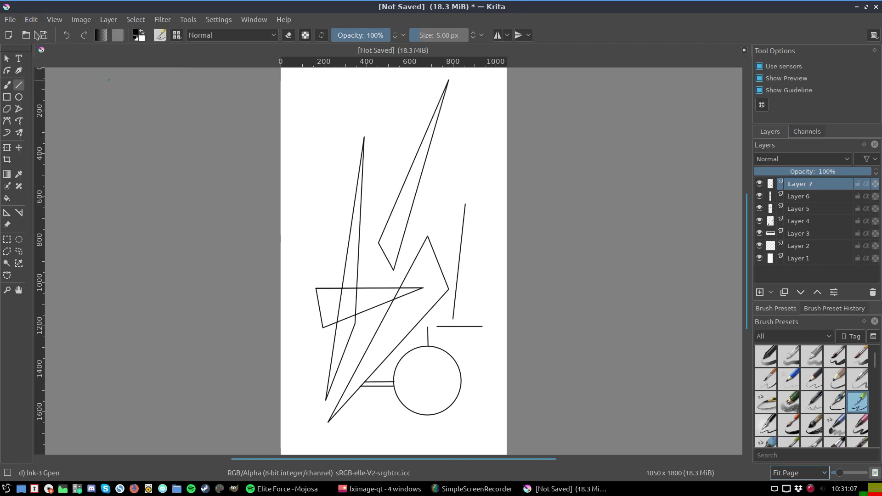
drag(467, 220, 466, 224)
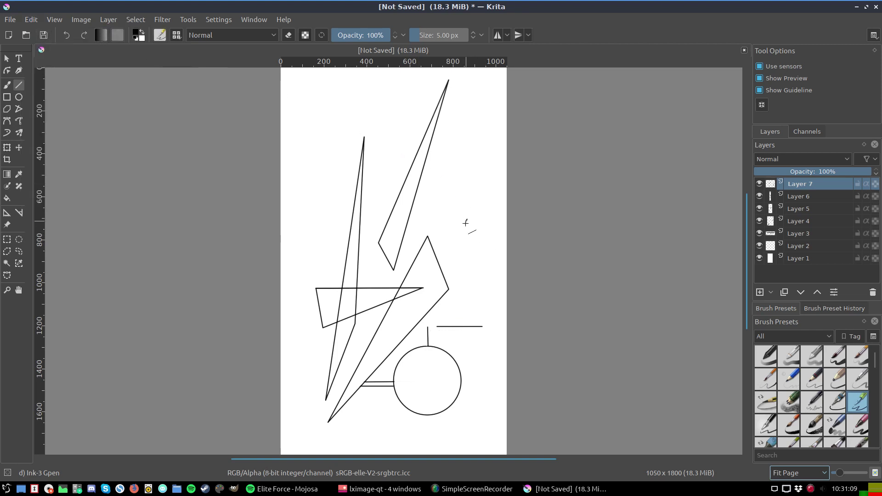
click(31, 19)
drag(464, 233, 464, 324)
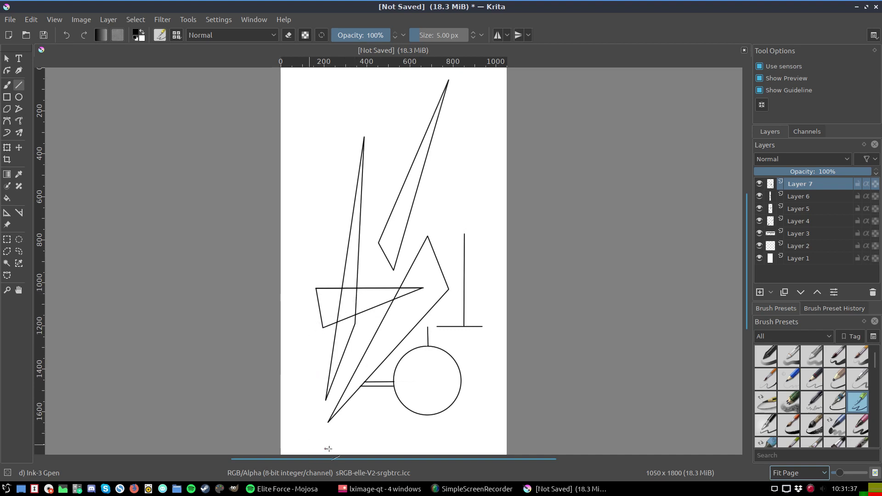
- Draw a trial circle over the crossing lines, then undo it
click(19, 97)
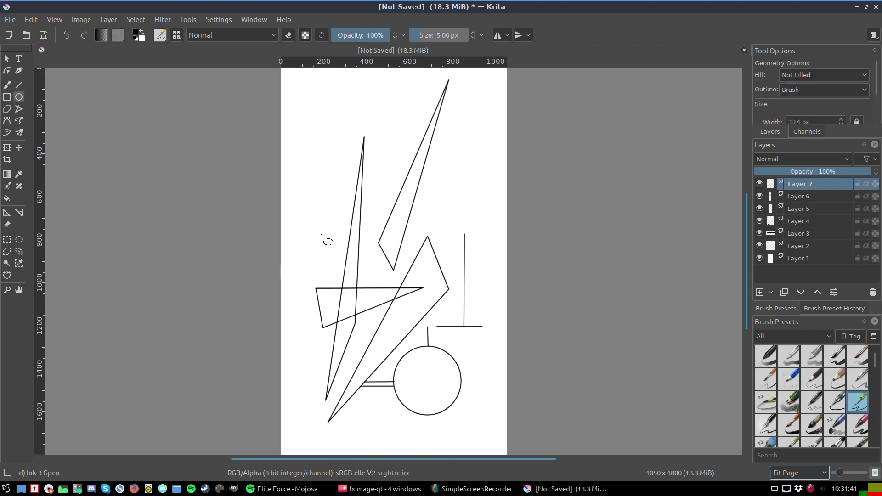
mouse_move(320, 232)
mouse_down()
mouse_move(387, 316)
mouse_move(395, 312)
mouse_up()
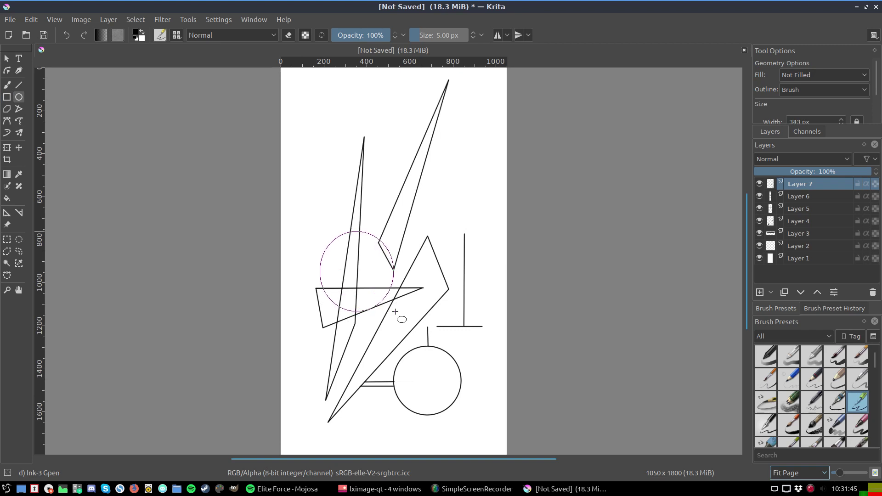
click(31, 19)
click(38, 35)
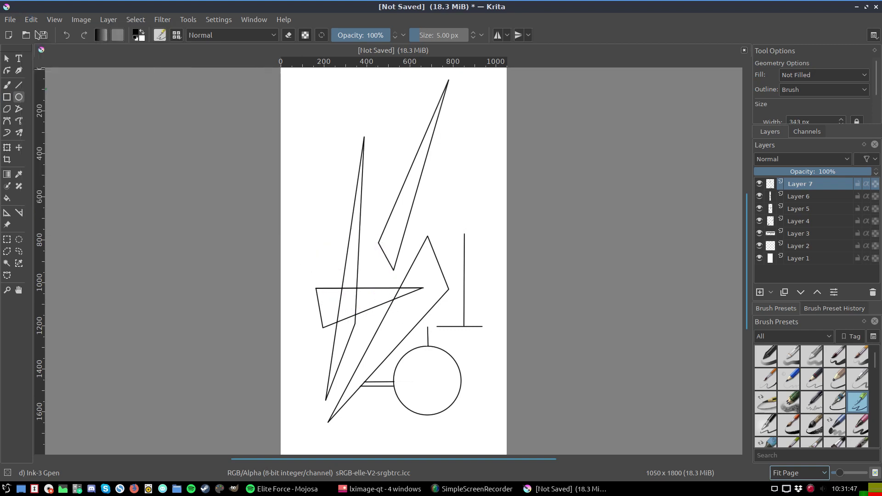
- On a new paint layer, draw a circle over the upper triangle and shift it slightly left
click(120, 23)
click(260, 70)
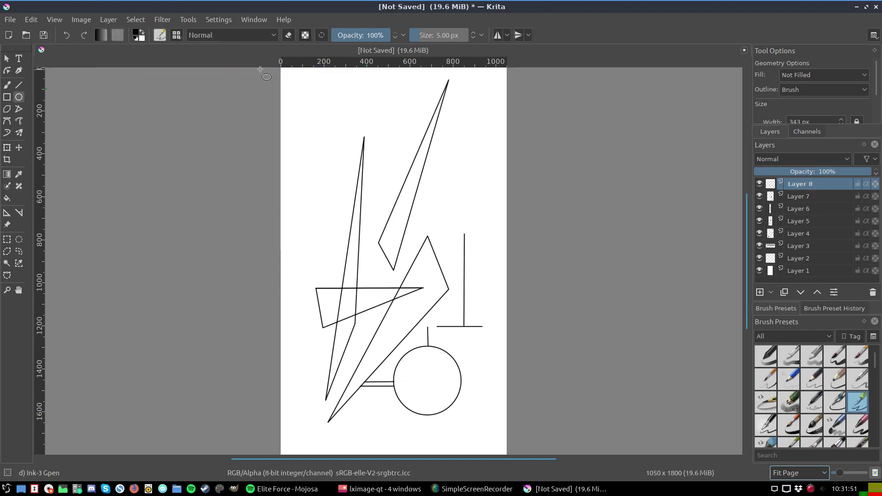
drag(311, 229, 381, 296)
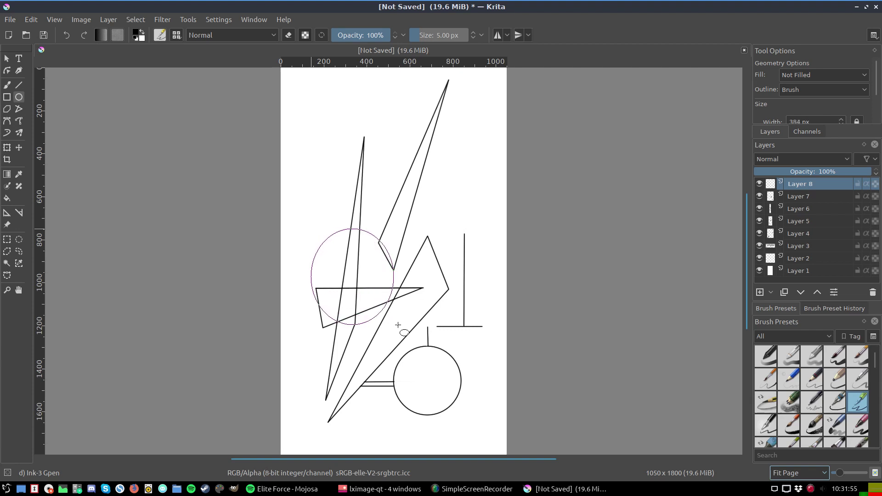
drag(382, 296, 407, 324)
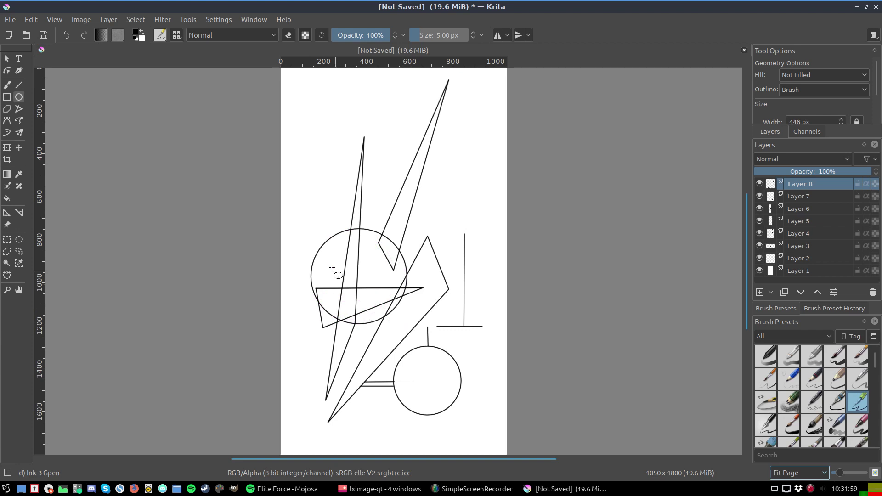
drag(331, 266, 311, 260)
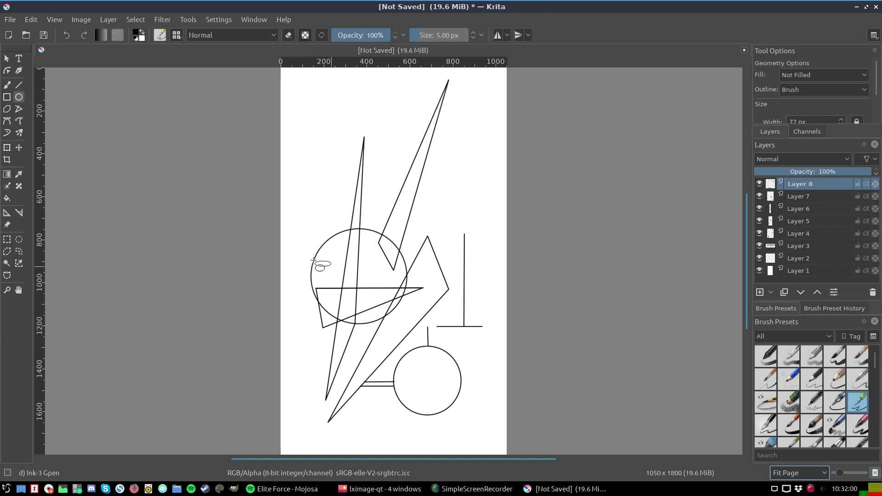
click(31, 19)
click(19, 148)
mouse_move(334, 264)
mouse_down()
mouse_move(313, 260)
mouse_move(315, 283)
mouse_move(319, 270)
mouse_up()
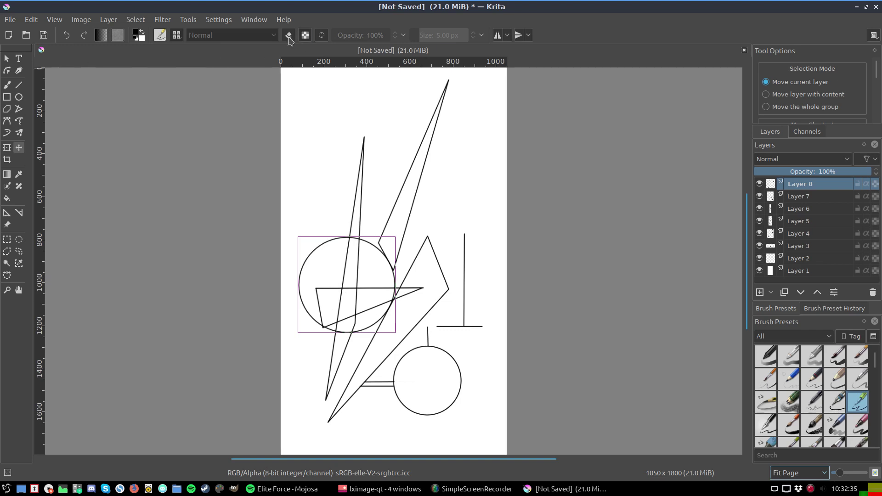
- Set the freehand brush to the Marker Chisel Smooth preset in eraser mode
click(7, 85)
click(289, 35)
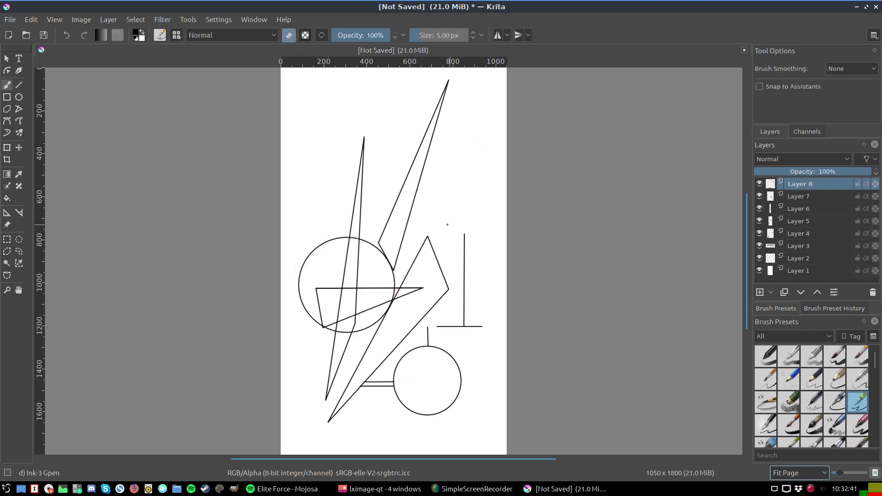
click(835, 426)
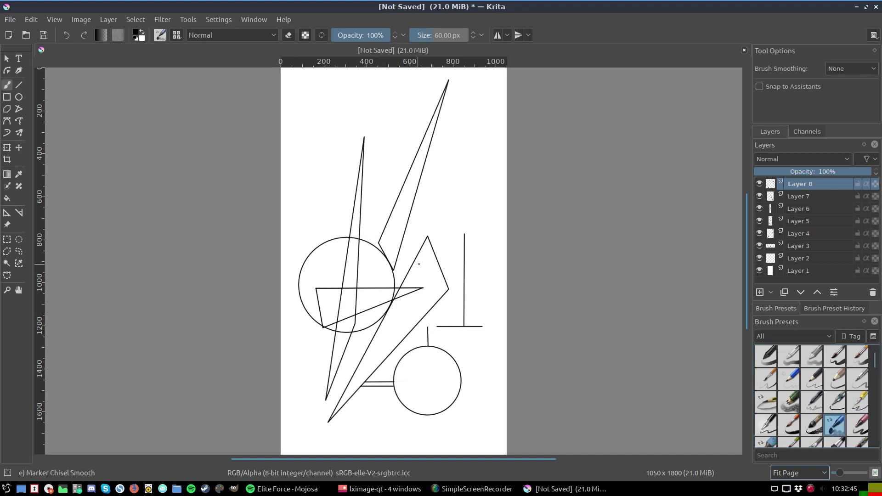
click(289, 35)
- Undo the recent brush strokes, cancelling an accidentally opened Open dialog
click(30, 19)
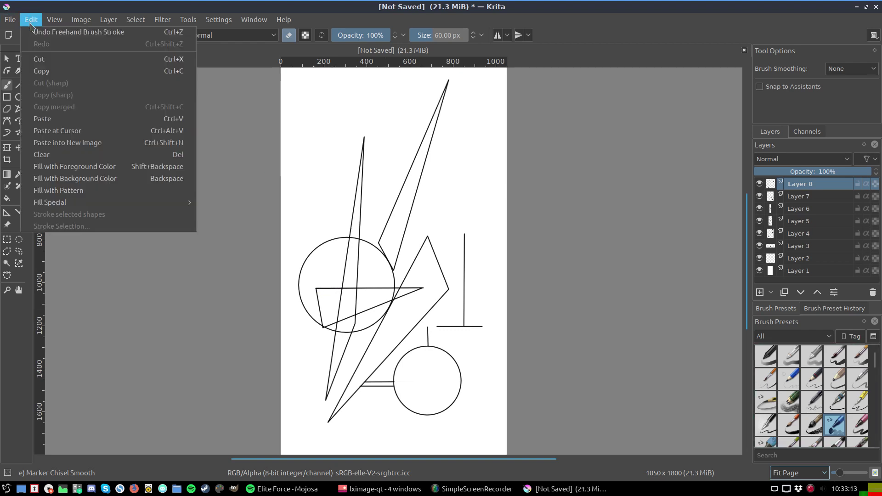
key(Escape)
click(31, 20)
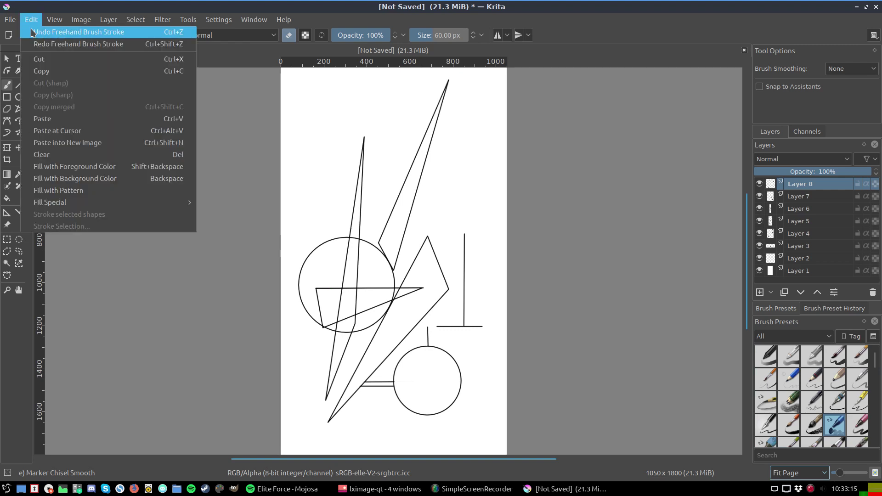
click(30, 19)
key(Escape)
click(28, 35)
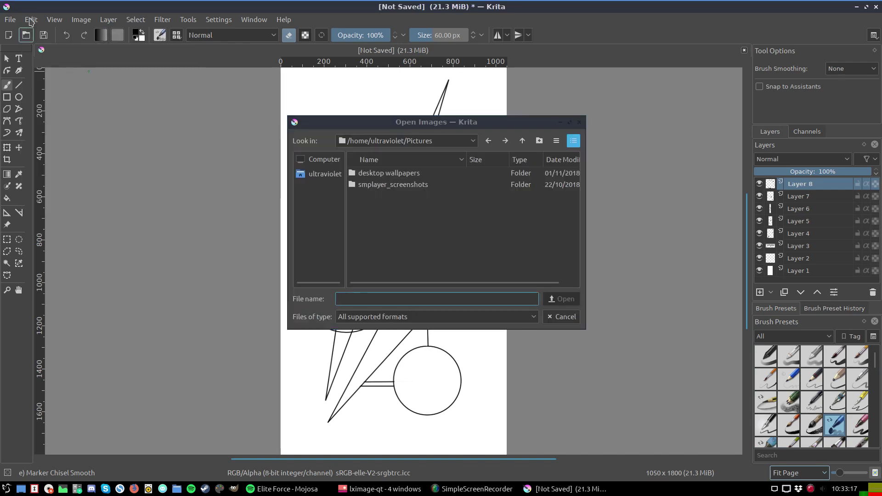
click(561, 317)
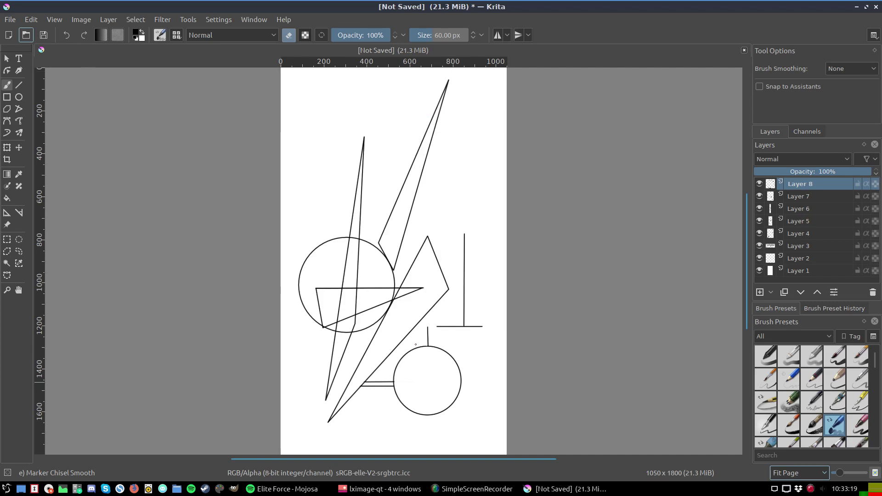
click(31, 20)
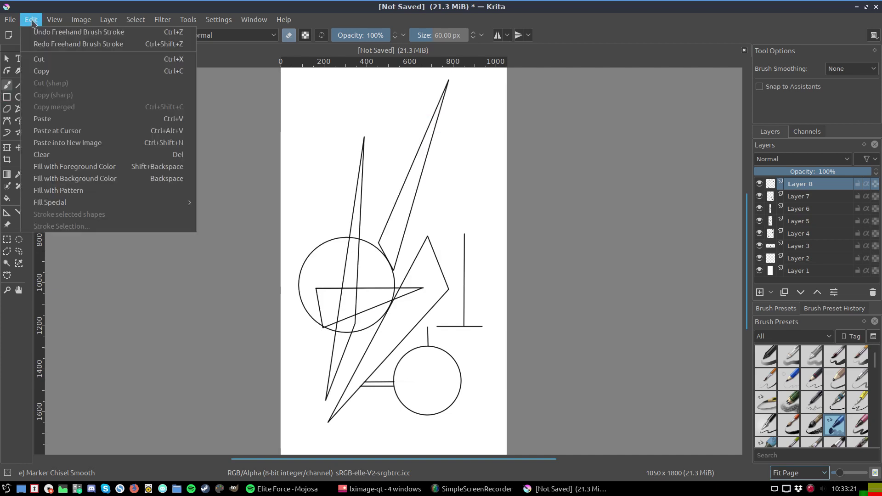
click(31, 33)
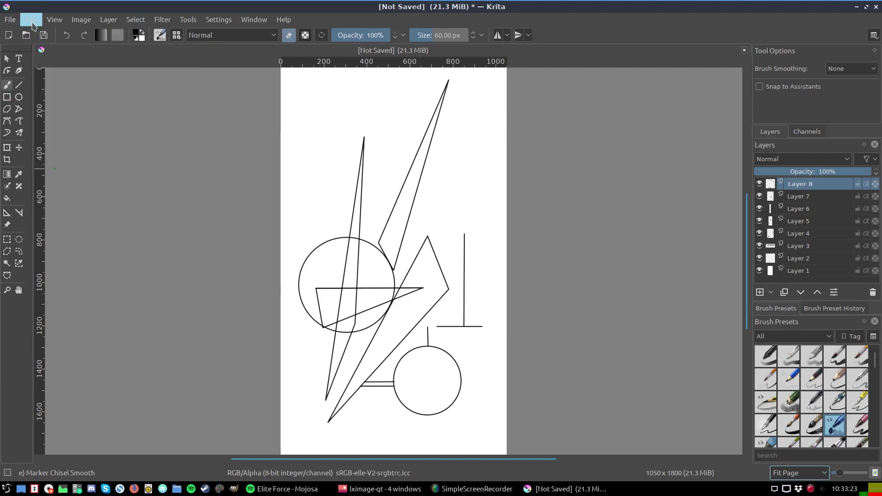
click(33, 20)
click(33, 32)
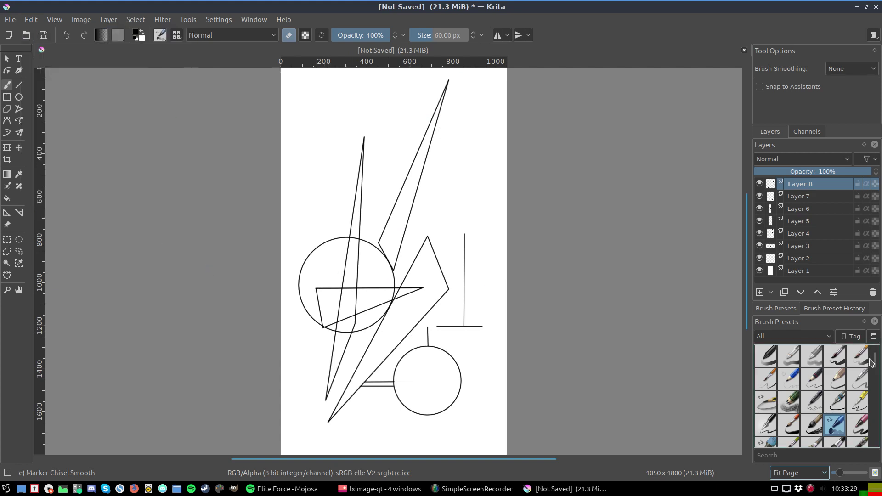
- Try a Bristles-3 eraser on the circle's right edge, then undo the erase
drag(876, 359, 877, 368)
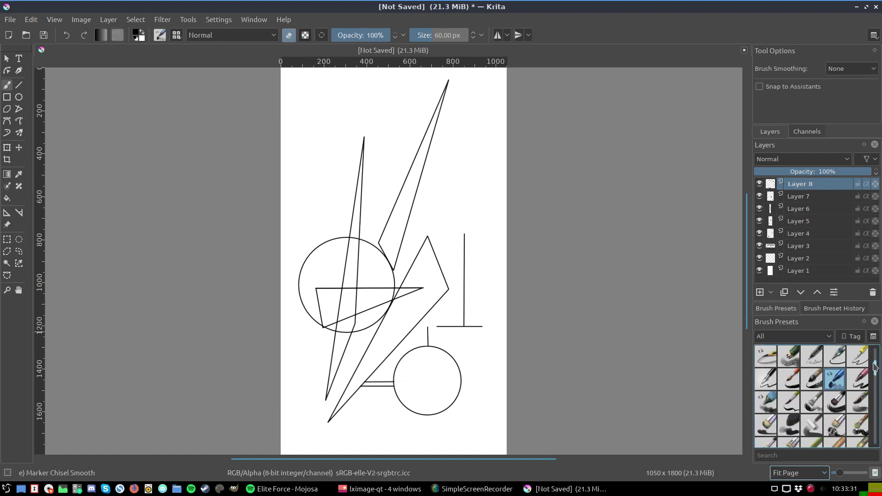
click(835, 401)
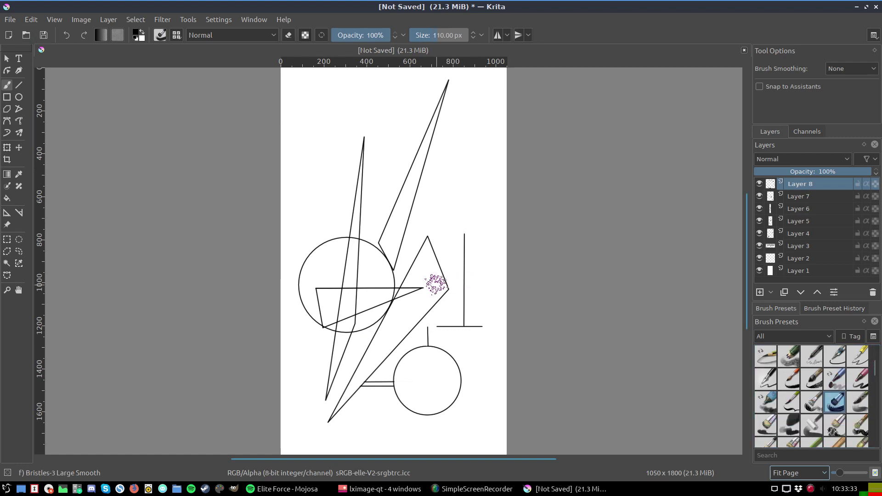
click(288, 36)
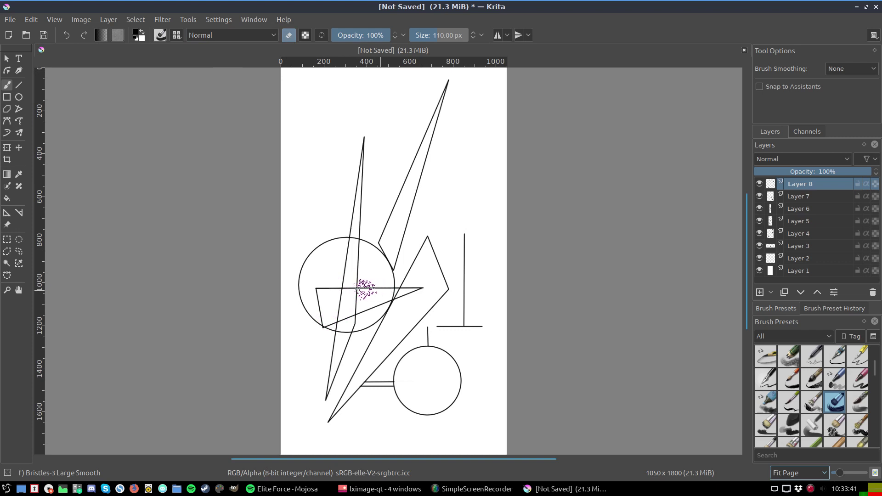
drag(370, 285, 347, 296)
click(31, 20)
click(34, 31)
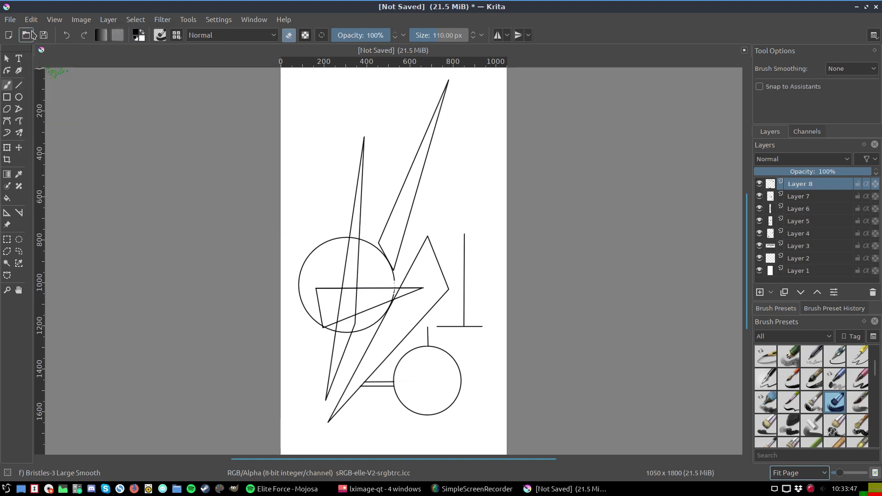
click(32, 20)
click(35, 31)
- Switch the painting colour to white and choose the Charcoal Rock Soft brush
key(e)
click(142, 35)
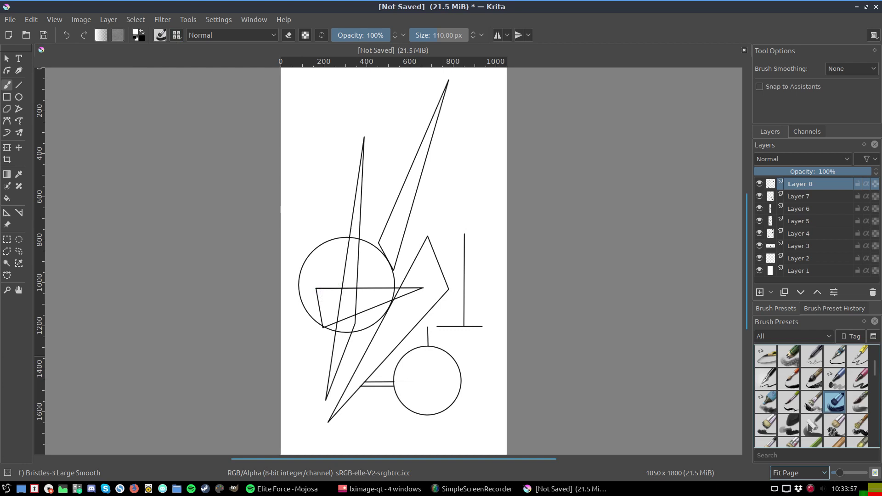
click(788, 428)
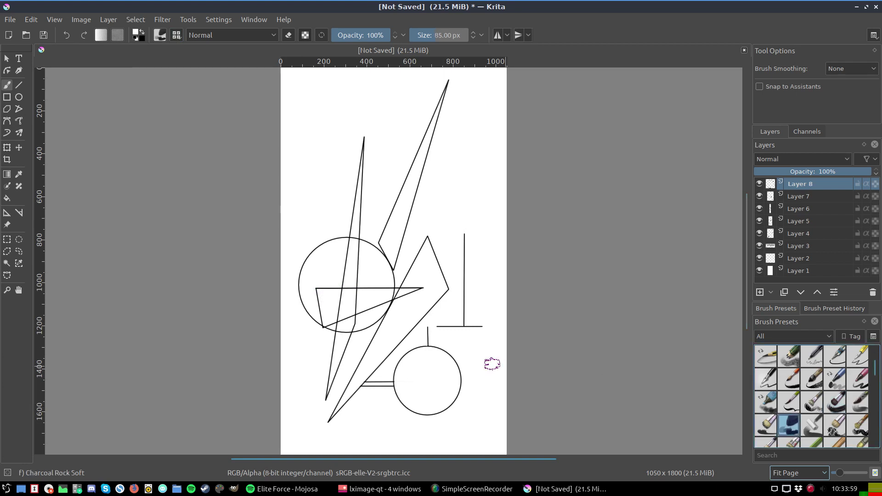
- Paint white charcoal over the line sections crossing the middle of the upper-left circle
mouse_move(367, 287)
mouse_down()
mouse_move(331, 291)
mouse_move(362, 287)
mouse_up()
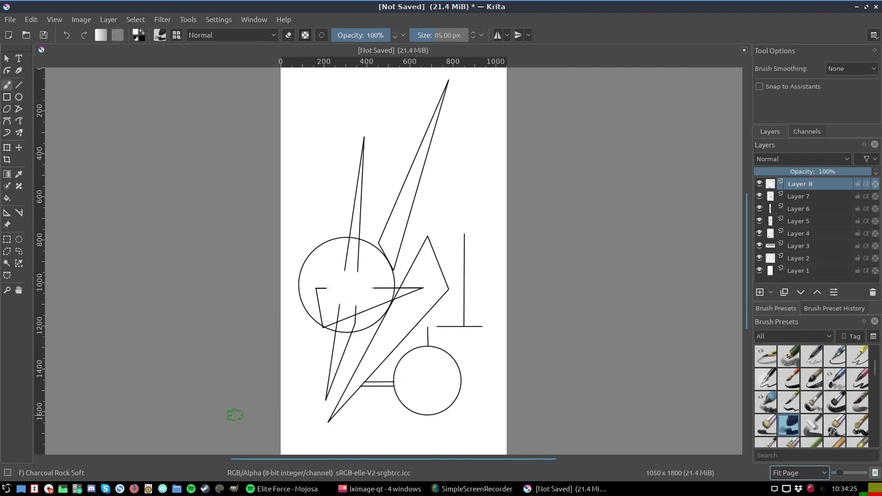
- Set up the Polyline tool with the Ink-3 Gpen brush on a new paint layer
click(18, 110)
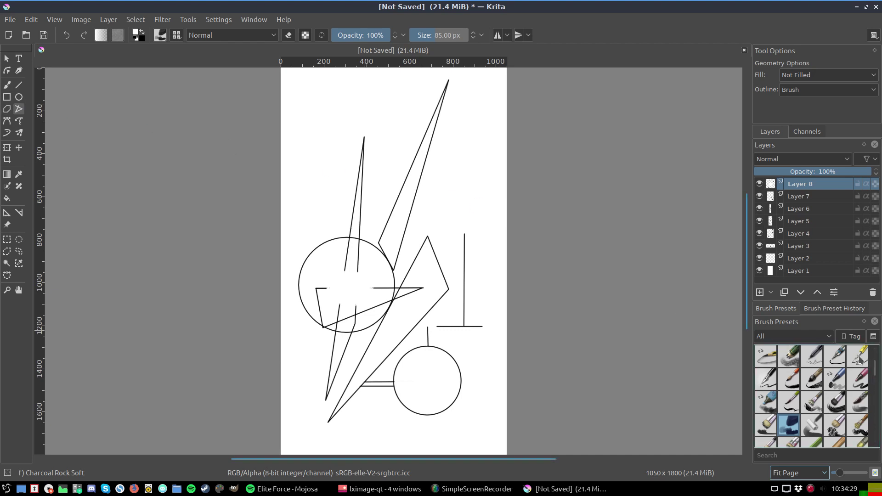
click(849, 363)
click(109, 19)
mouse_move(169, 70)
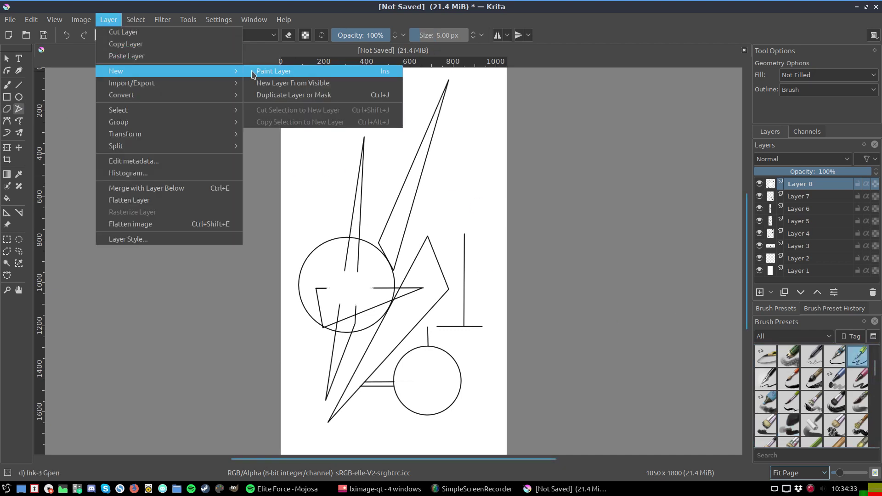
click(254, 75)
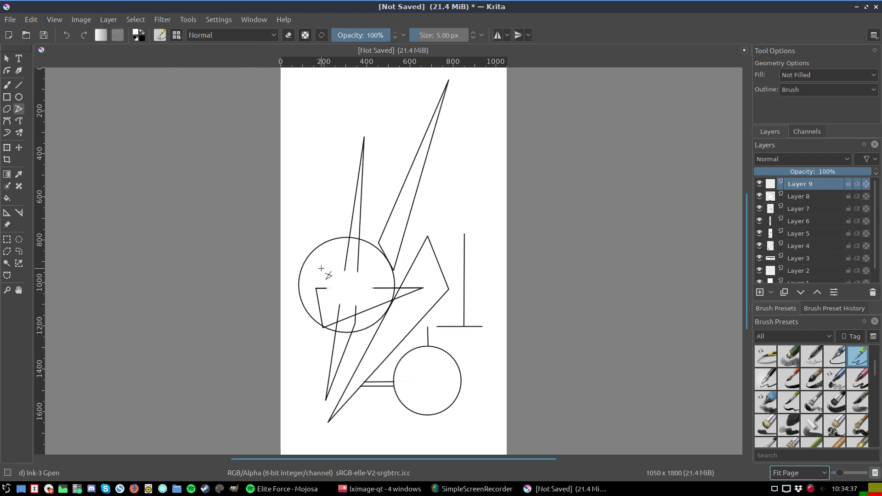
- Draw a small downward-pointing triangle inside the upper-left circle after undoing a failed attempt
click(390, 273)
click(330, 273)
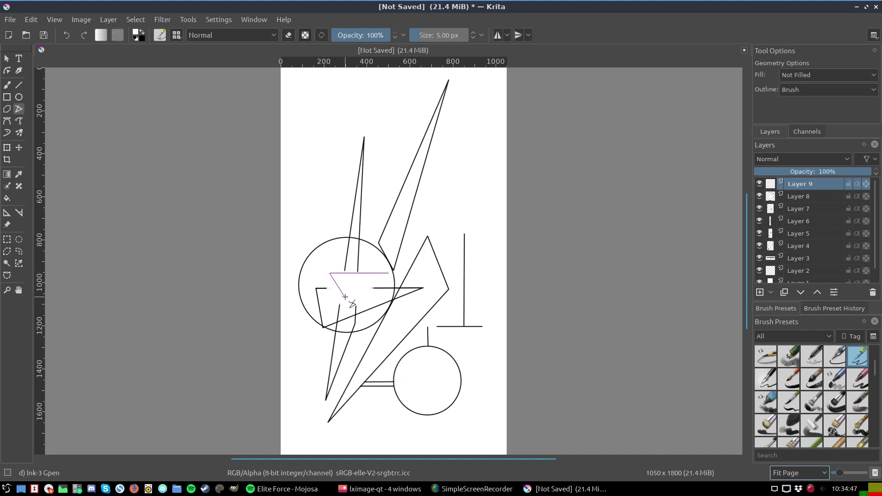
key(Escape)
click(31, 20)
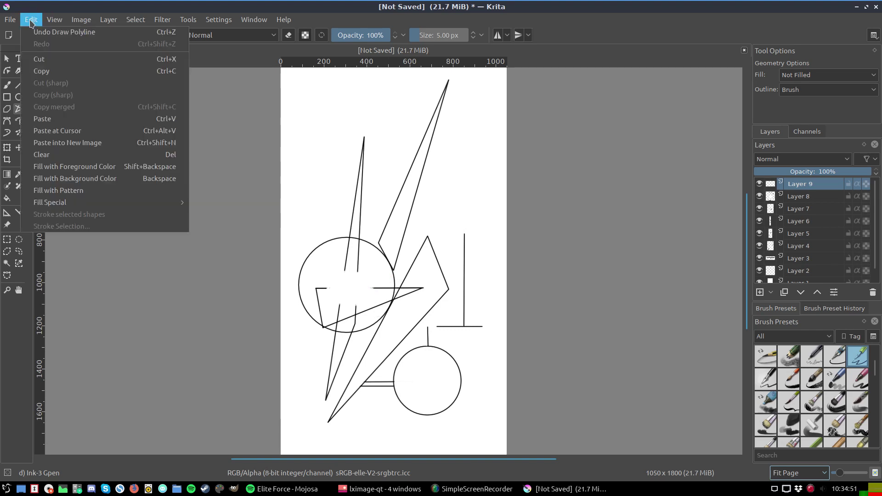
click(46, 32)
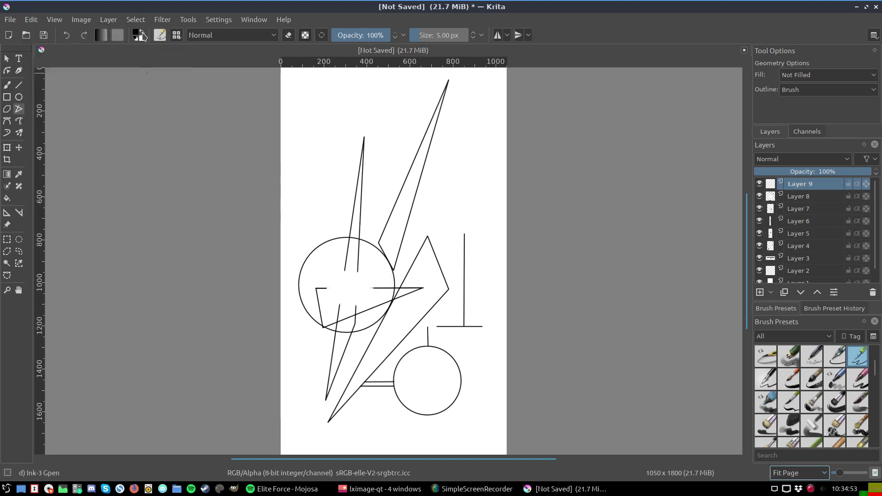
click(320, 275)
click(381, 275)
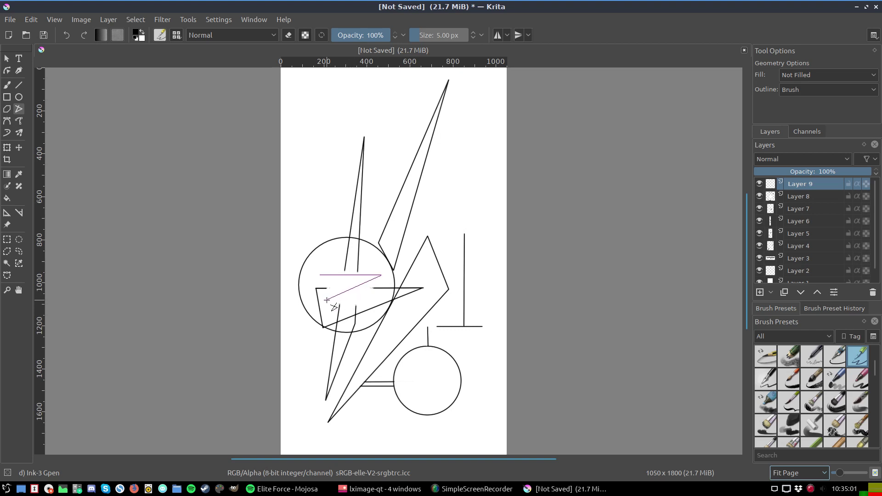
click(318, 276)
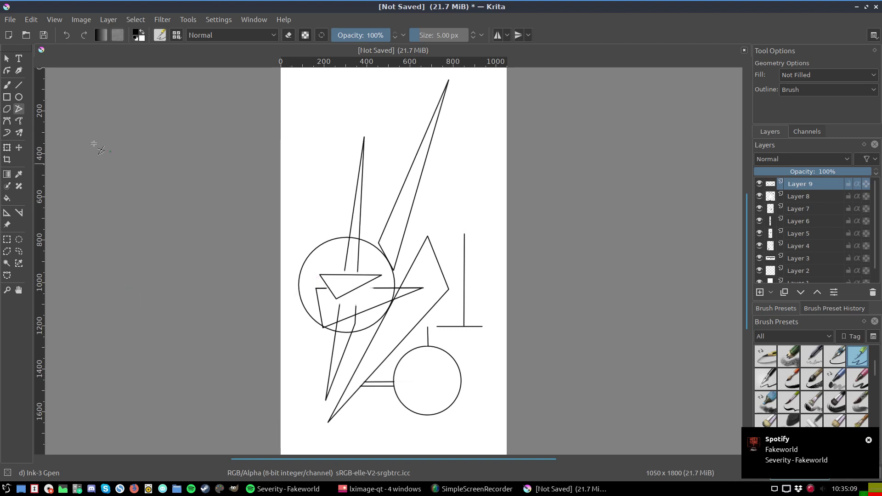
- Nudge the small triangle inside the upper circle with the Move tool
click(19, 148)
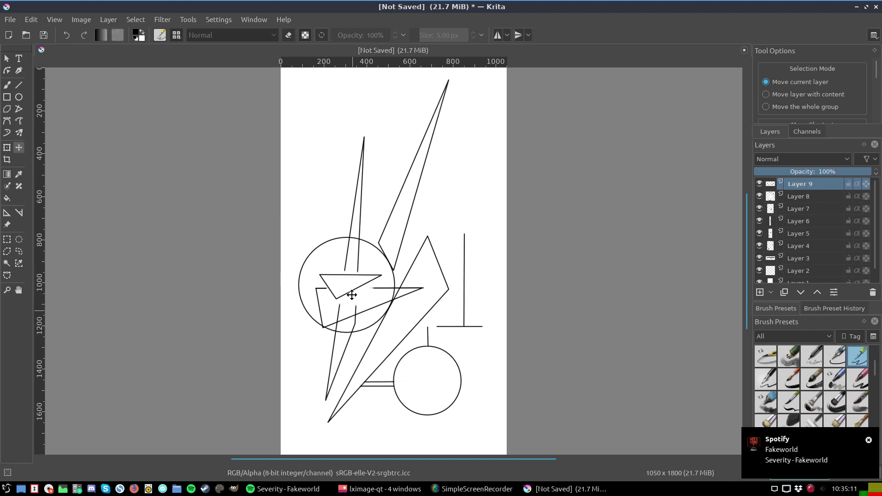
mouse_move(348, 287)
mouse_down()
mouse_move(360, 297)
mouse_move(345, 297)
mouse_move(353, 302)
mouse_up()
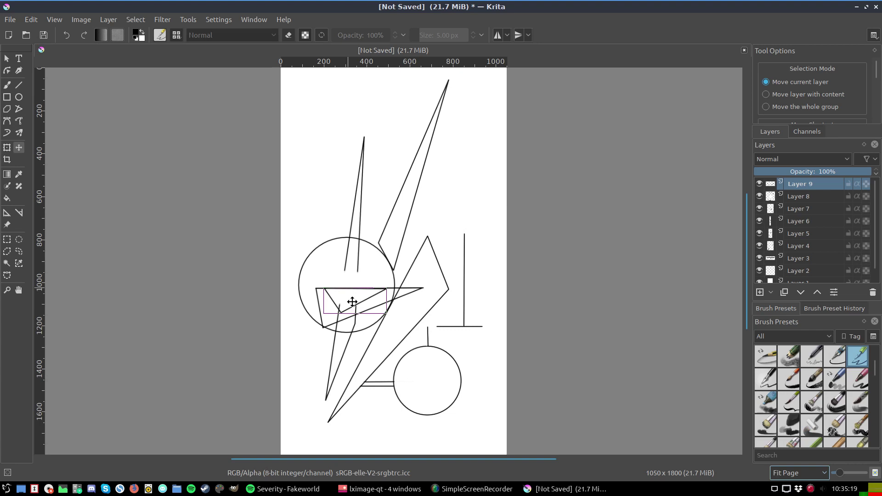
mouse_move(353, 302)
mouse_down()
mouse_move(350, 281)
mouse_move(351, 300)
mouse_up()
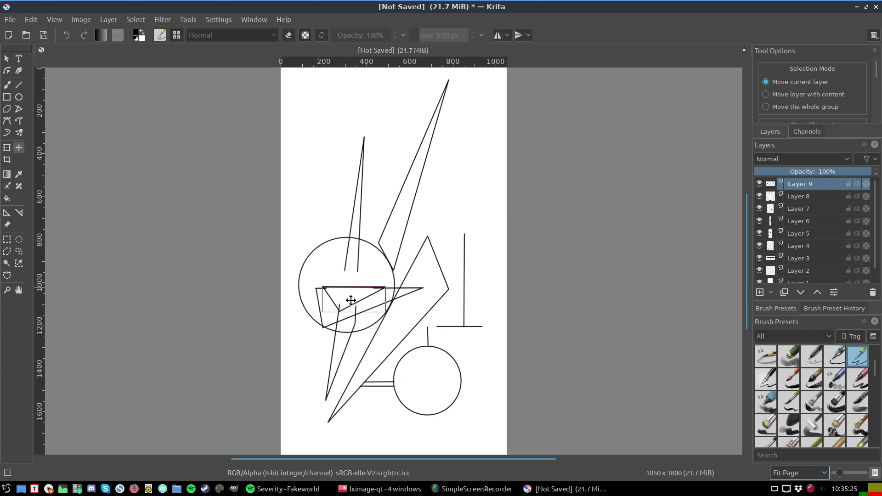
mouse_move(351, 300)
mouse_down()
mouse_move(335, 316)
mouse_move(350, 301)
mouse_move(351, 319)
mouse_move(353, 302)
mouse_up()
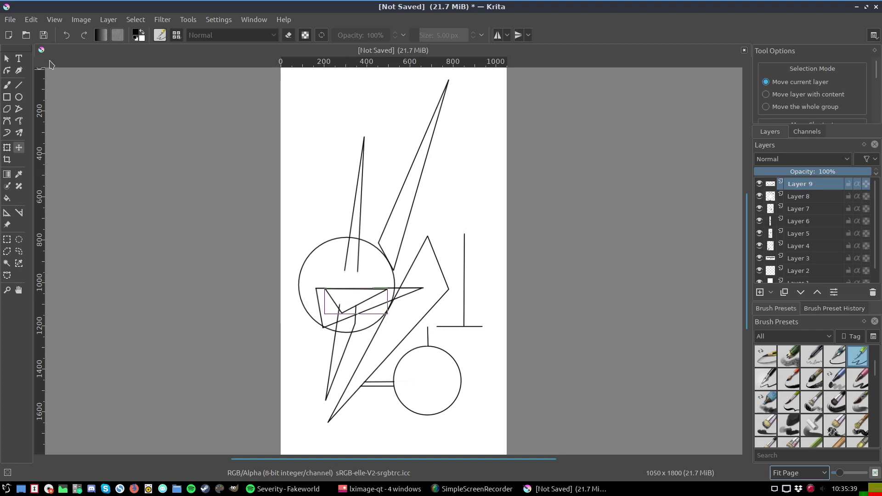
- Undo the triangle moves and its polyline, then choose the Charcoal Rock Soft preset
click(27, 20)
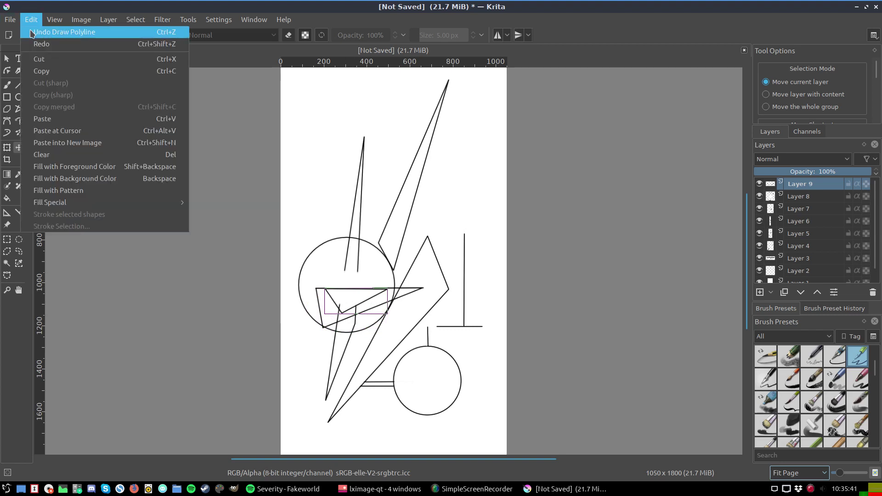
click(32, 32)
click(31, 20)
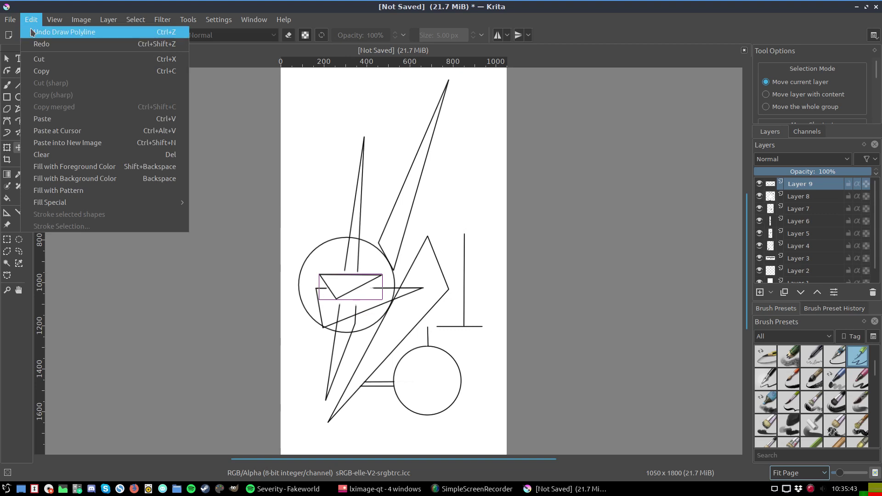
click(33, 32)
click(31, 19)
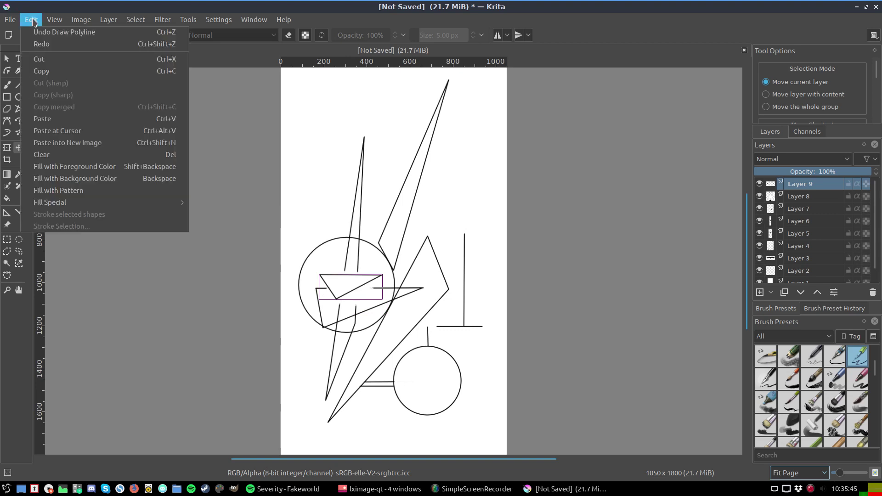
click(32, 29)
click(37, 23)
click(32, 29)
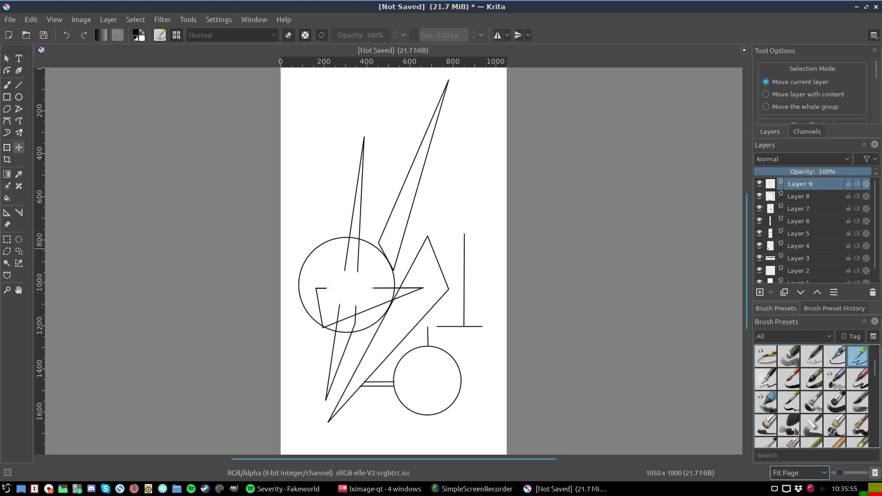
click(793, 429)
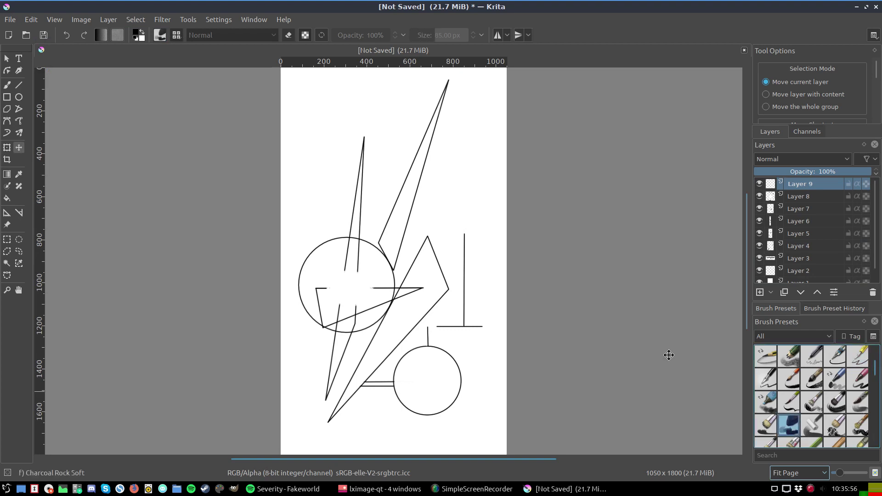
- Set up the Freehand Brush in eraser mode with white as the painting colour
click(7, 84)
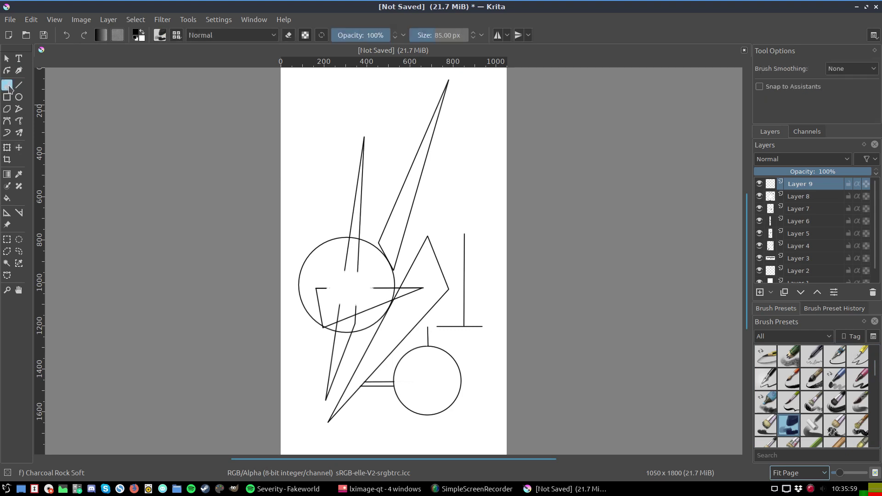
click(288, 35)
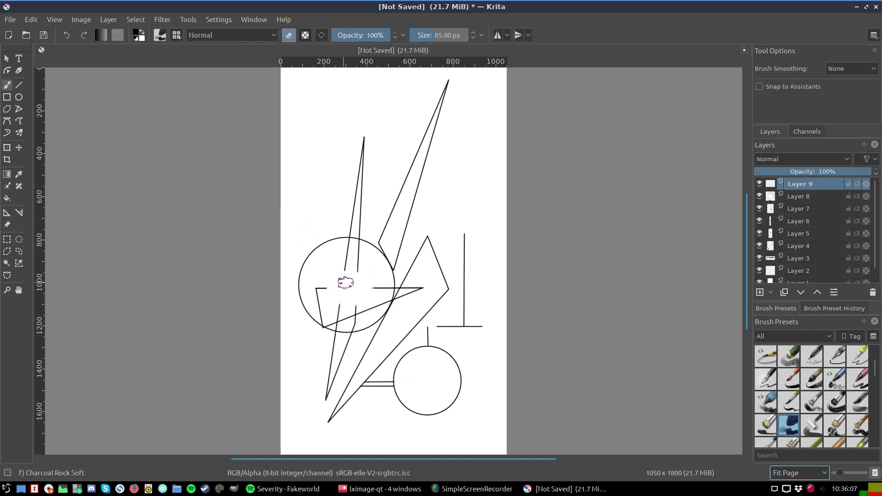
click(357, 268)
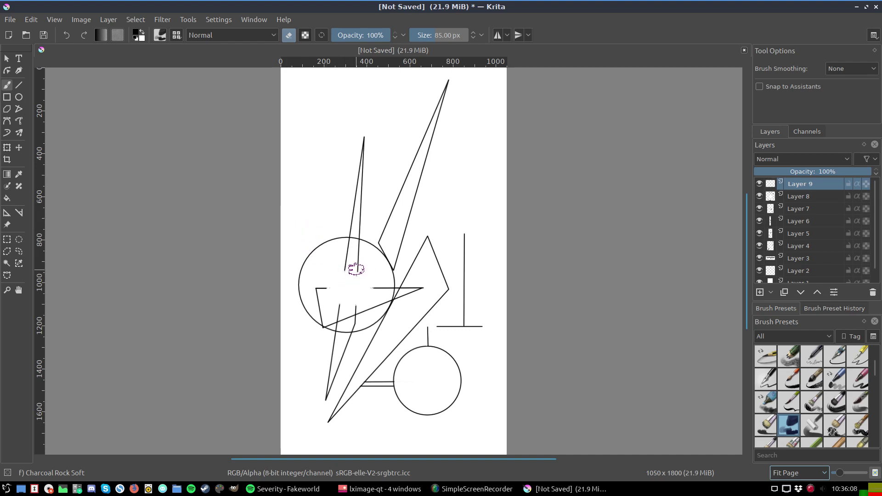
click(141, 38)
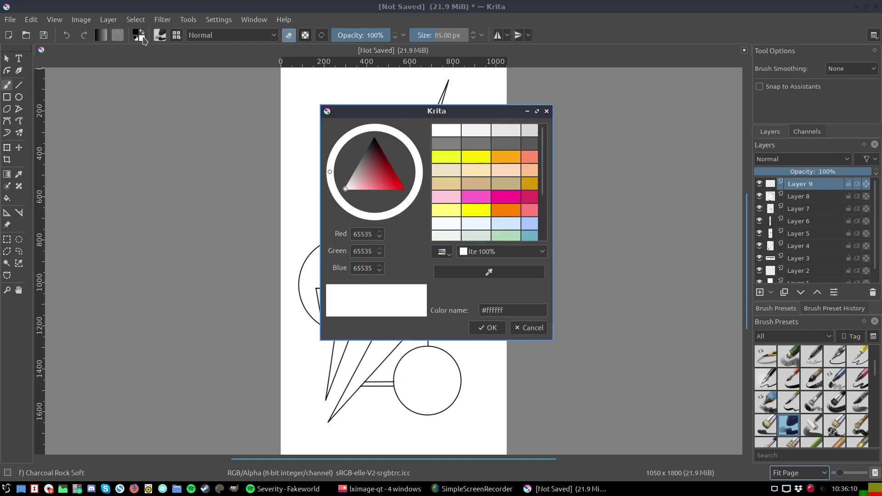
click(528, 328)
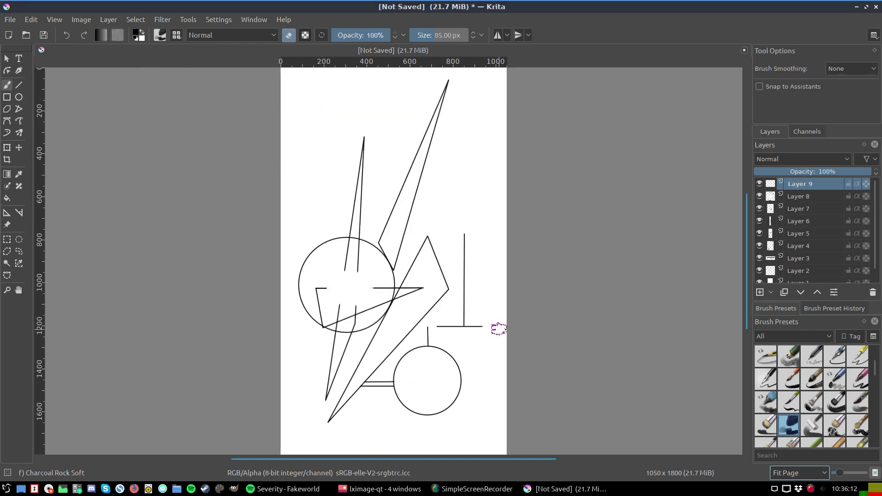
click(142, 32)
key(e)
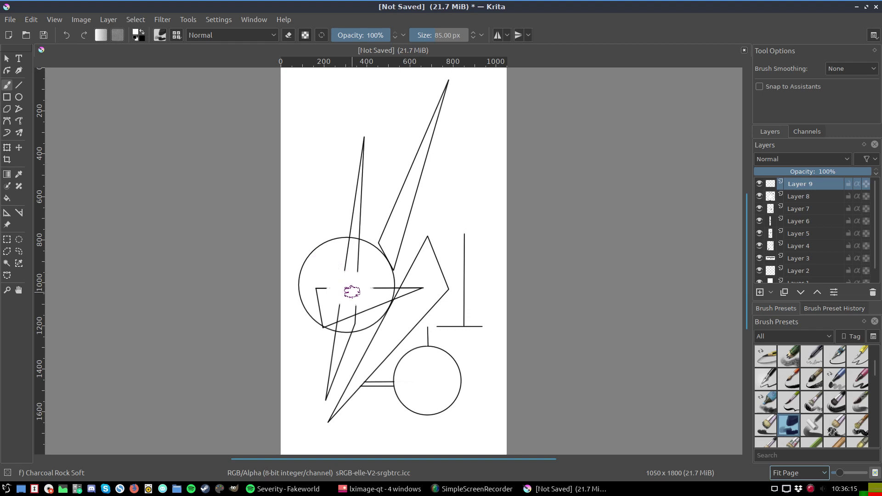
- Paint a white stroke over the lines inside the upper circle, then undo it
mouse_move(352, 291)
mouse_down()
mouse_move(351, 252)
mouse_move(353, 278)
mouse_move(315, 297)
mouse_move(321, 311)
mouse_move(347, 308)
mouse_move(337, 312)
mouse_move(350, 318)
mouse_move(322, 316)
mouse_move(351, 321)
mouse_move(331, 322)
mouse_move(341, 318)
mouse_up()
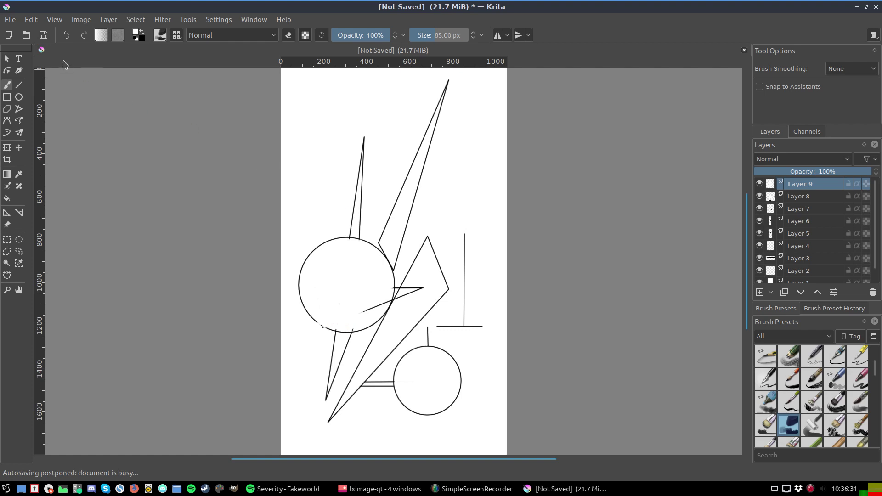
click(31, 20)
click(78, 32)
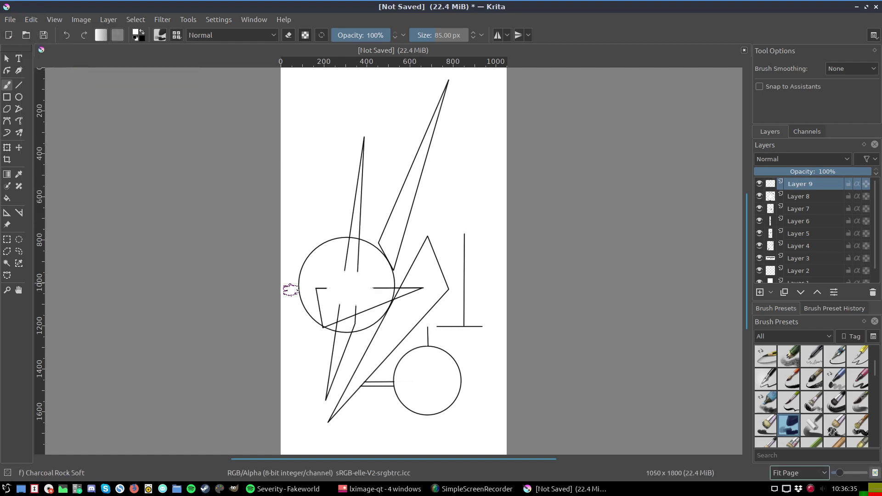
- At 100% zoom, paint white over the stray line ends inside the upper circle, then pick Ink-3 Gpen
drag(839, 473, 847, 478)
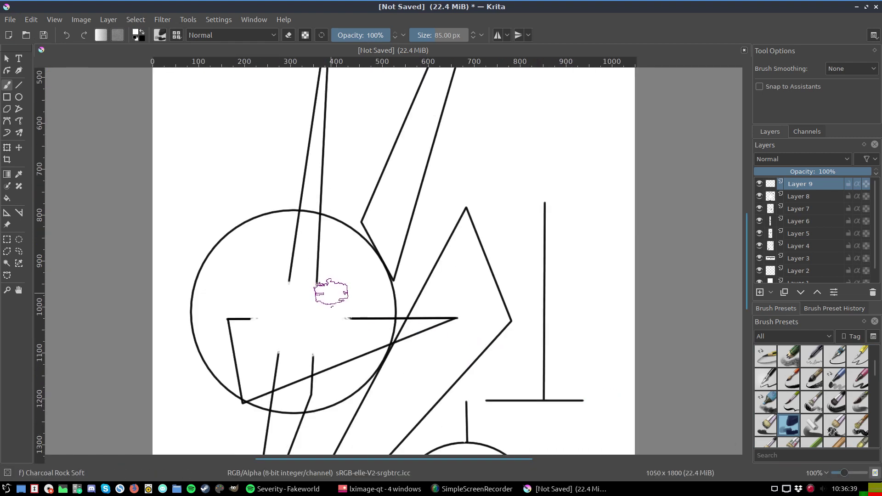
mouse_move(305, 285)
mouse_down()
mouse_move(315, 266)
mouse_move(299, 242)
mouse_move(313, 239)
mouse_move(295, 224)
mouse_move(286, 289)
mouse_move(236, 315)
mouse_move(240, 366)
mouse_move(282, 353)
mouse_move(275, 366)
mouse_move(305, 364)
mouse_move(302, 378)
mouse_move(279, 390)
mouse_move(256, 388)
mouse_move(252, 380)
mouse_move(330, 360)
mouse_move(325, 350)
mouse_move(370, 315)
mouse_move(361, 350)
mouse_up()
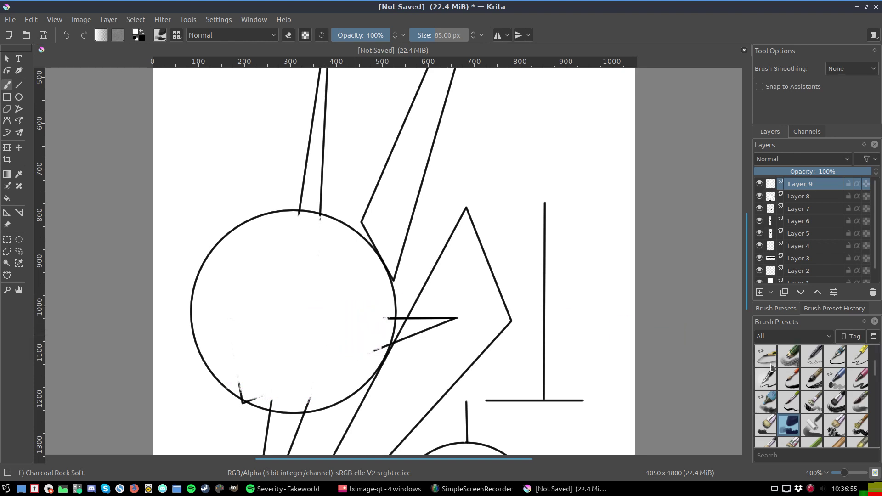
click(860, 359)
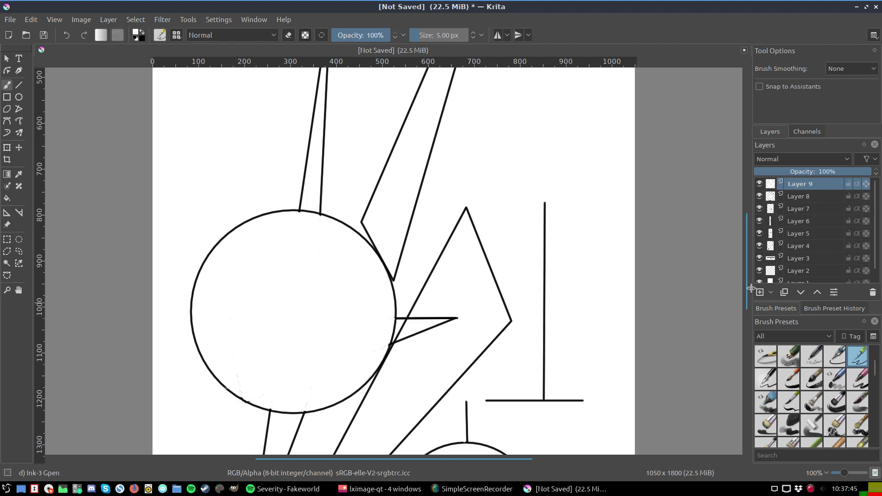
- Paint white to trim the lower ends of the two thin lines above the upper circle
drag(746, 296, 761, 255)
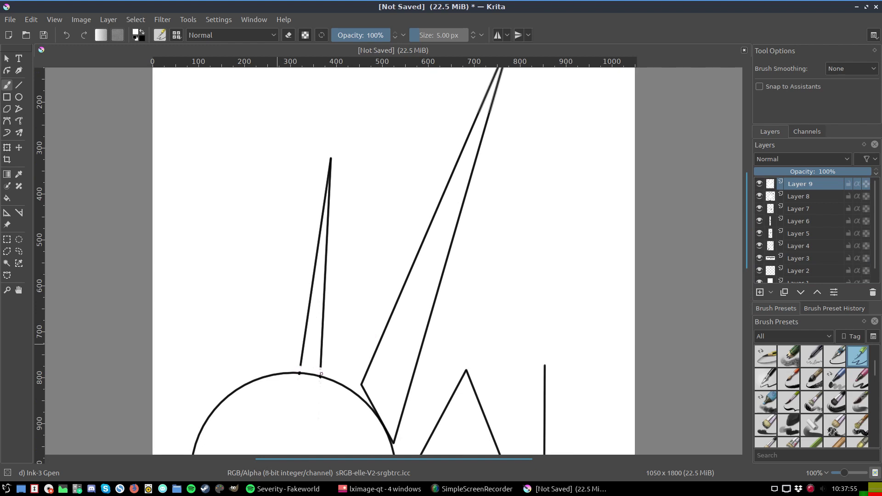
drag(321, 374, 320, 373)
mouse_move(300, 363)
mouse_down()
mouse_move(305, 347)
mouse_move(325, 342)
mouse_move(321, 363)
mouse_up()
- Draw a black straight line joining the two lower ends, closing the thin spike
click(19, 84)
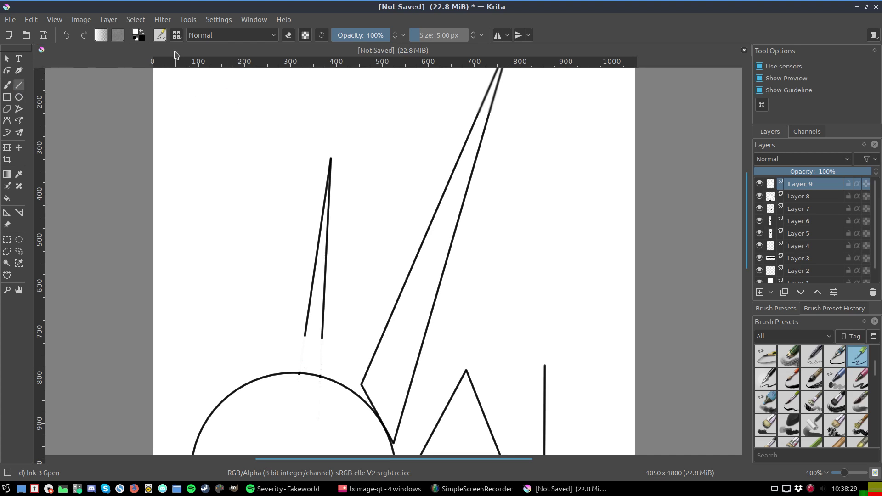
click(142, 31)
drag(304, 335, 322, 338)
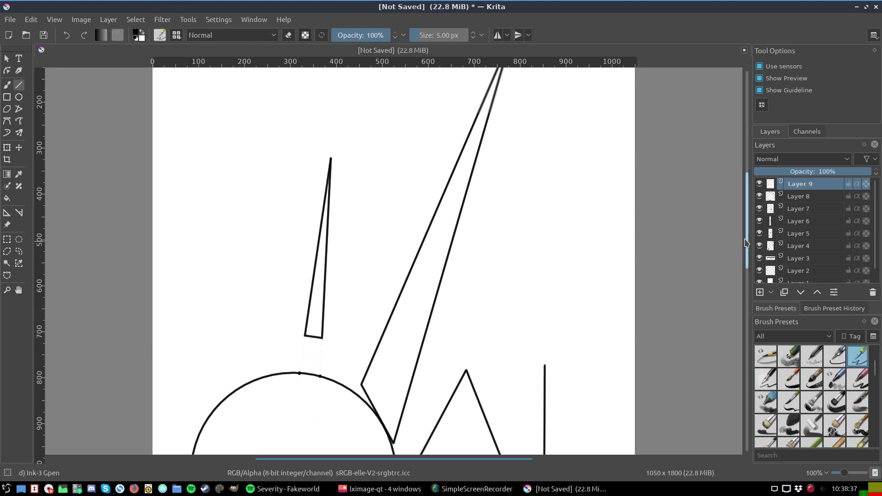
drag(747, 240, 746, 290)
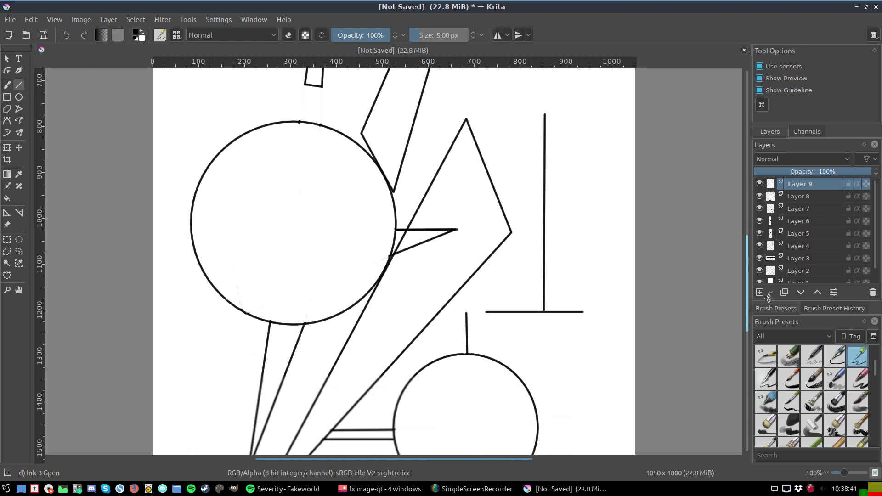
- Paint white over the tops of the two lines below the upper circle, detaching them
drag(746, 290, 764, 324)
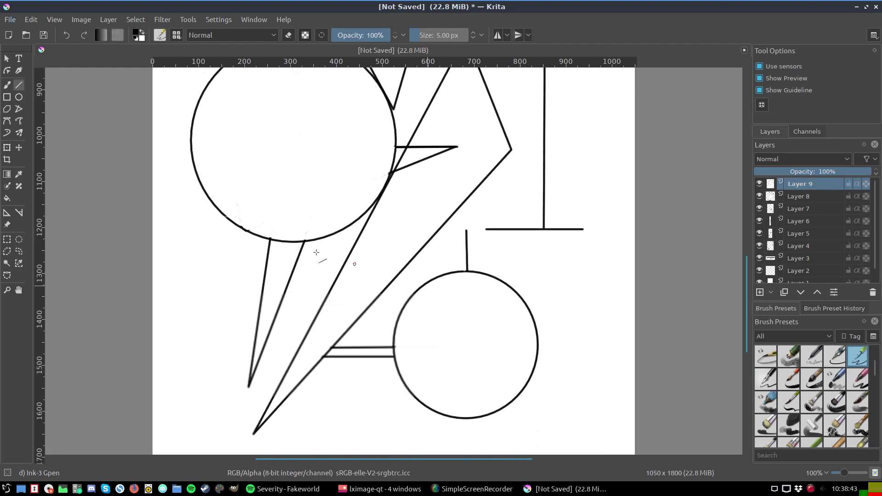
click(7, 85)
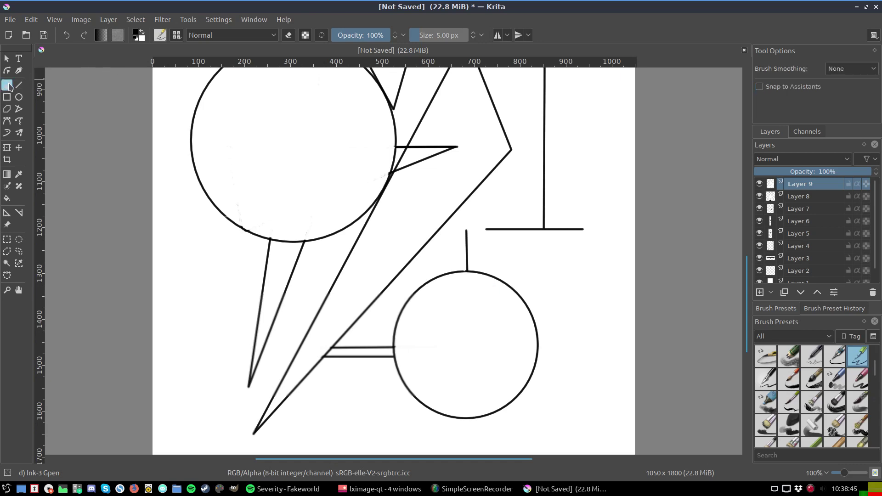
click(142, 32)
drag(268, 244, 267, 264)
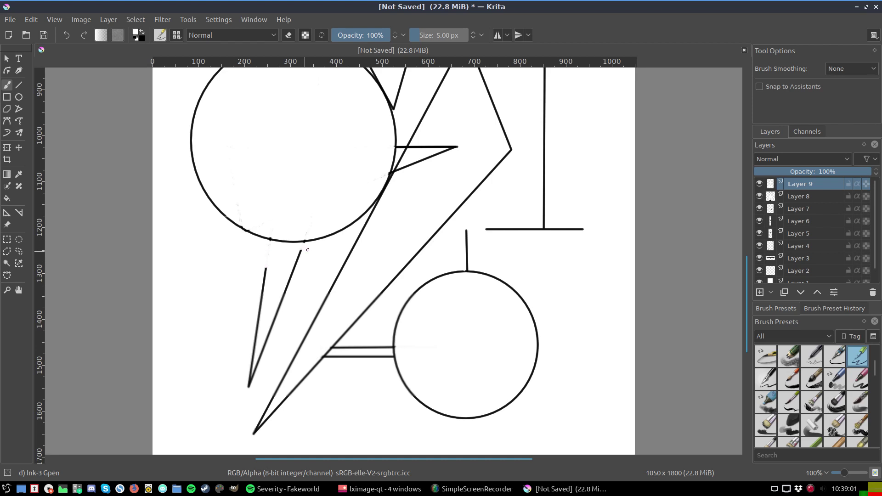
drag(307, 249, 289, 279)
drag(288, 281, 285, 288)
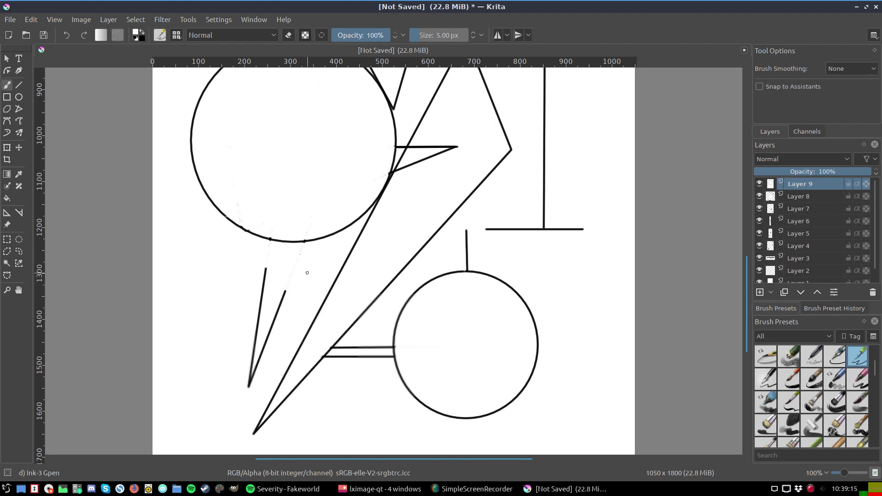
- Join their upper ends with a black straight line into a narrow triangle
click(19, 85)
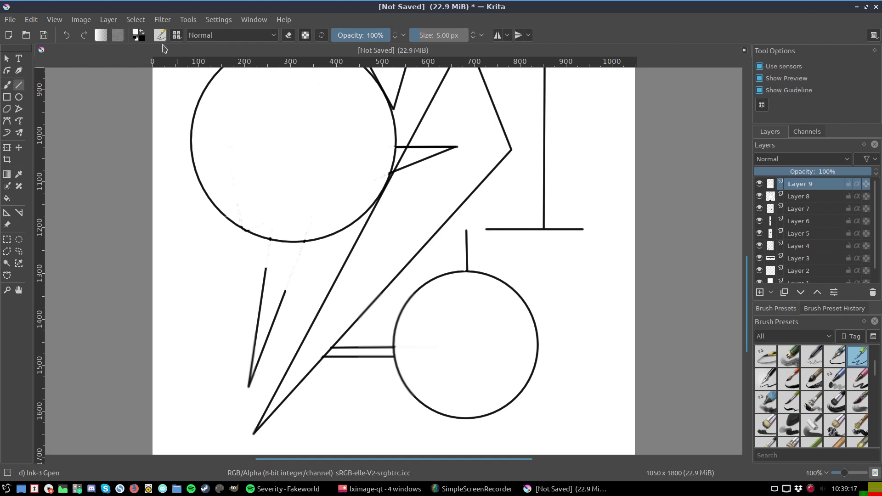
click(143, 33)
drag(265, 268, 285, 291)
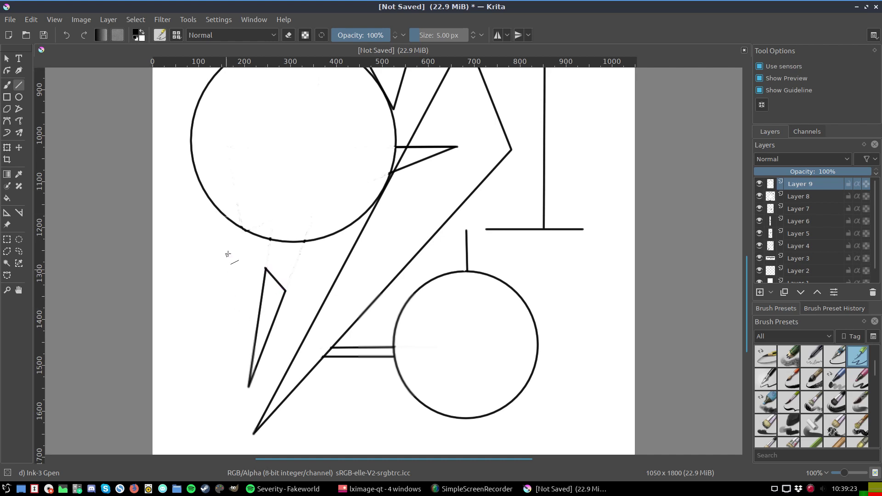
click(825, 473)
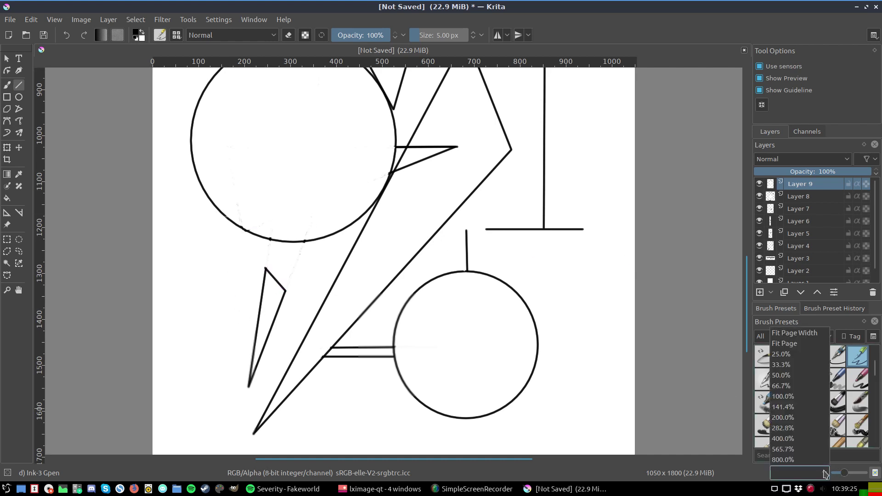
- At Fit Page zoom, draw a horizontal line across the upper circle and a vertical line rising from it
click(784, 343)
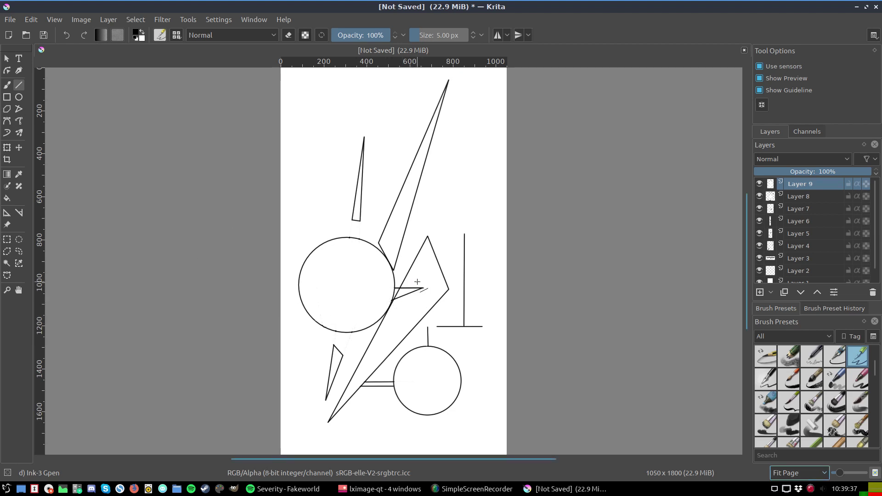
drag(417, 279, 343, 279)
drag(362, 279, 362, 247)
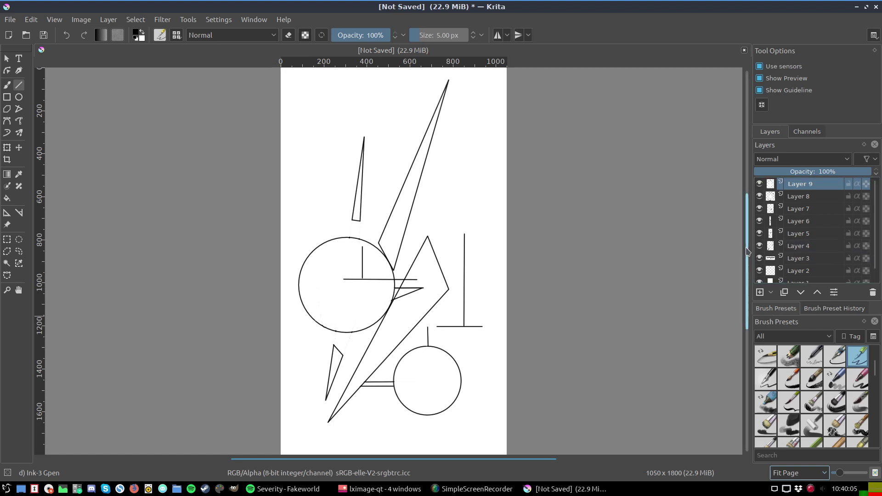
drag(748, 252, 747, 243)
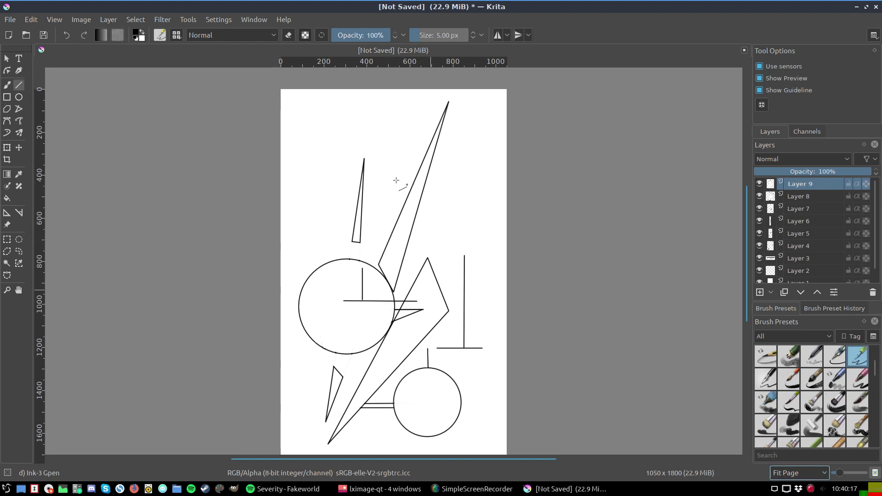
- Add a new paint layer and draw a circle outline with the Ellipse tool
click(19, 97)
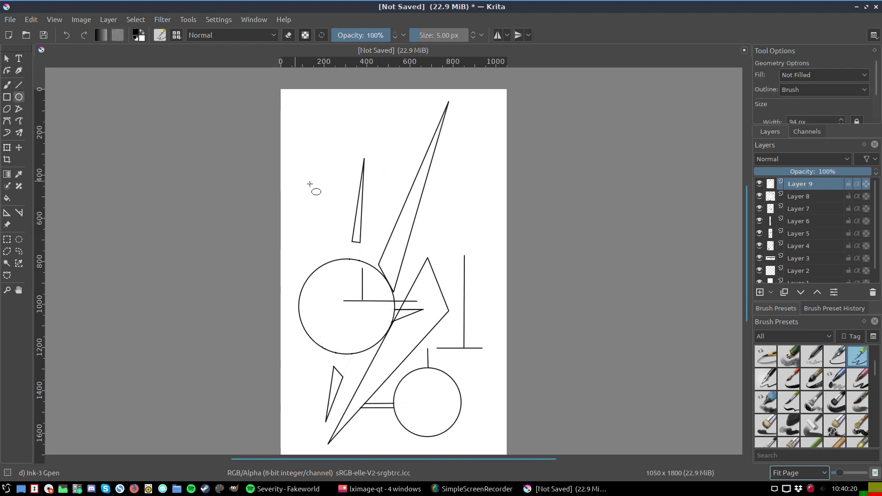
click(108, 19)
click(278, 74)
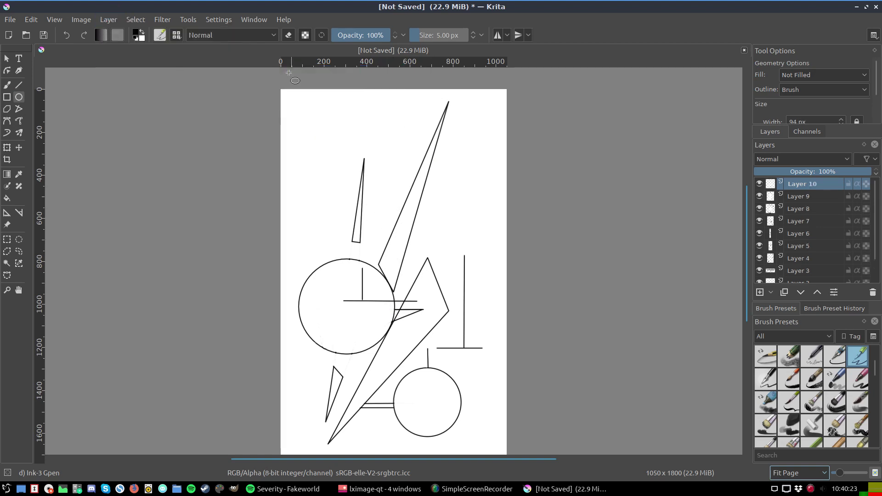
drag(380, 207, 489, 298)
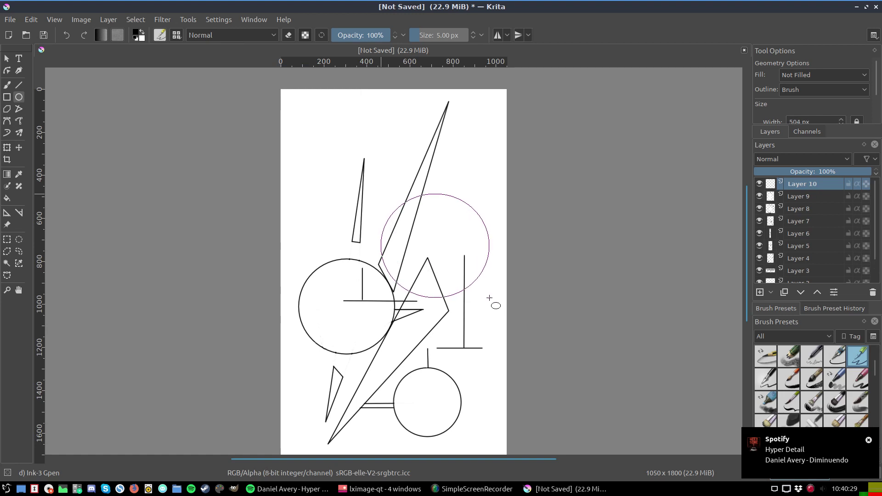
- Move the new circle down mid-canvas so it overlaps the upper and lower circles
key(t)
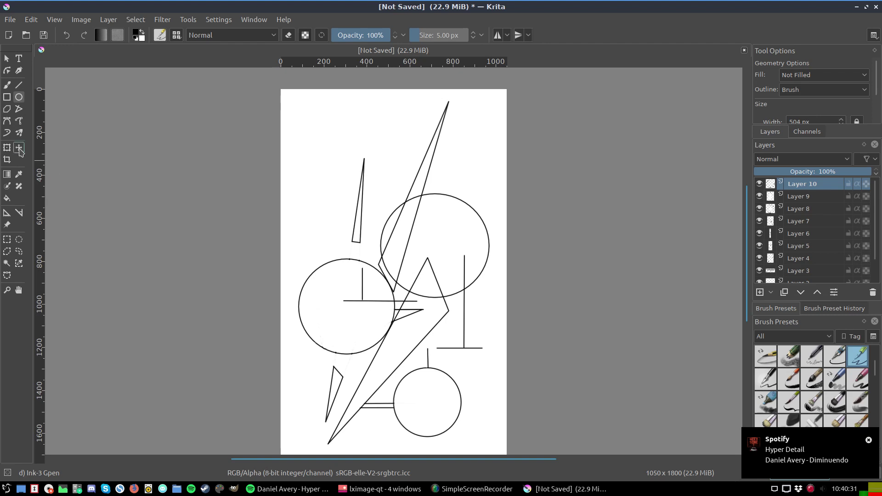
mouse_move(433, 251)
mouse_down()
mouse_move(381, 206)
mouse_move(398, 160)
mouse_up()
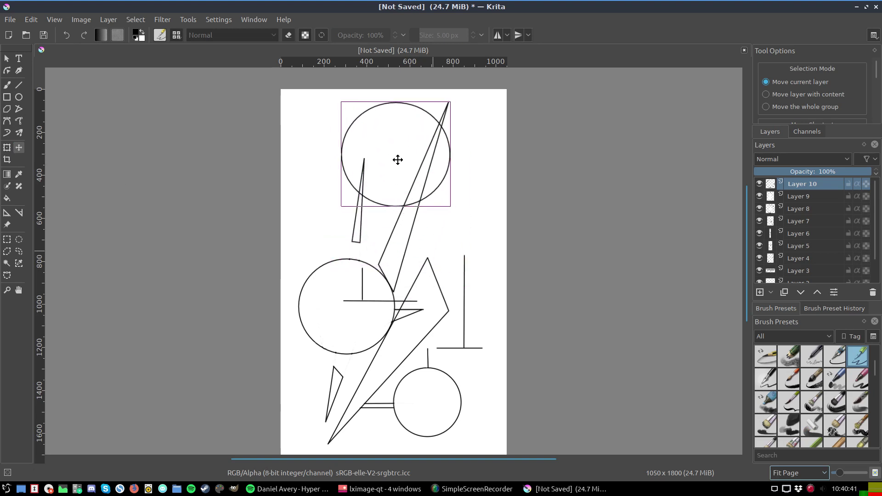
mouse_move(398, 160)
mouse_down()
mouse_move(341, 310)
mouse_move(423, 356)
mouse_move(396, 351)
mouse_up()
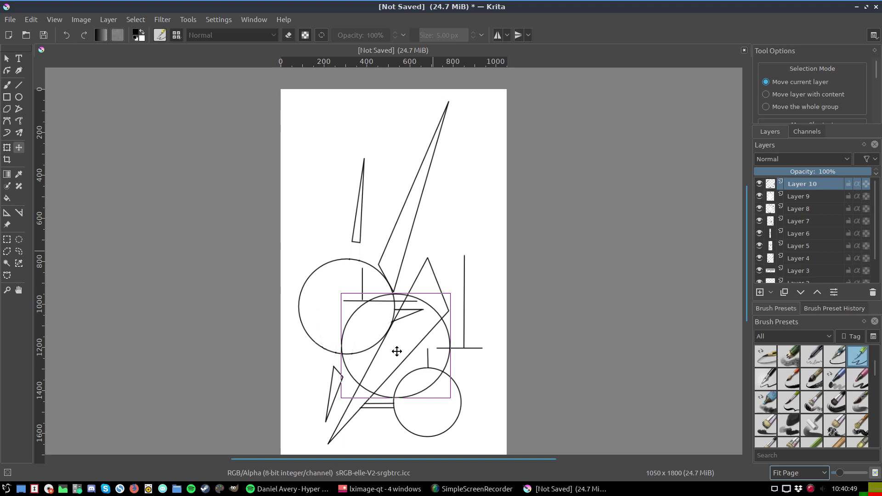
drag(397, 352, 397, 350)
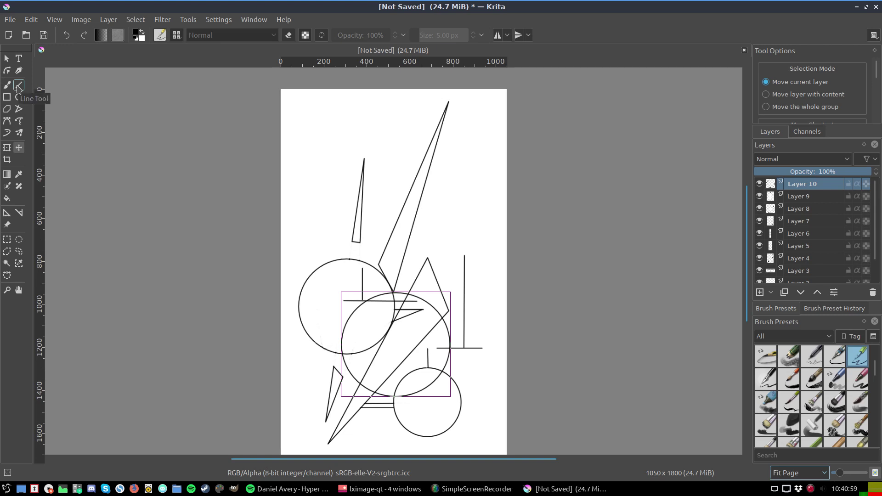
- Draw a vertical line on the right side with the Line tool, then undo it
click(19, 85)
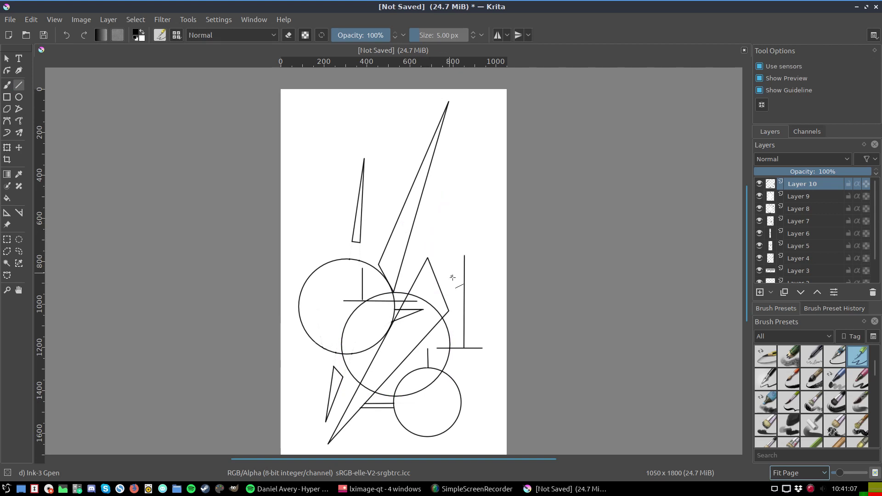
drag(451, 282, 452, 113)
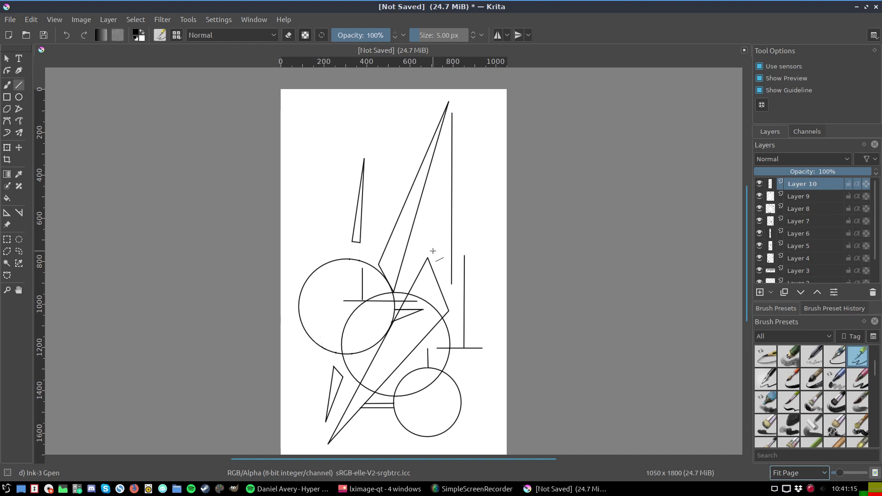
click(25, 21)
click(55, 32)
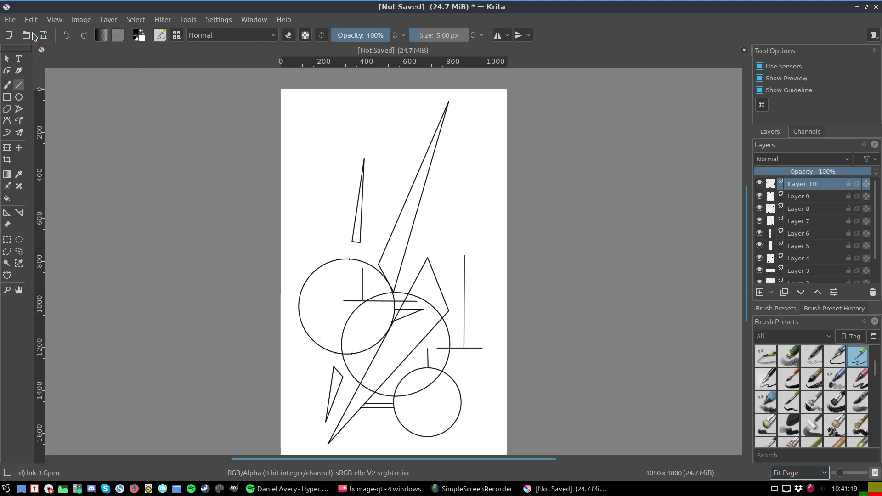
- On a new paint layer, draw a short vertical line in the upper right, adjusting its length
click(110, 21)
mouse_move(132, 83)
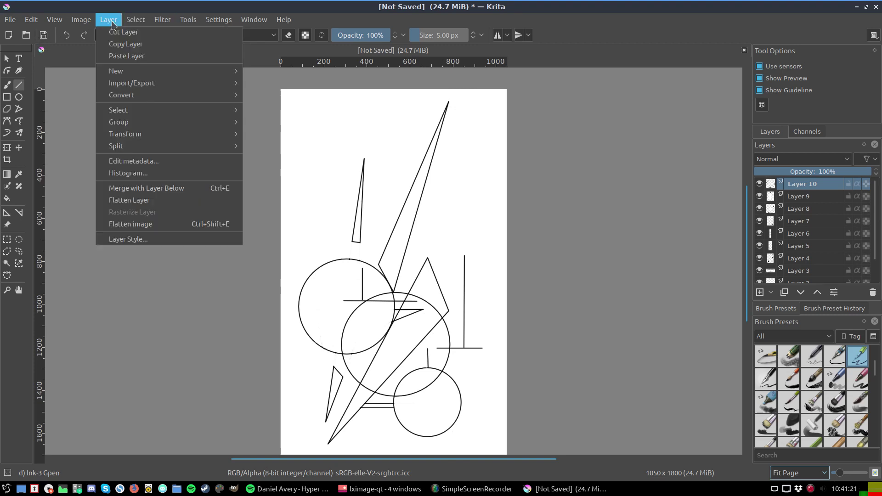
click(268, 73)
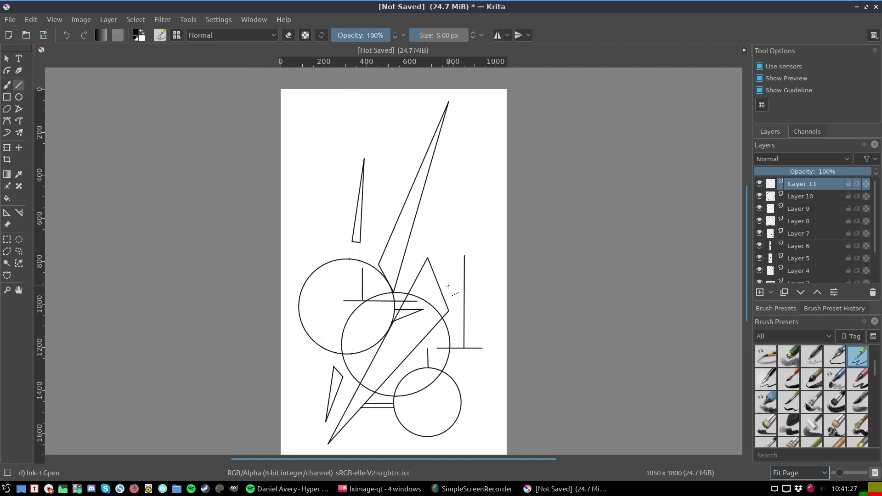
drag(448, 282, 448, 158)
drag(448, 158, 448, 168)
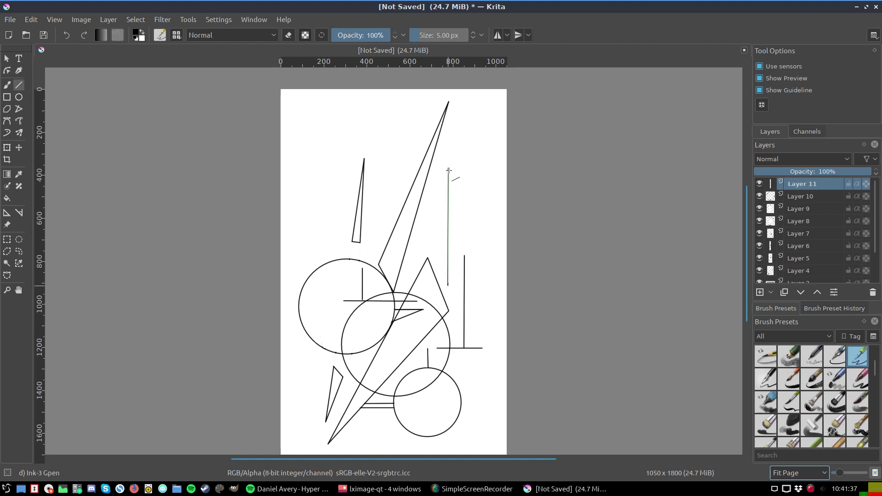
drag(448, 168, 447, 189)
click(428, 205)
click(826, 477)
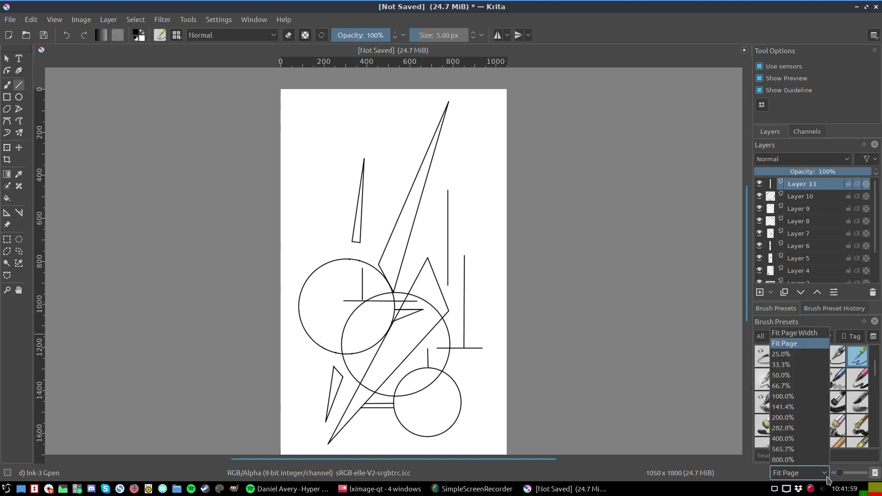
- Try 25% and 33% zoom levels, then return the view to Fit Page
click(805, 394)
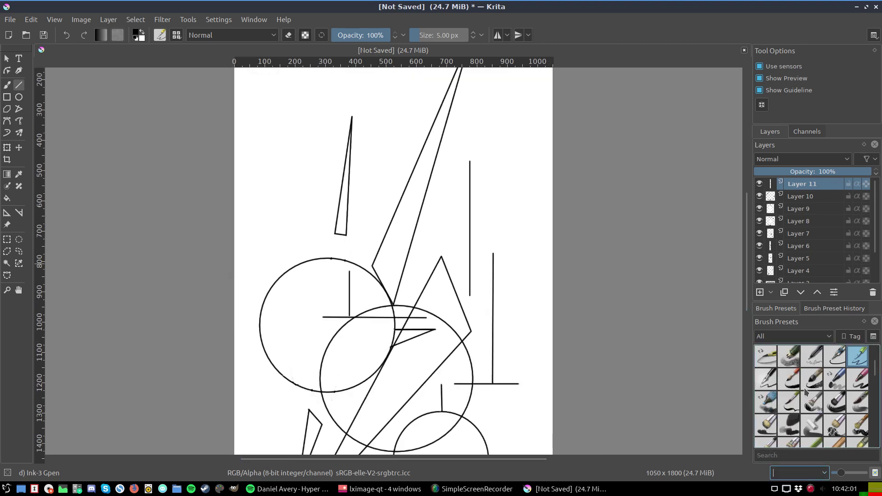
click(825, 477)
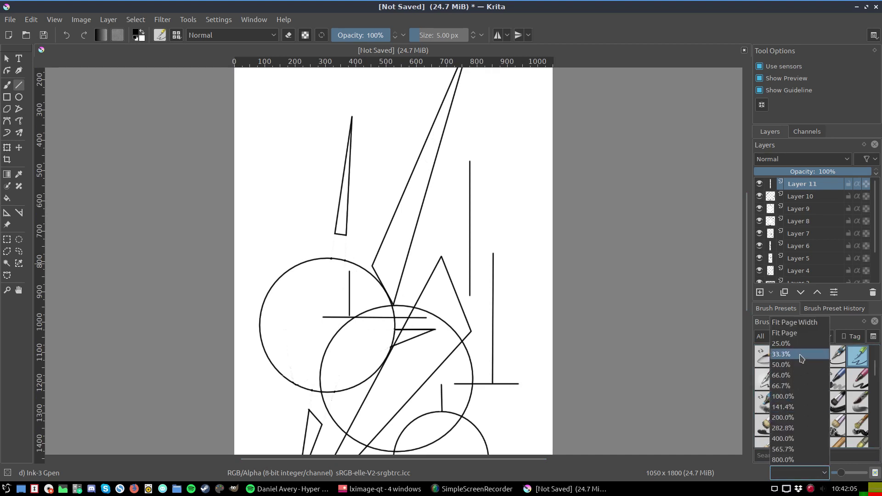
click(797, 343)
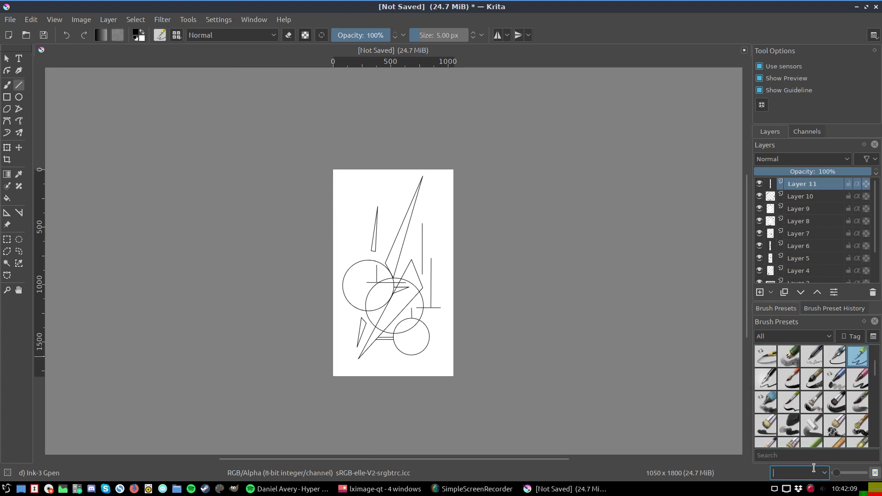
click(827, 478)
click(790, 366)
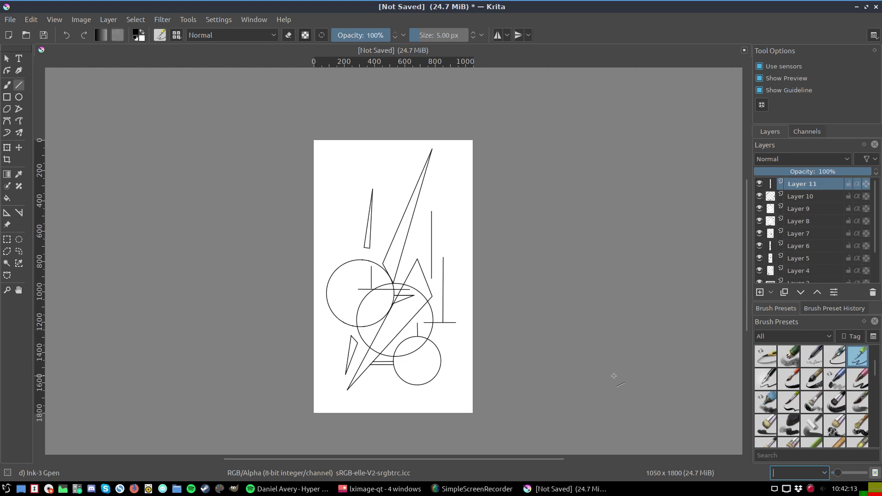
click(824, 473)
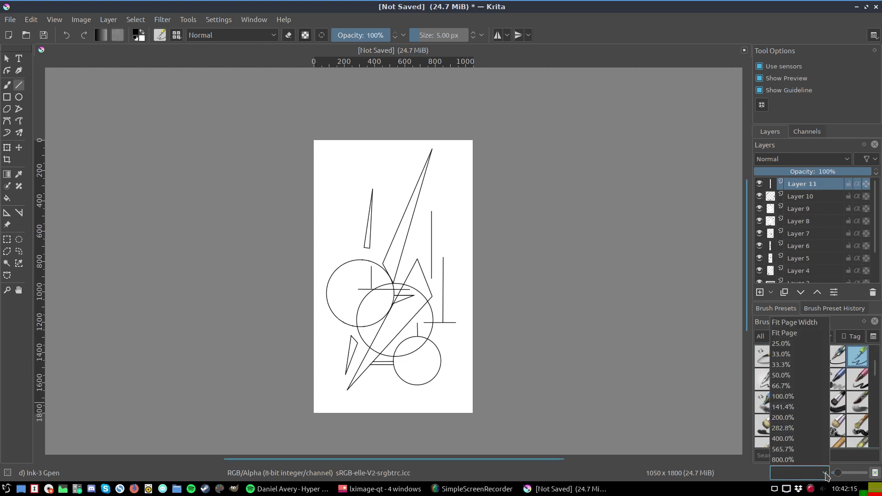
click(786, 333)
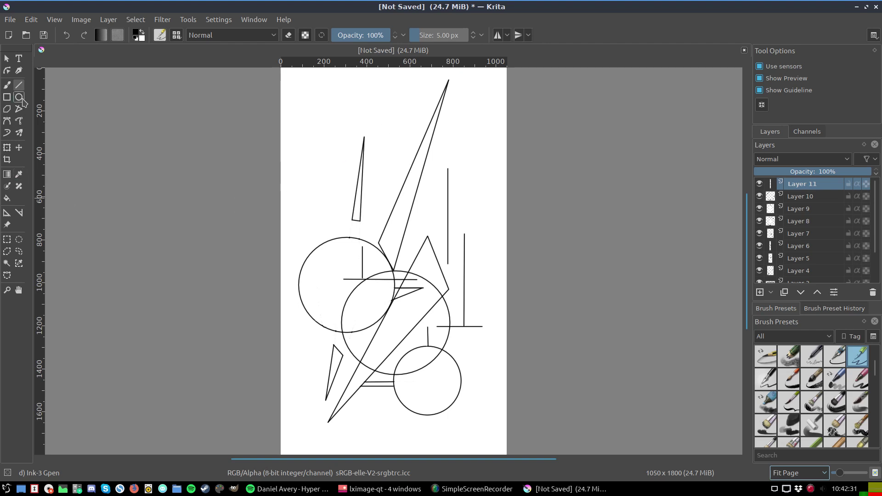
click(108, 19)
mouse_move(116, 71)
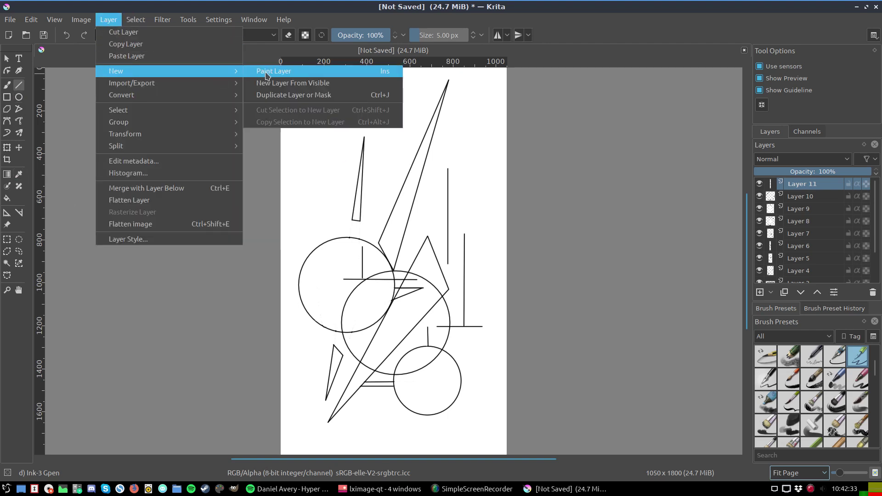
- Add Layer 12 and drag out a large ellipse from the top centre off the lower left edge
click(270, 72)
click(19, 97)
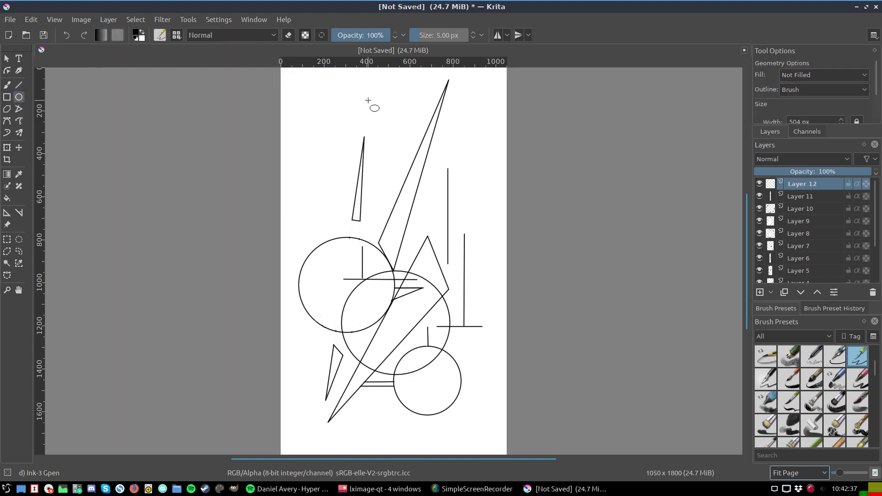
mouse_move(417, 77)
mouse_down()
mouse_move(309, 396)
mouse_move(215, 316)
mouse_move(198, 277)
mouse_move(176, 385)
mouse_move(190, 349)
mouse_up()
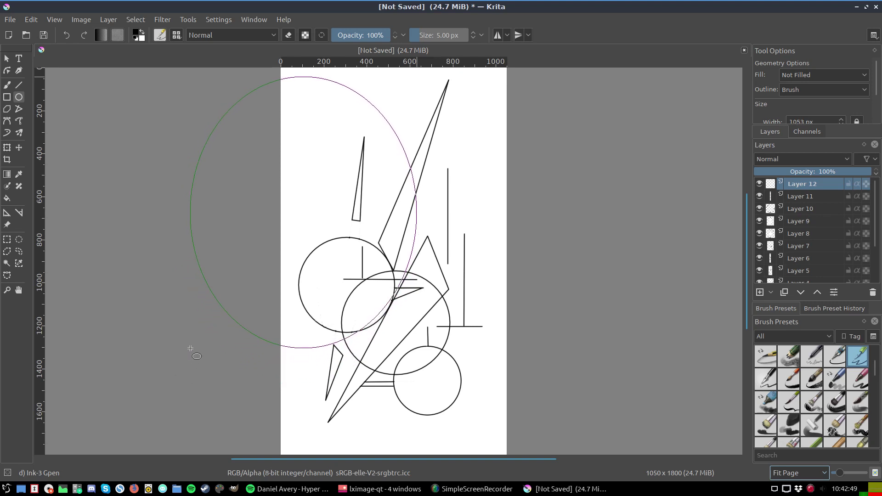
drag(190, 348, 190, 349)
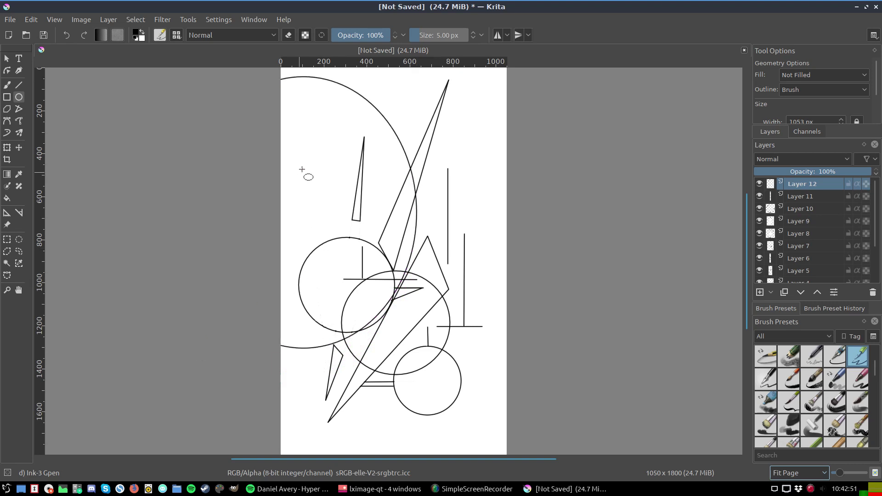
click(19, 147)
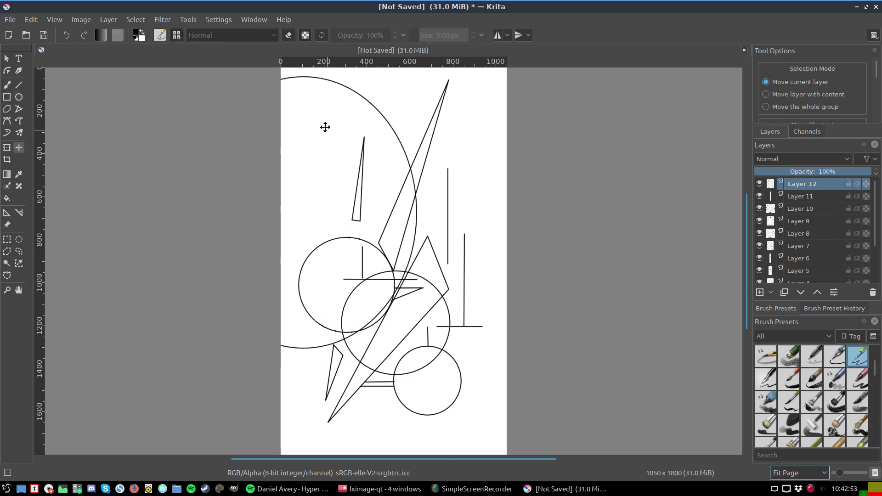
- Drag the large Layer 12 circle down and nudge it to surround most of the design
mouse_move(325, 127)
mouse_down()
mouse_move(312, 122)
mouse_move(293, 145)
mouse_move(284, 137)
mouse_move(318, 122)
mouse_move(340, 126)
mouse_move(375, 166)
mouse_move(333, 125)
mouse_move(399, 114)
mouse_move(347, 122)
mouse_move(380, 111)
mouse_move(374, 120)
mouse_move(297, 104)
mouse_move(301, 96)
mouse_move(325, 152)
mouse_move(373, 92)
mouse_move(340, 135)
mouse_move(341, 191)
mouse_move(373, 209)
mouse_move(337, 197)
mouse_move(364, 112)
mouse_move(369, 142)
mouse_up()
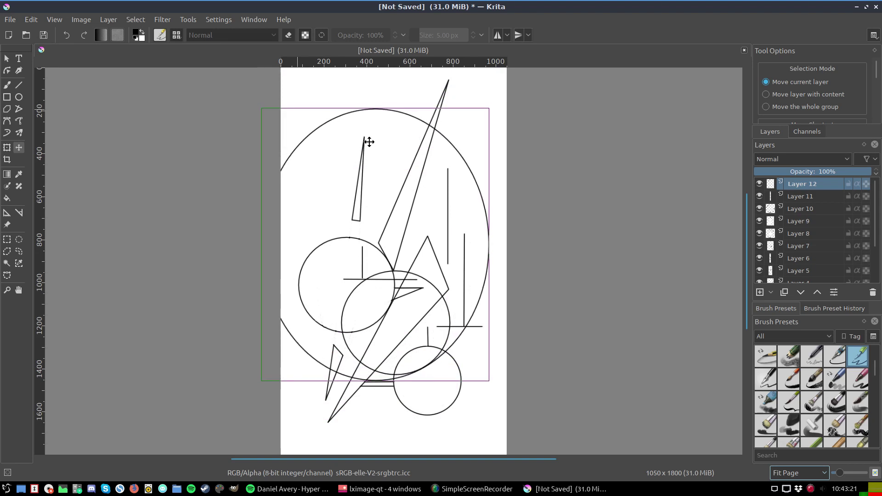
drag(369, 142, 369, 143)
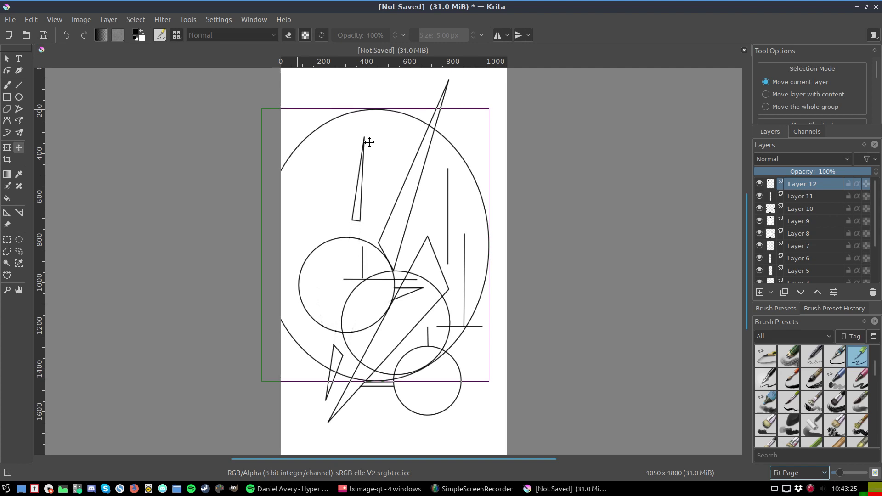
drag(369, 142, 368, 143)
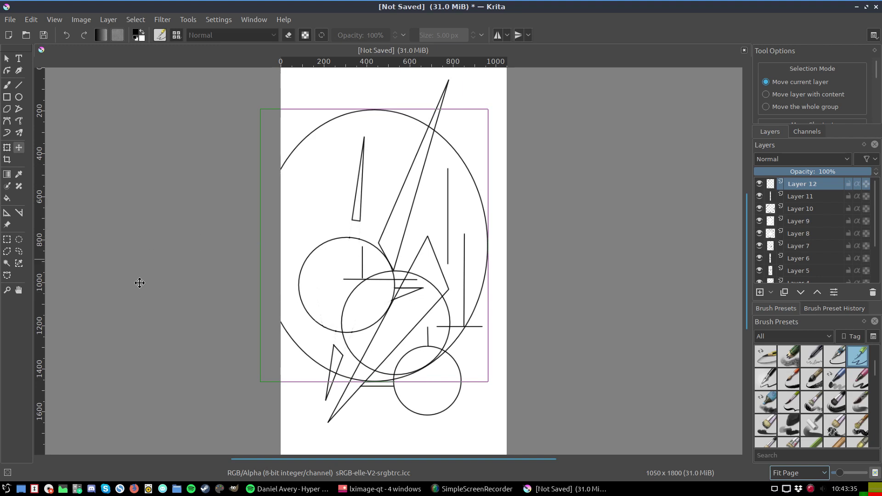
- Copy the large circle's layer and paste it as a new layer
click(107, 20)
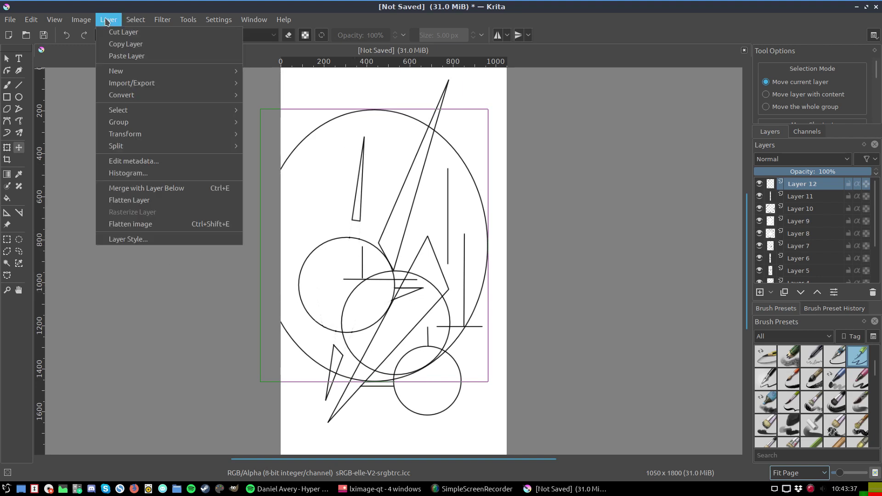
click(125, 44)
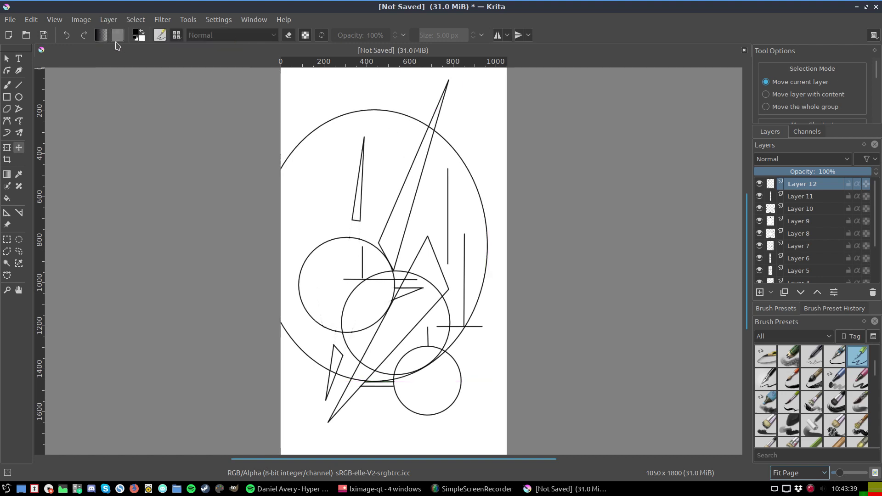
click(110, 20)
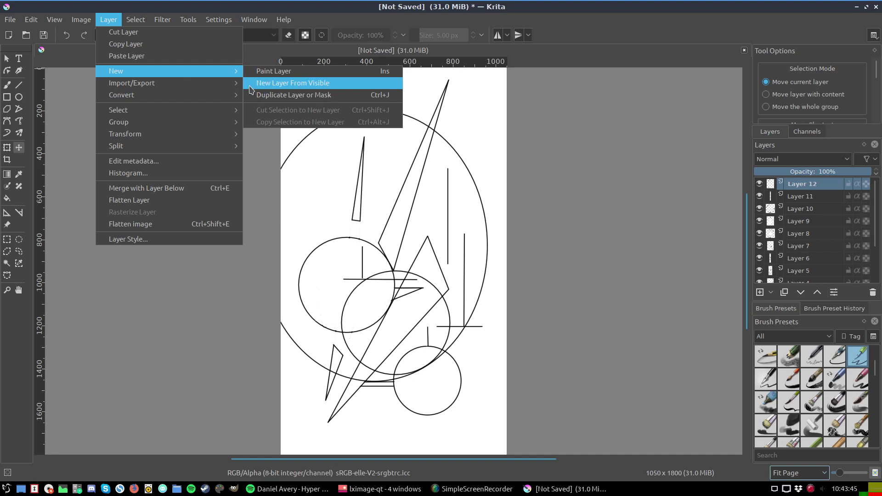
click(177, 60)
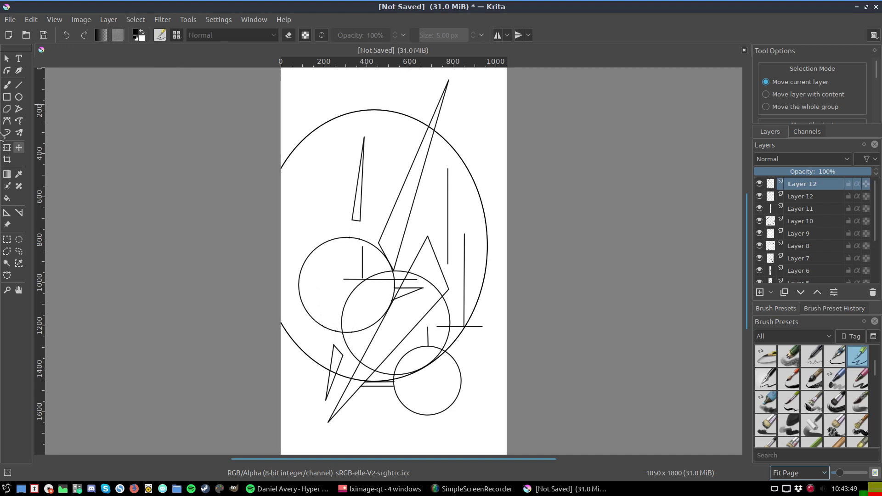
- Offset the pasted ellipse up and to the left to form a double ring
drag(315, 190, 307, 187)
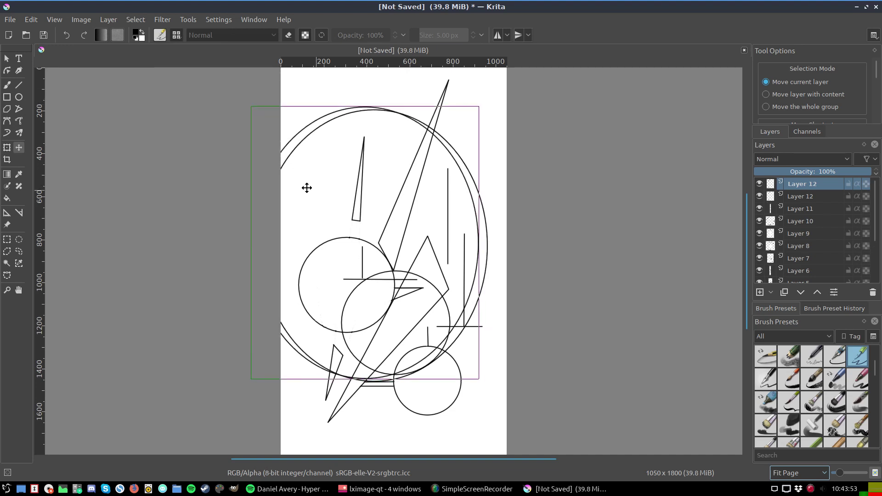
drag(306, 188, 304, 173)
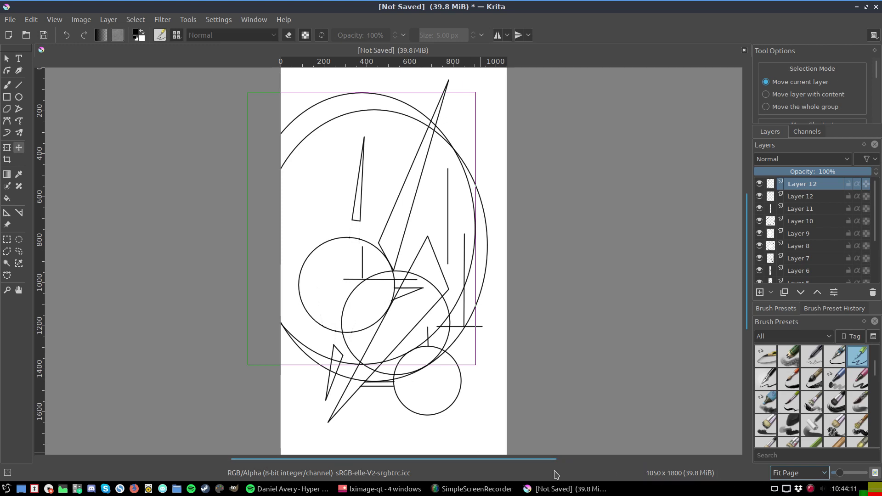
click(493, 490)
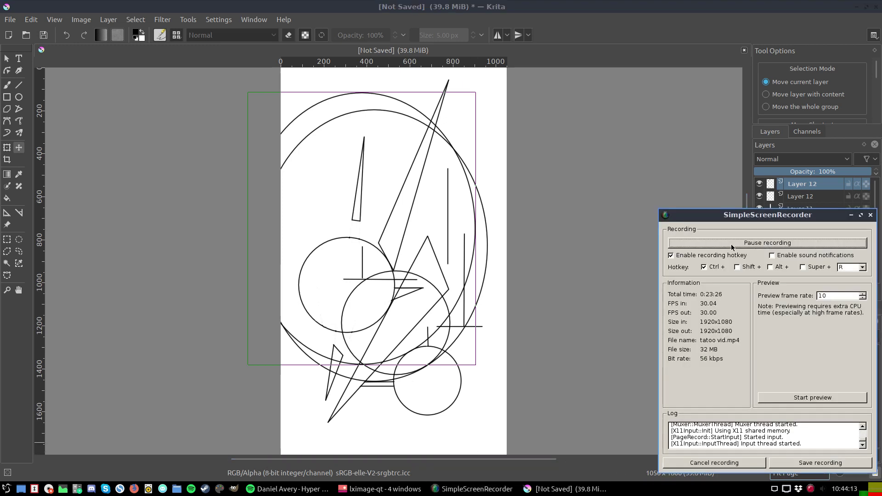
- Pause the screen recording and minimise the SimpleScreenRecorder window
click(732, 244)
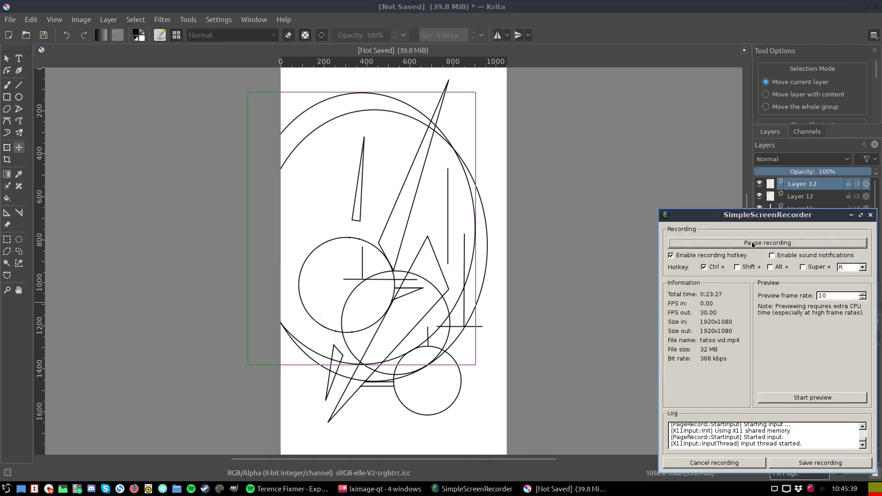
click(851, 215)
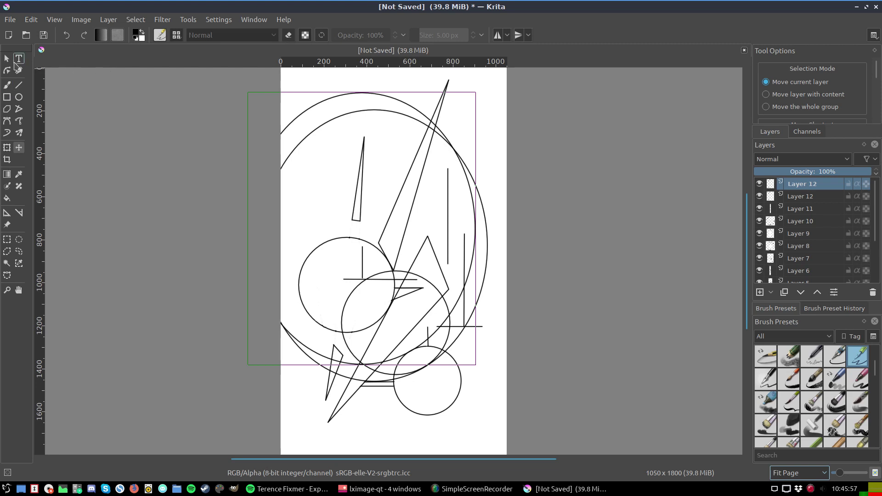
- Set up the Bristles-3 Large Smooth brush in eraser mode, undoing a stray test stroke
click(7, 85)
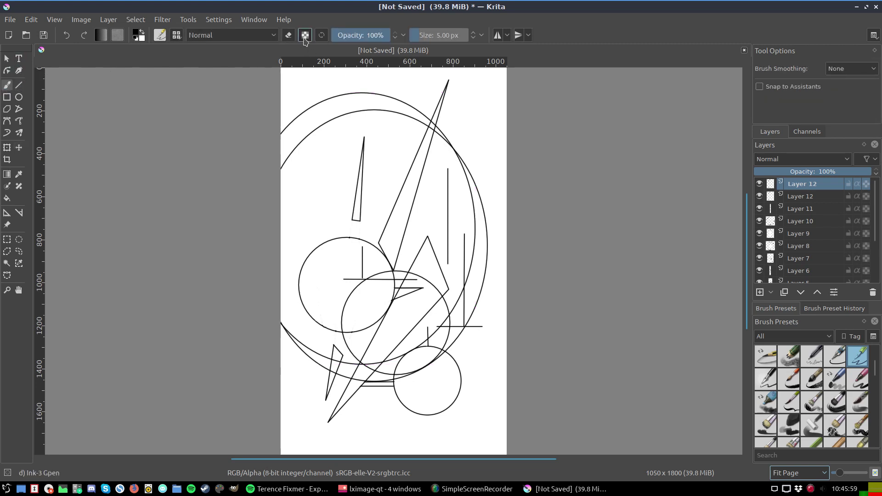
click(289, 35)
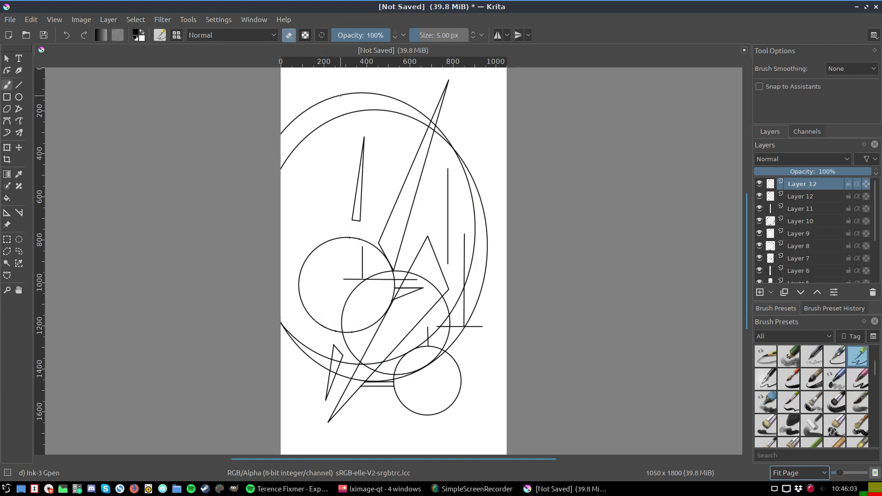
click(835, 401)
drag(312, 104, 342, 105)
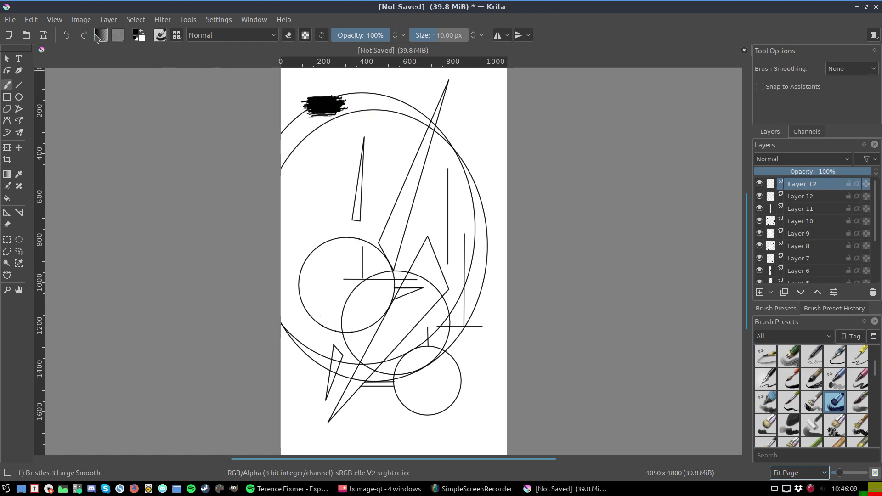
click(31, 19)
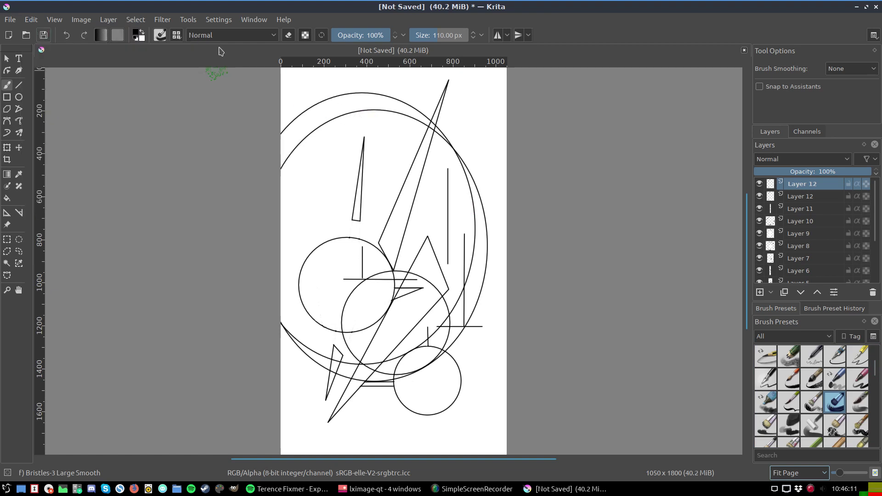
click(289, 35)
- Erase the upper-left arcs of both Layer 12 rings, leaving a right-side crescent
mouse_move(292, 104)
mouse_down()
mouse_move(321, 109)
mouse_move(345, 95)
mouse_move(285, 131)
mouse_up()
mouse_move(337, 100)
mouse_down()
mouse_move(335, 89)
mouse_move(360, 90)
mouse_move(414, 107)
mouse_move(319, 103)
mouse_move(335, 104)
mouse_up()
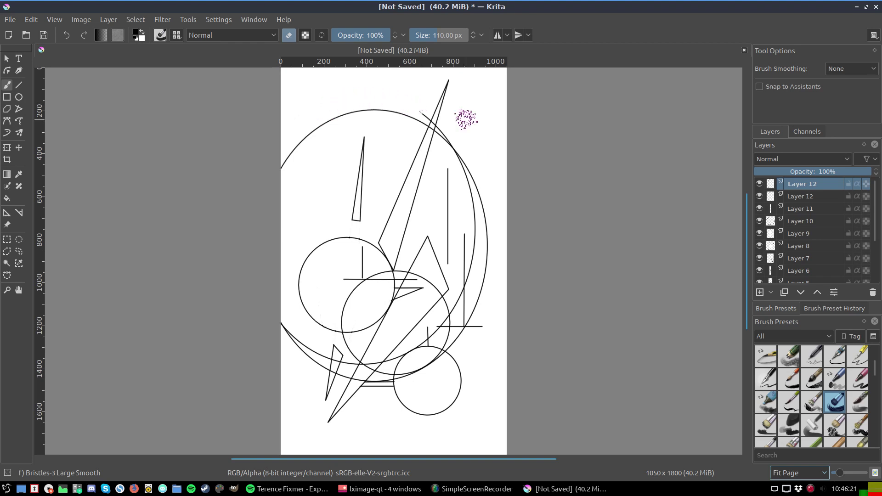
click(804, 198)
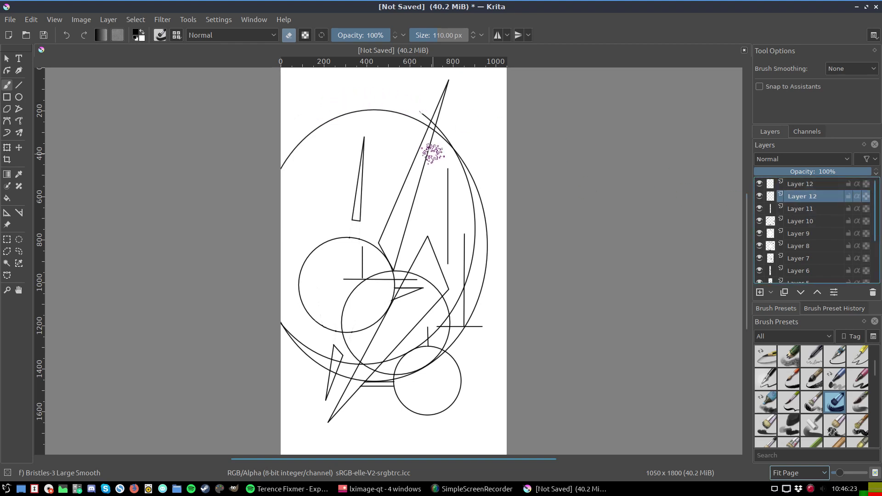
mouse_move(315, 122)
mouse_down()
mouse_move(292, 142)
mouse_move(288, 163)
mouse_move(329, 114)
mouse_move(354, 109)
mouse_move(420, 112)
mouse_move(449, 134)
mouse_up()
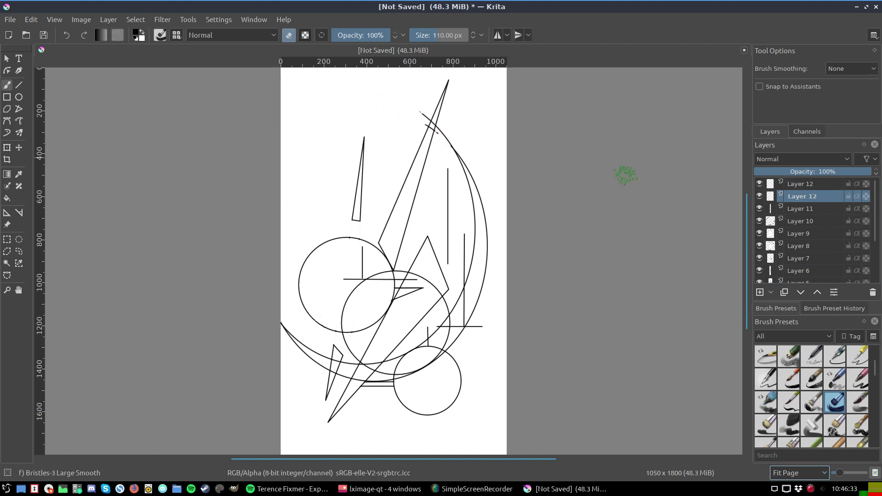
click(825, 184)
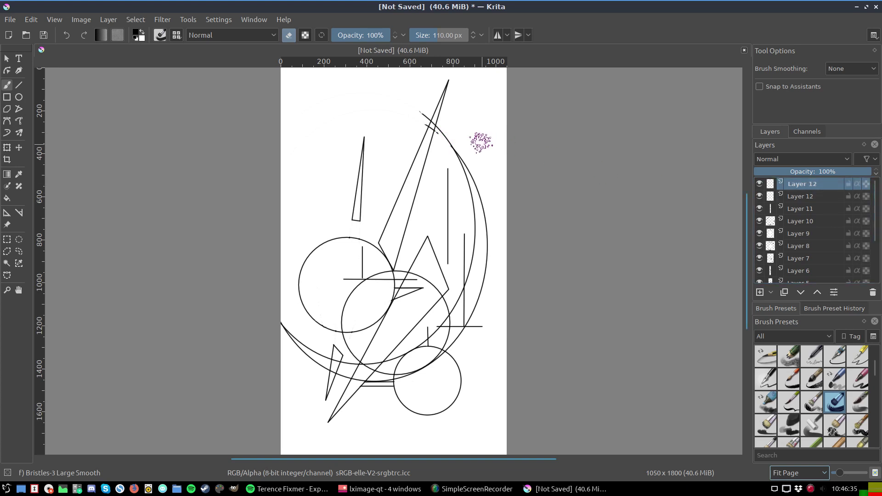
drag(447, 133, 449, 137)
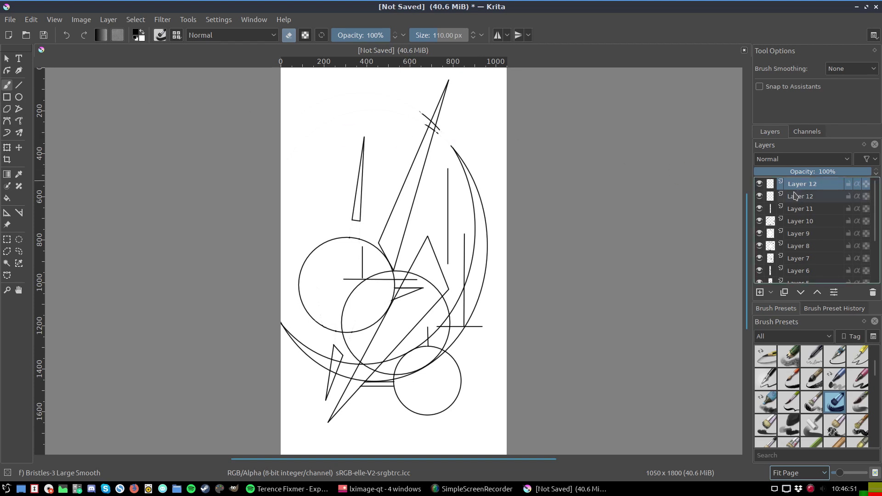
click(857, 356)
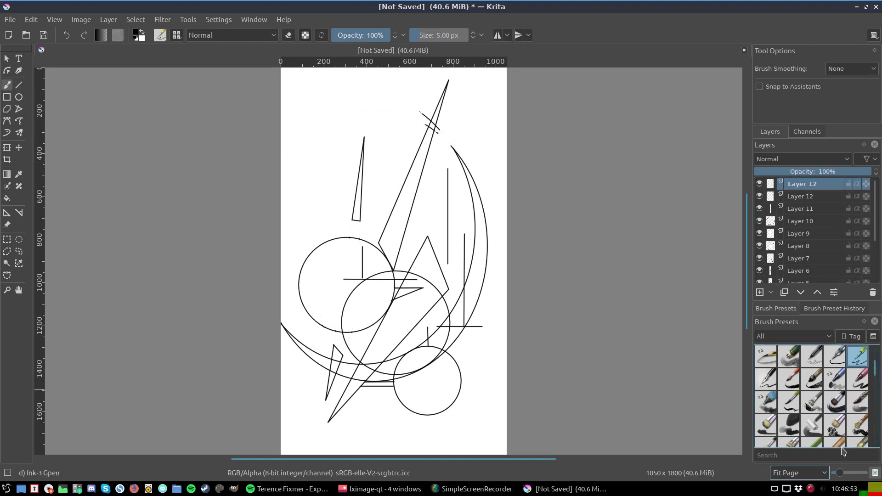
- Zoom in and scroll up to the tall narrow triangle near the top
click(822, 473)
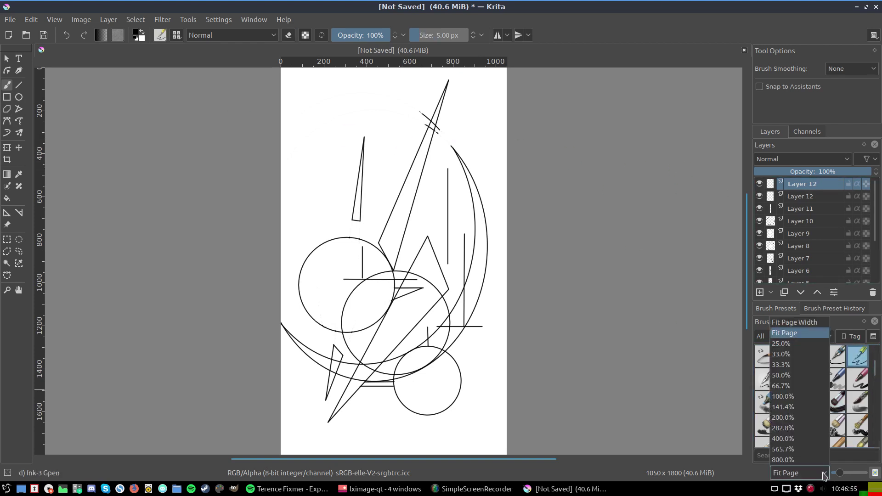
click(845, 478)
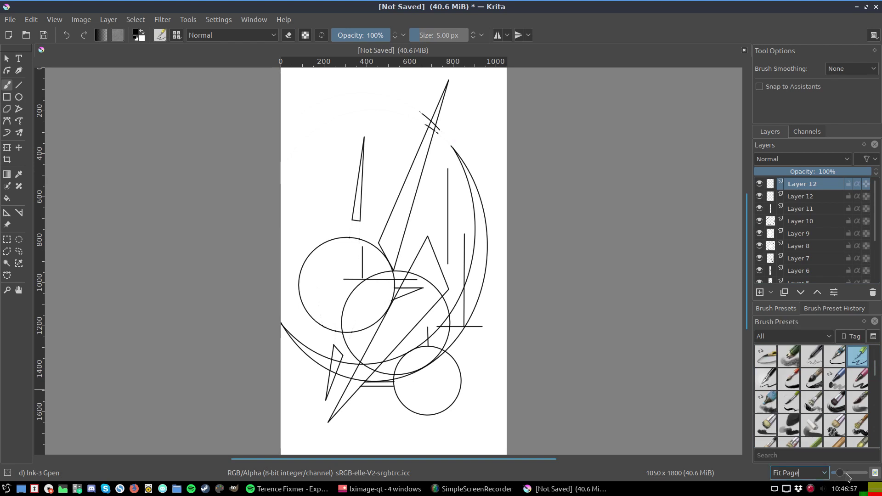
scroll(848, 477, up, 1)
scroll(848, 476, up, 1)
scroll(848, 477, up, 1)
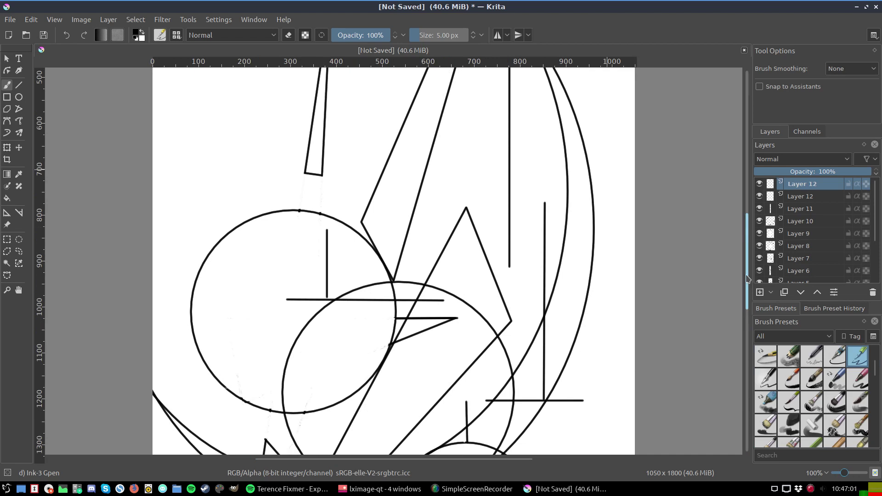
drag(747, 279, 748, 212)
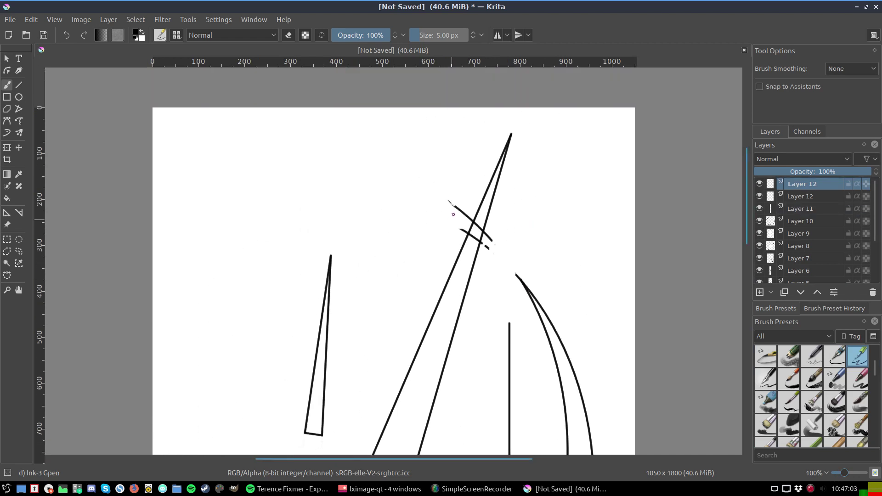
- Erase the stray arc dashes beside the spike on both Layer 12 layers
click(289, 35)
drag(450, 203, 465, 214)
drag(465, 215, 454, 208)
click(802, 196)
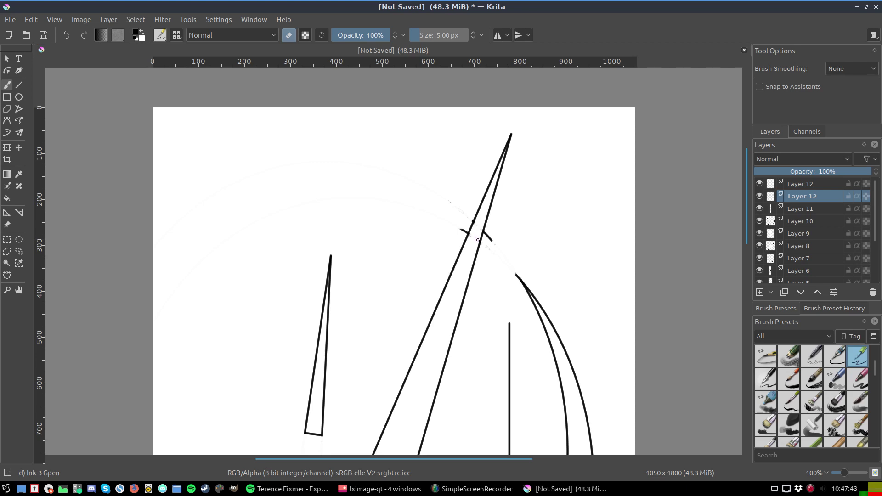
drag(467, 233, 464, 231)
key(Page_Up)
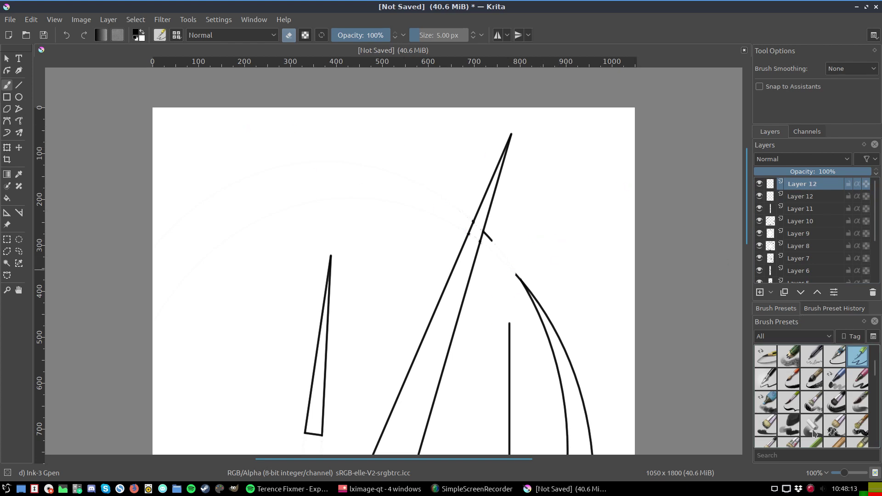
click(825, 473)
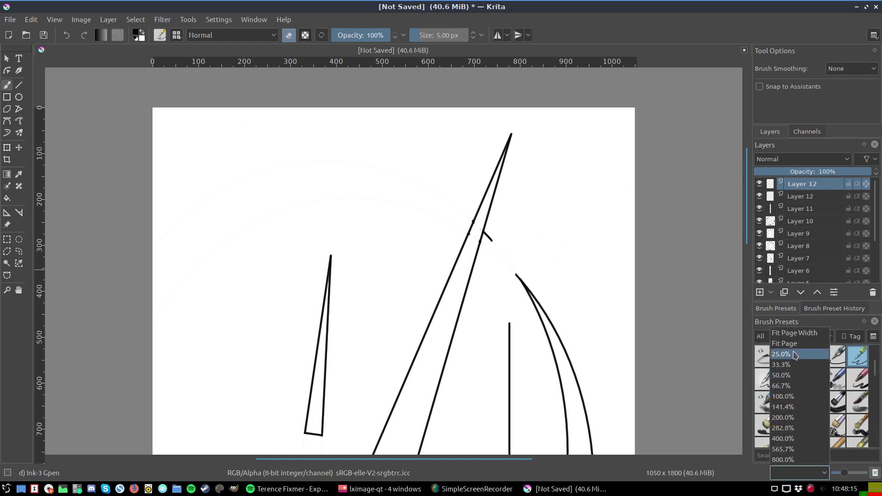
- Fit the page in view and fill the small spot beside the short line on Layer 7
click(794, 344)
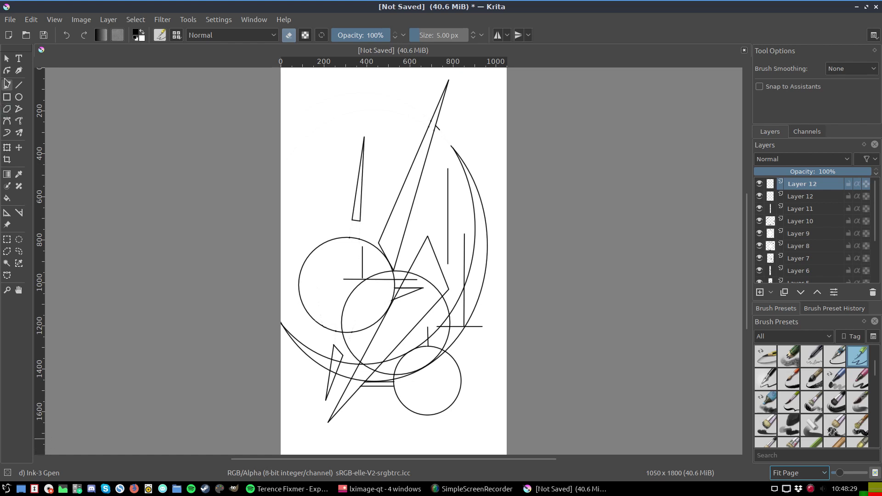
click(7, 198)
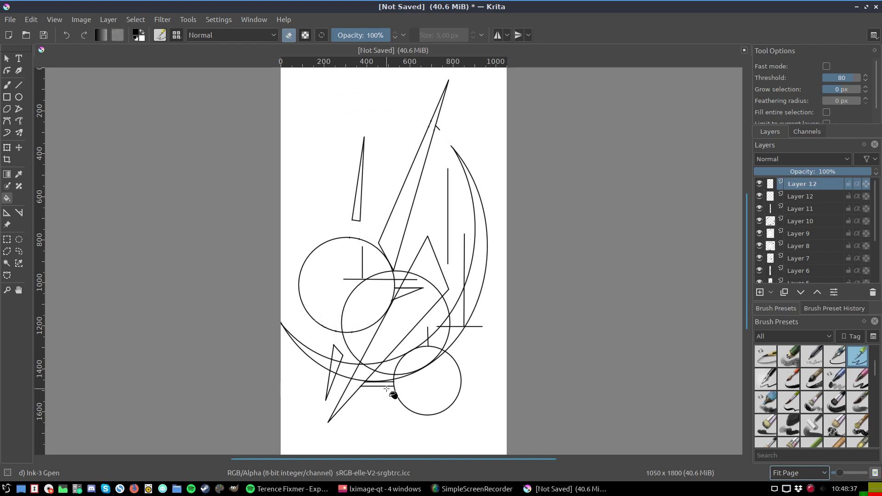
click(386, 389)
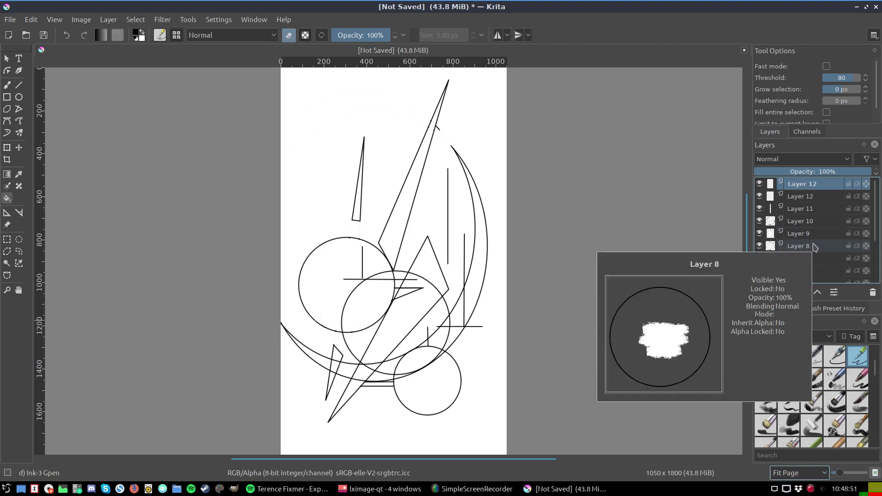
mouse_move(799, 257)
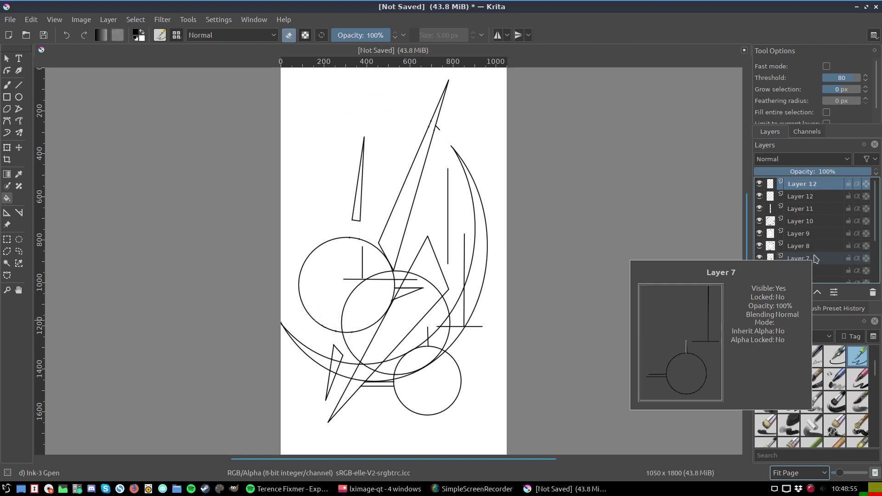
click(814, 259)
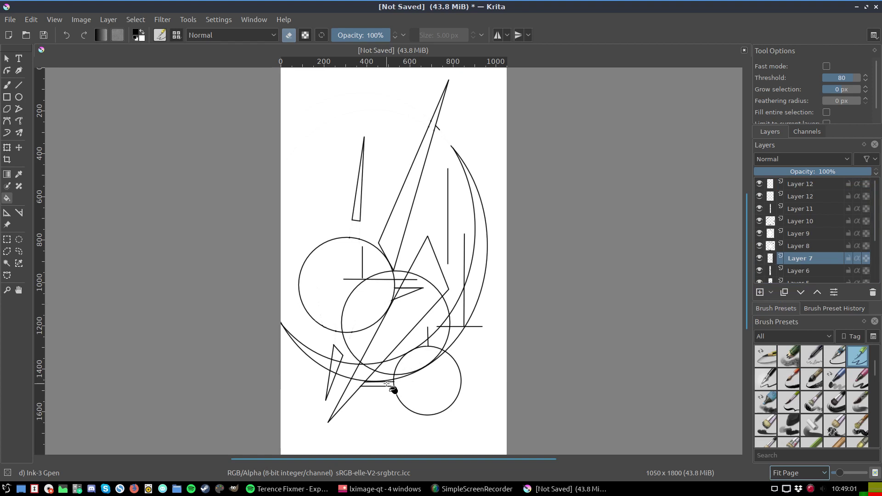
click(388, 383)
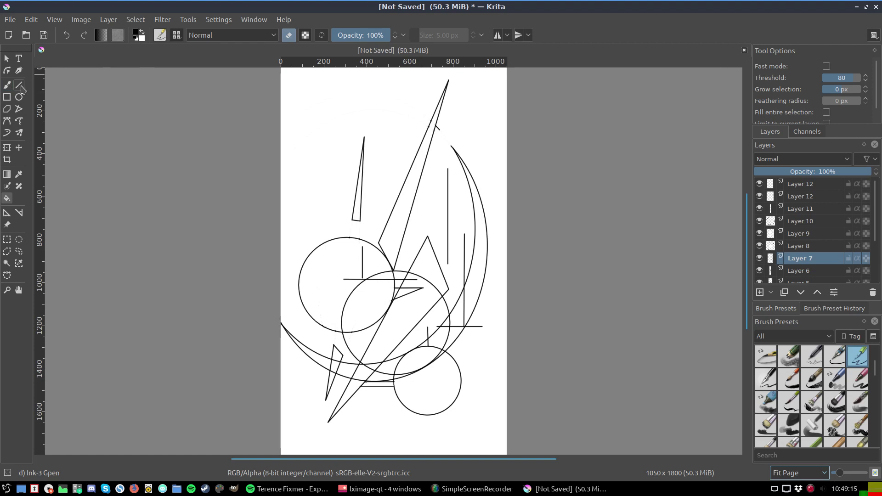
click(21, 88)
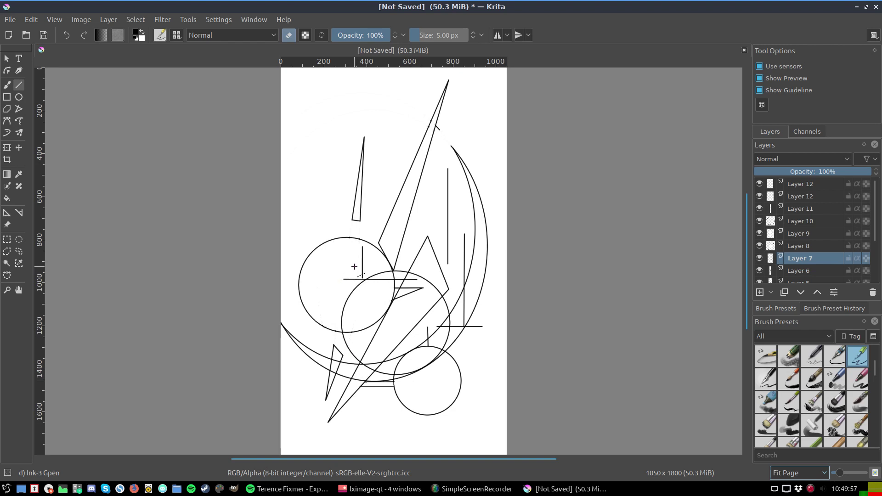
- Undo the trial vertical stroke through the upper circle and turn the line tool's eraser mode off
drag(353, 261, 353, 364)
drag(353, 364, 354, 364)
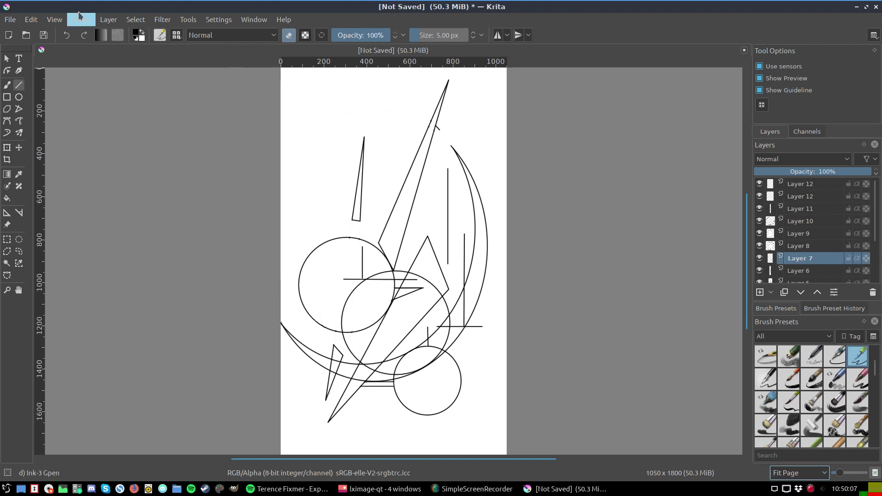
click(30, 19)
click(34, 31)
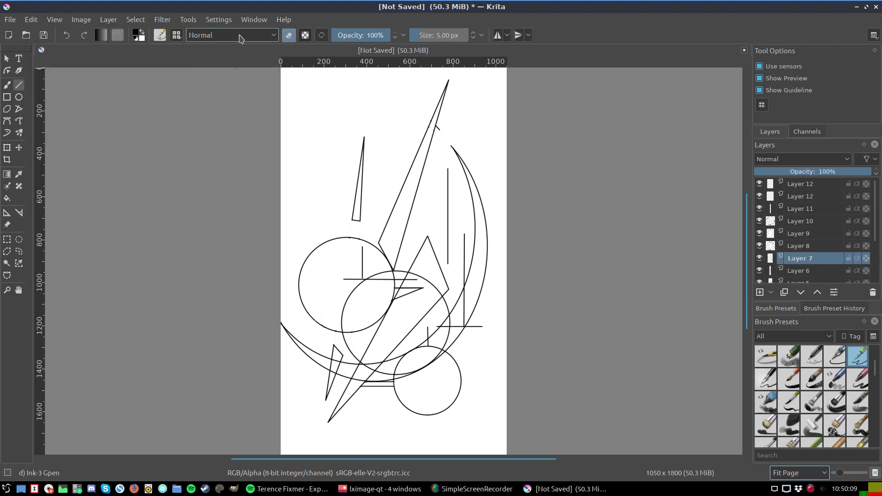
click(289, 35)
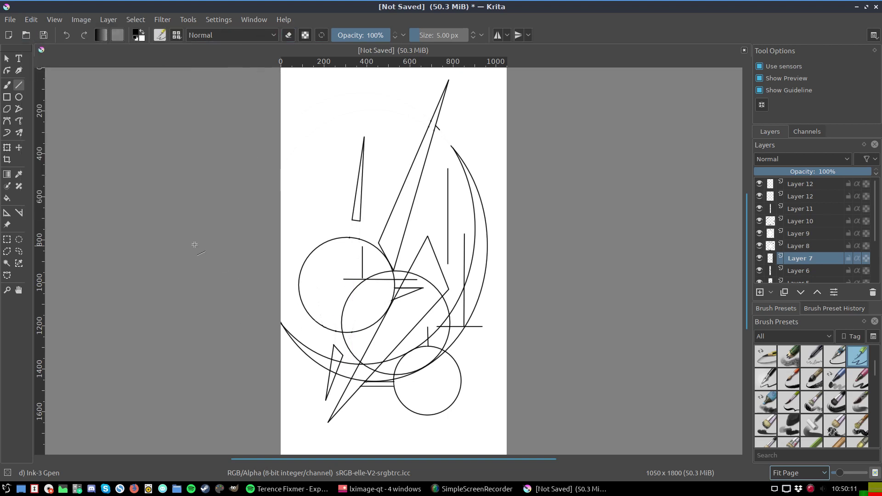
- Black-fill the sliver left of the lower circle, the triangle above it, and the upper-circle wedge
click(7, 198)
click(377, 384)
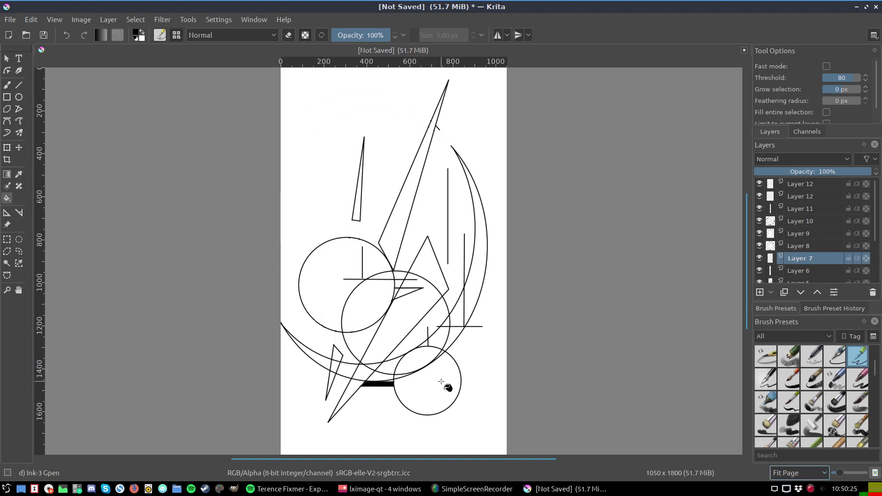
click(424, 343)
click(396, 291)
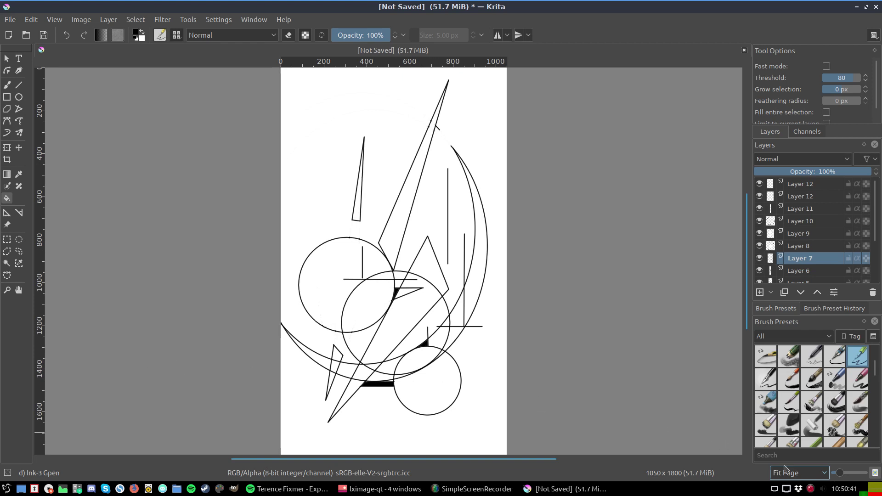
- Try 33.3% zoom, return to Fit Page, and get the Line tool ready
click(823, 474)
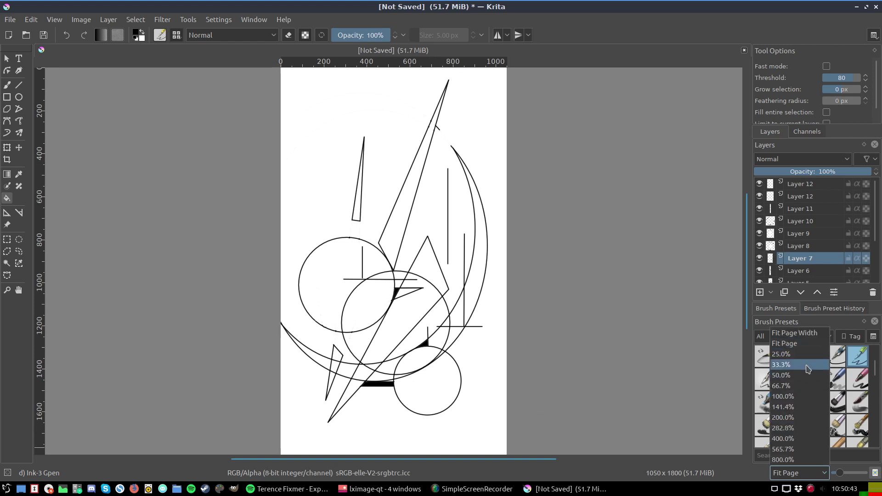
click(808, 368)
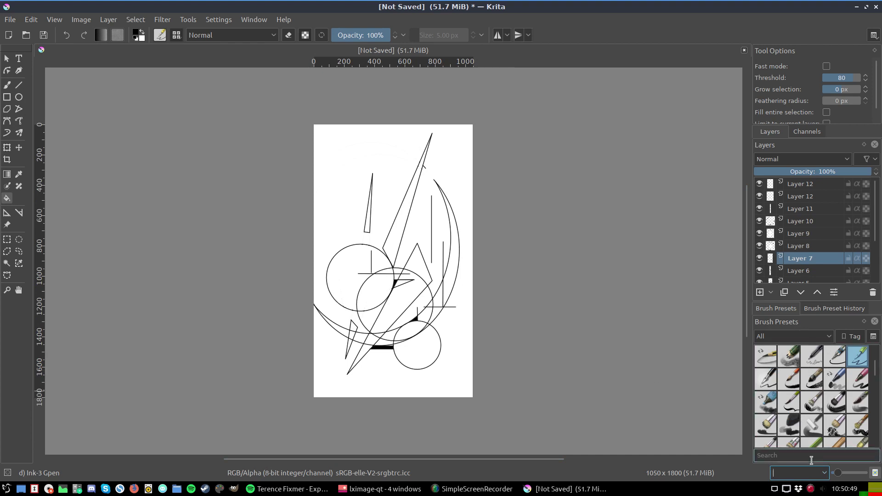
click(824, 475)
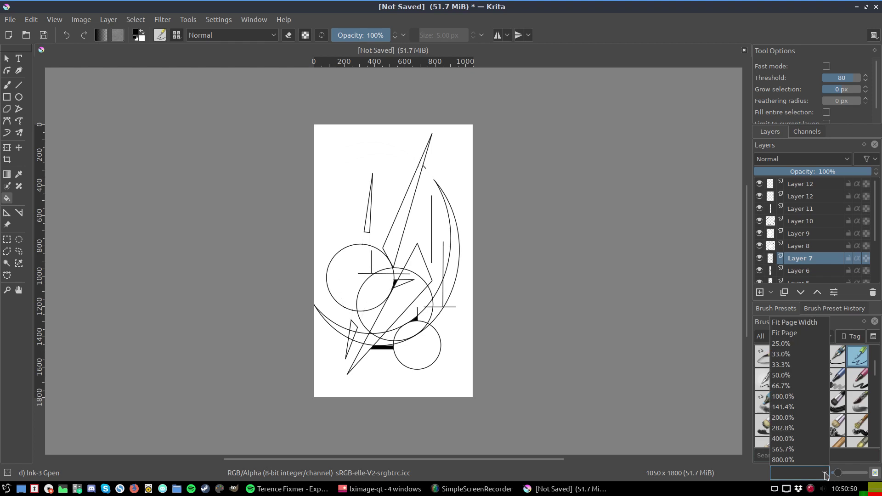
click(801, 333)
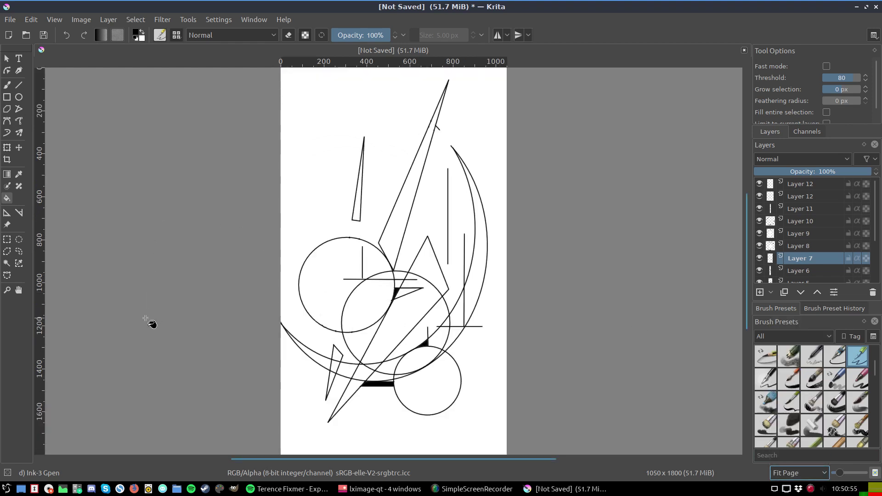
click(19, 86)
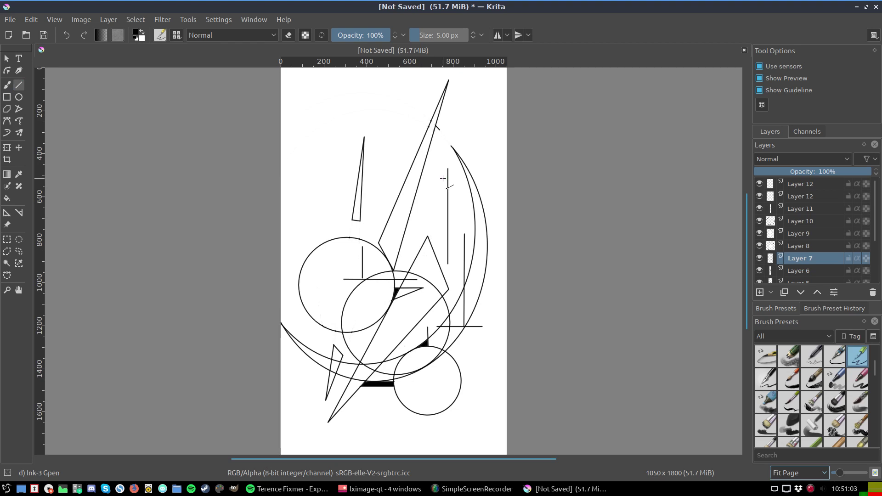
- Draw a long upper-right vertical line with a short angled stroke at its top, then enable eraser mode
mouse_move(443, 178)
mouse_down()
mouse_move(442, 351)
mouse_move(441, 327)
mouse_up()
drag(441, 326, 442, 326)
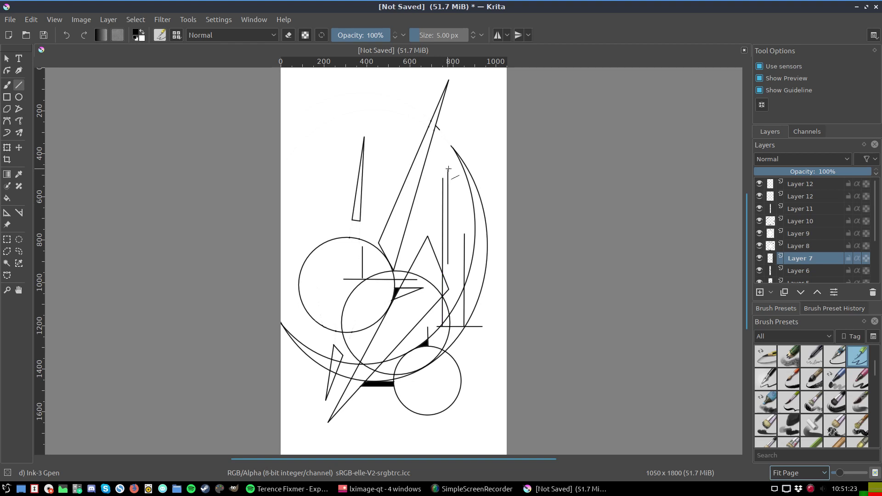
drag(447, 169, 443, 194)
click(289, 35)
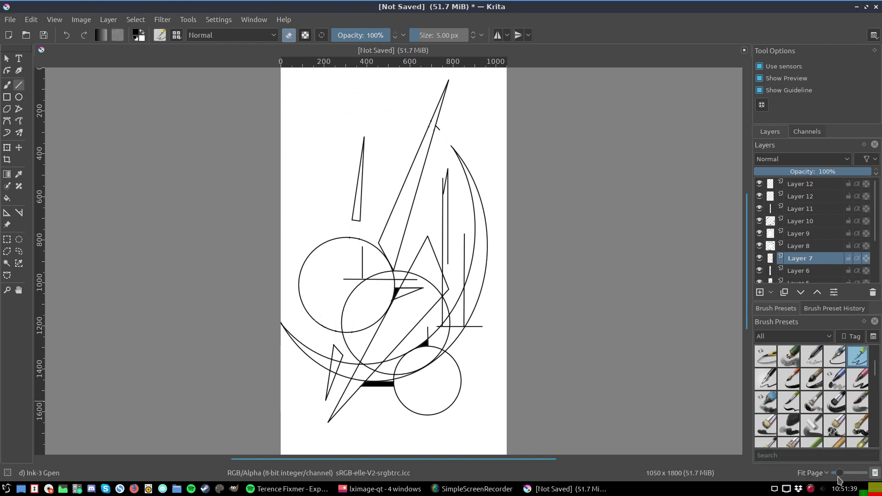
- Zoom in and erase the vertical line's tip above the angled stroke with the Freehand Brush
drag(838, 480, 846, 476)
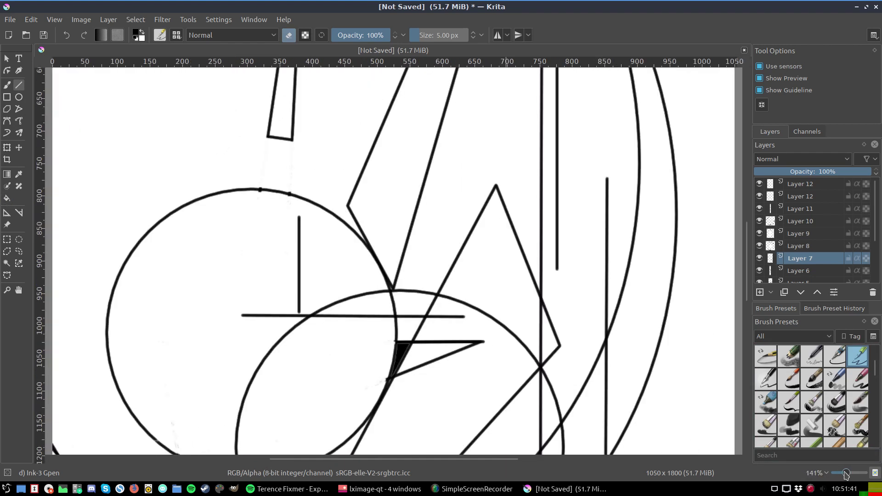
scroll(747, 256, up, 2)
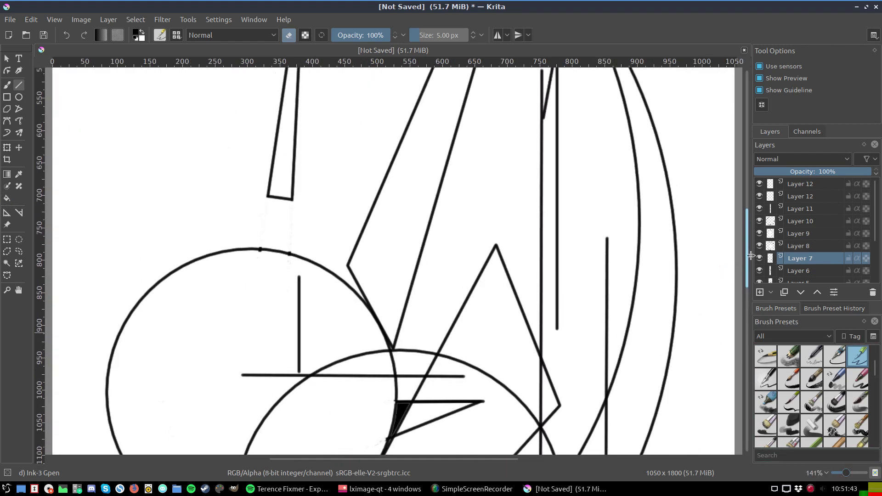
scroll(750, 256, up, 4)
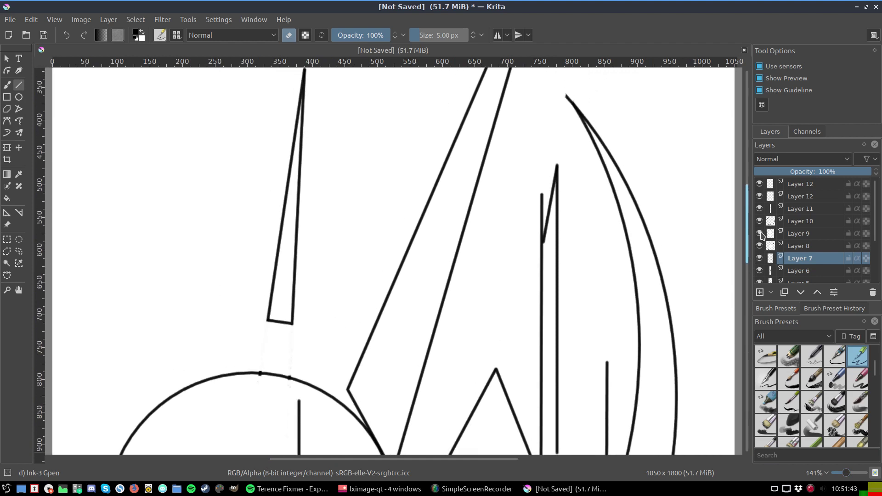
click(541, 194)
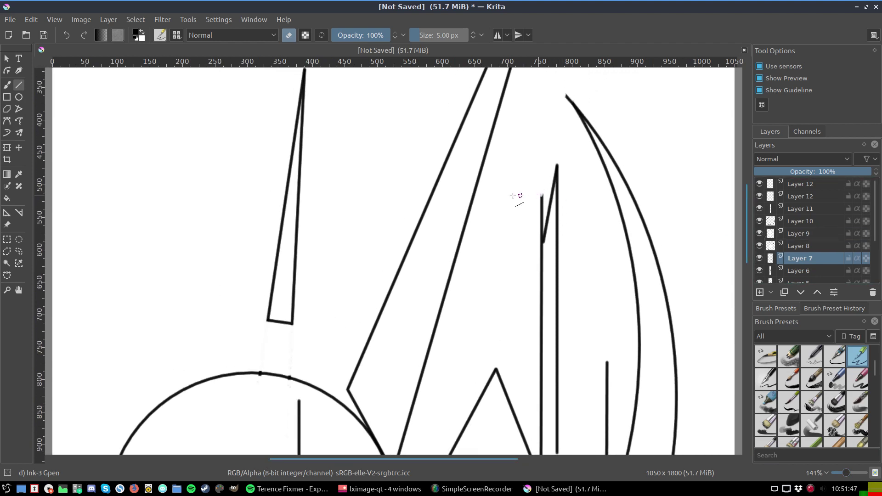
click(7, 85)
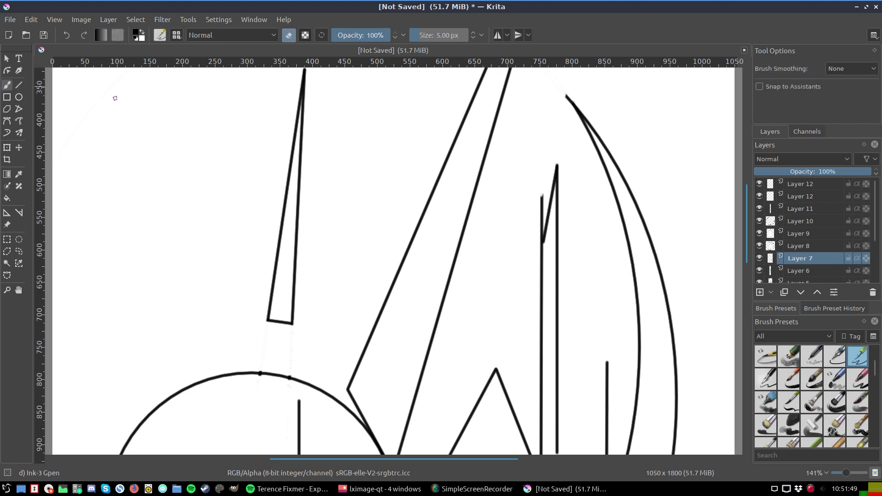
drag(541, 198, 542, 231)
drag(542, 231, 539, 239)
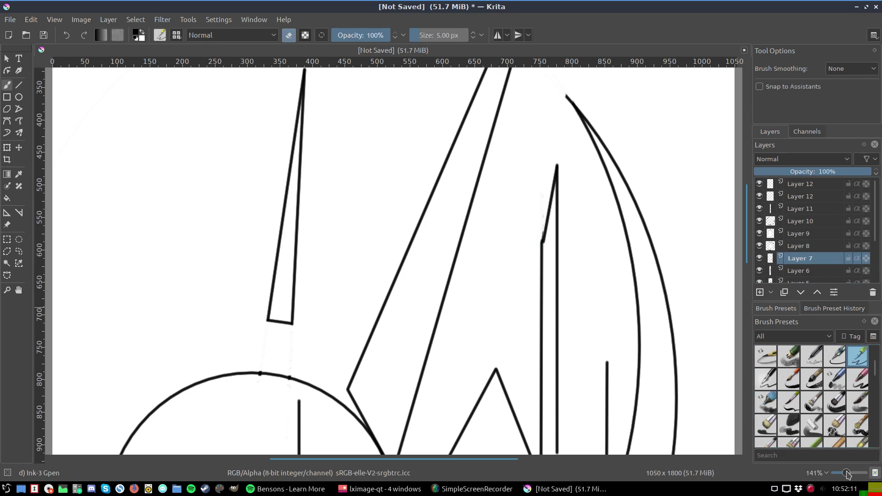
- Zoom back out so the whole page fits in view
drag(847, 474, 851, 476)
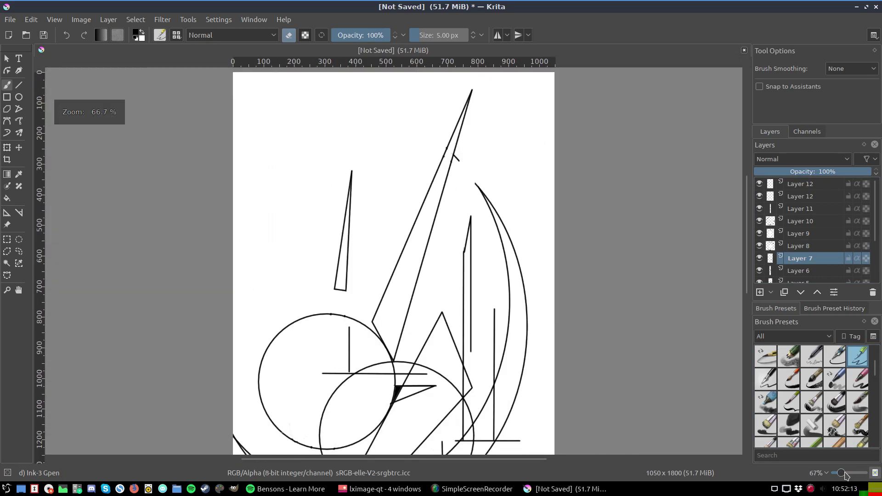
scroll(846, 475, down, 1)
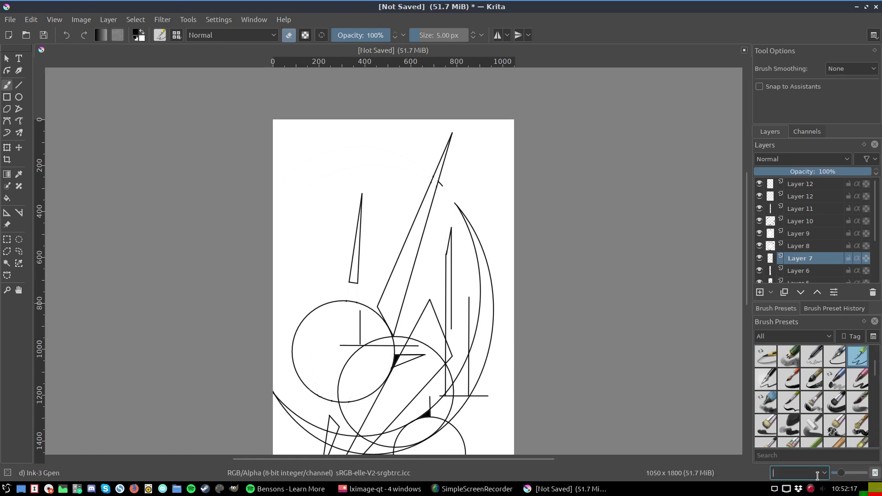
click(824, 473)
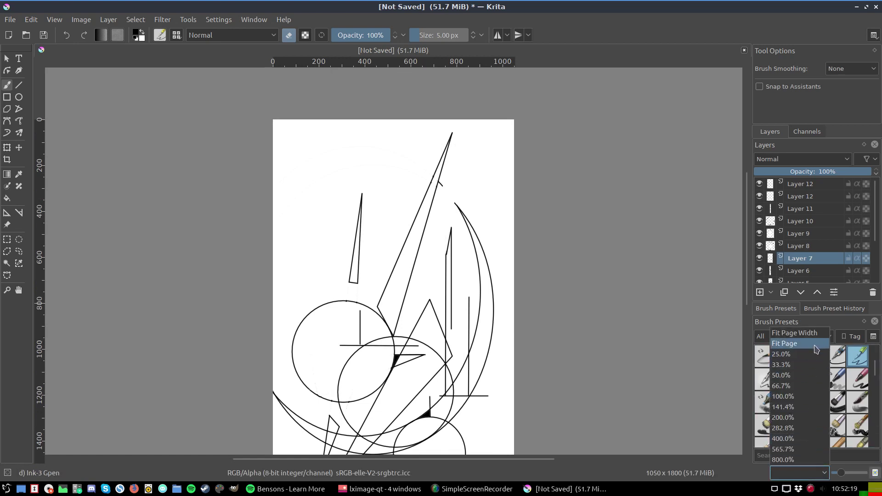
click(784, 344)
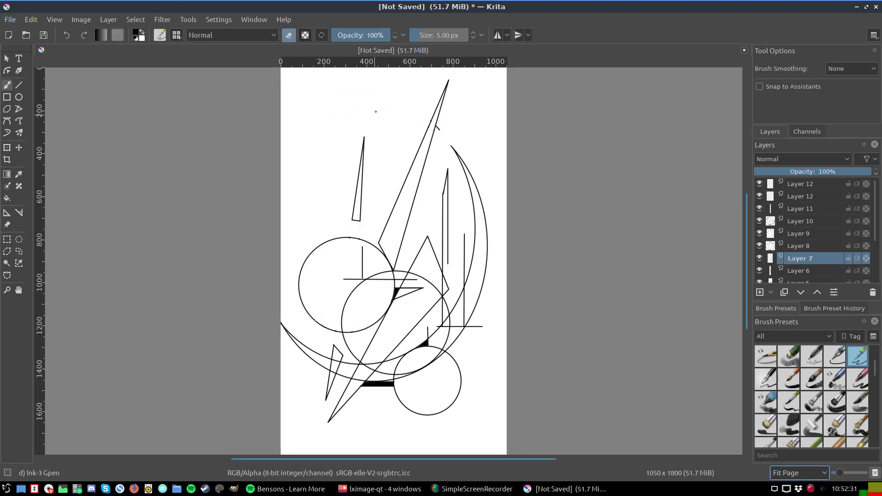
- Black-fill a small central region and the small triangle right of the middle circle
click(19, 85)
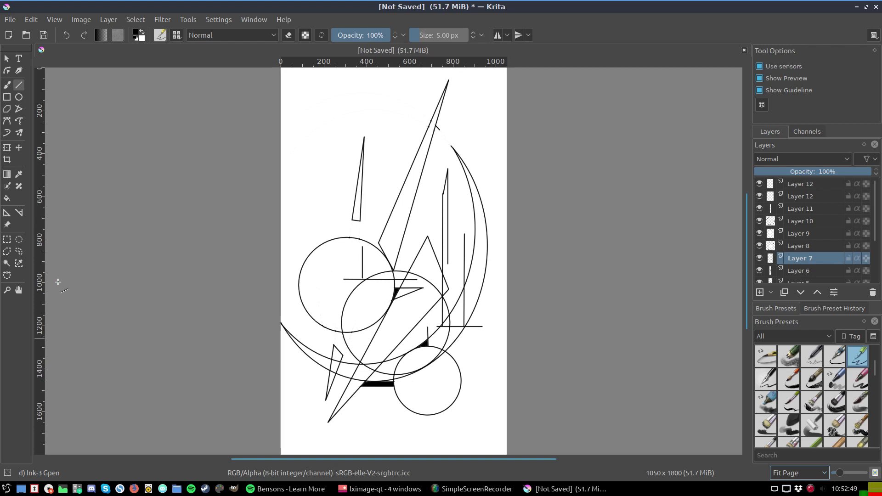
click(7, 198)
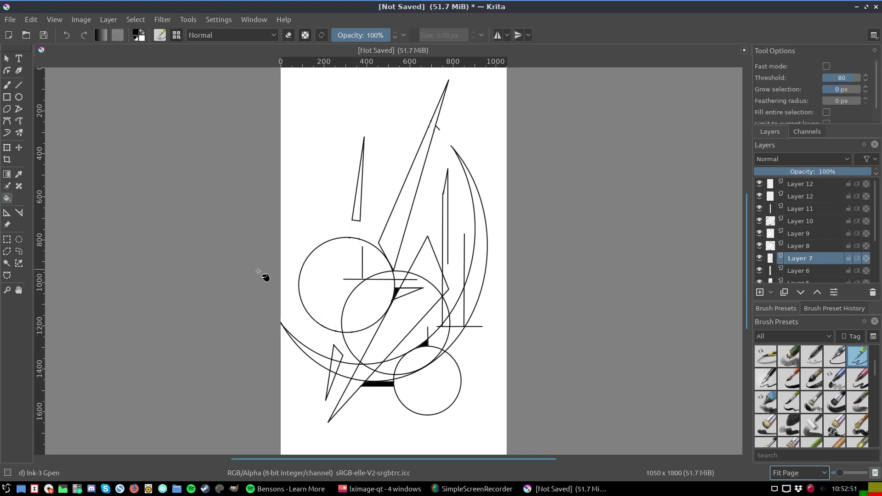
click(401, 275)
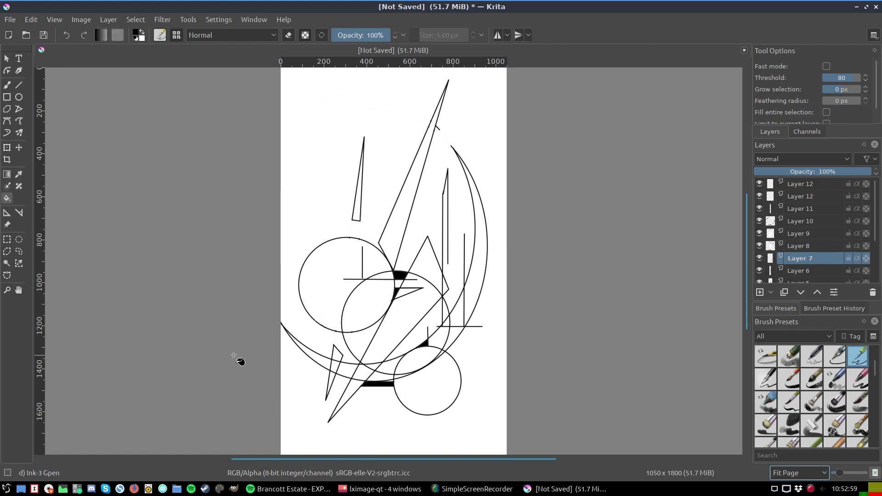
click(444, 287)
click(19, 97)
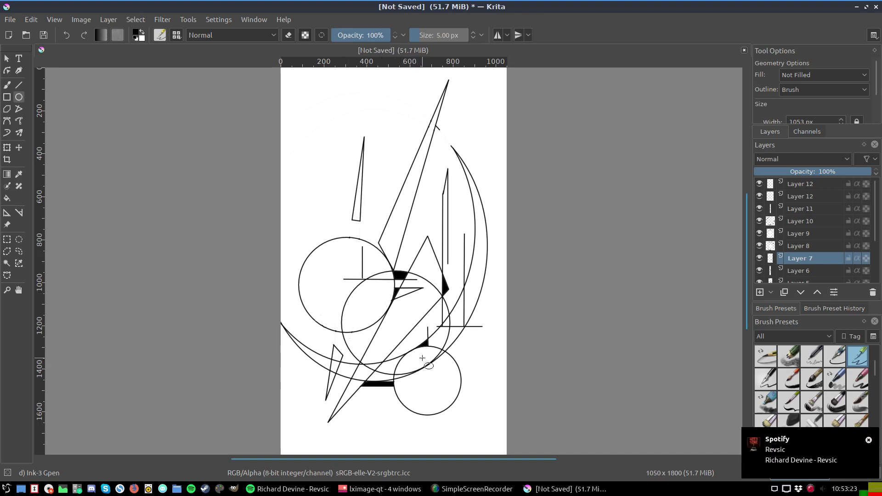
- Create a new paint layer and draw a large circle enclosing the central circles
click(109, 19)
mouse_move(169, 71)
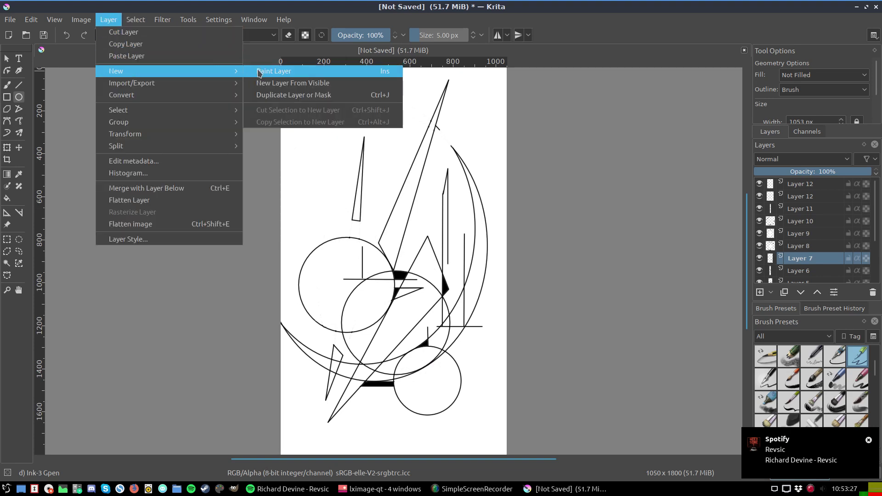
click(256, 71)
mouse_move(331, 220)
mouse_down()
mouse_move(438, 354)
mouse_move(501, 391)
mouse_up()
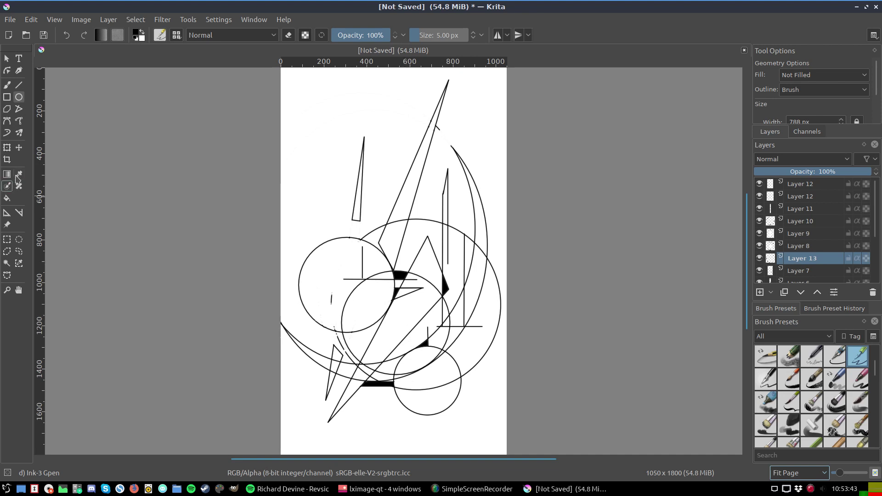
- Move the Layer 13 circle up and left, nudging it into its final position
click(19, 148)
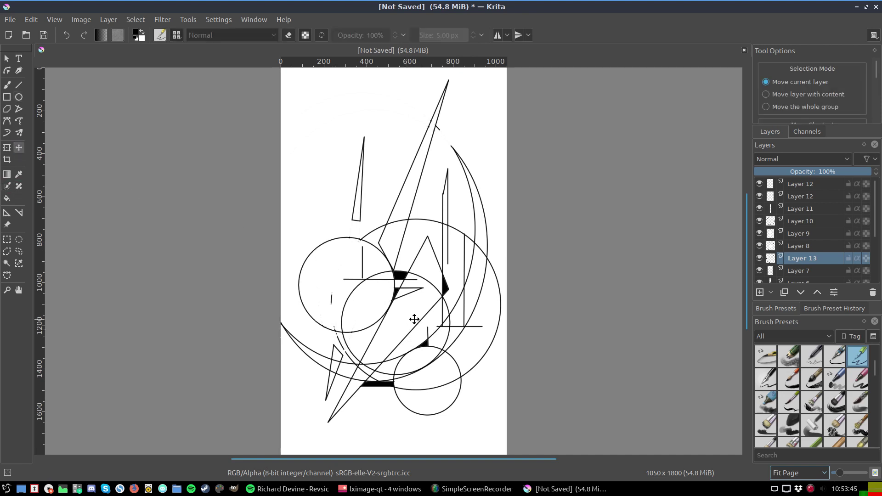
drag(413, 315, 379, 304)
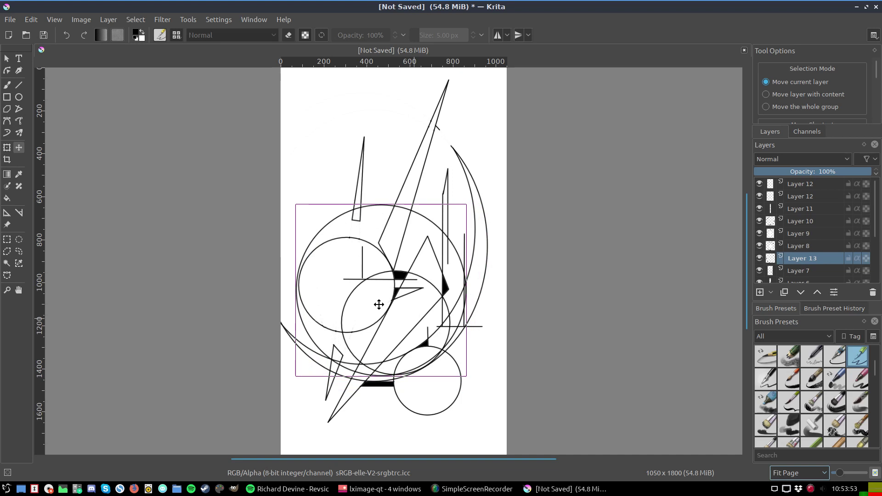
drag(379, 305, 379, 306)
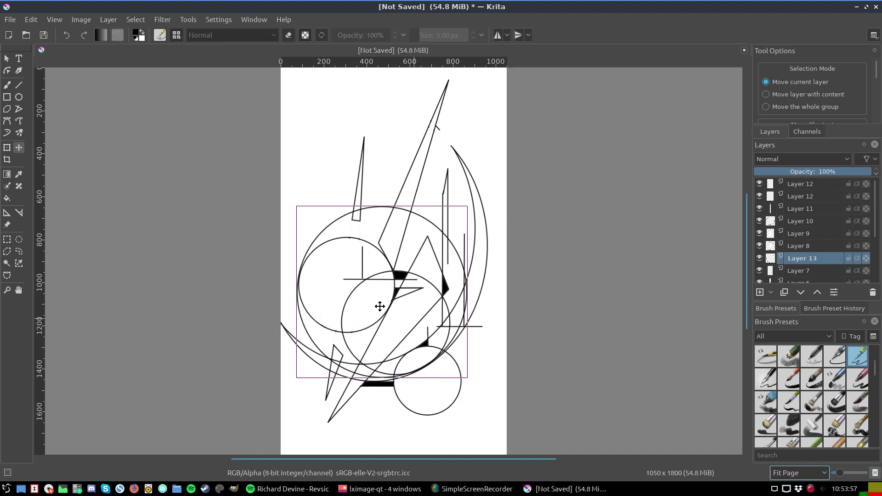
drag(380, 306, 379, 309)
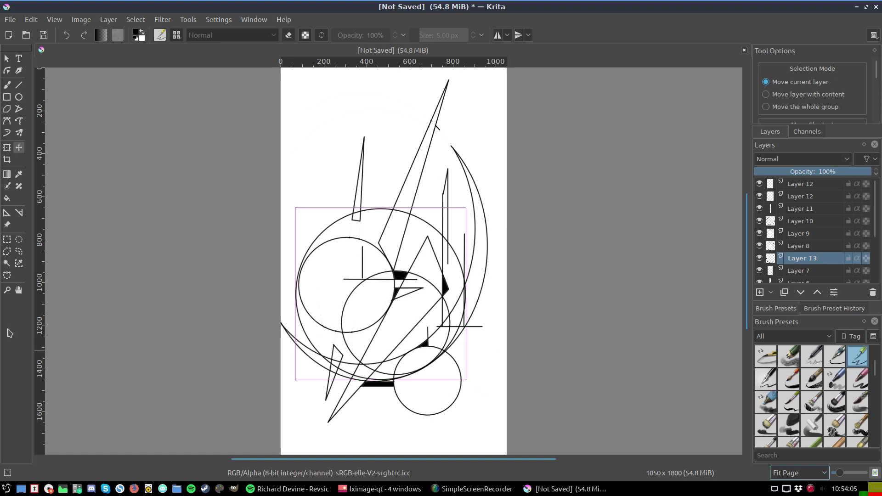
click(19, 85)
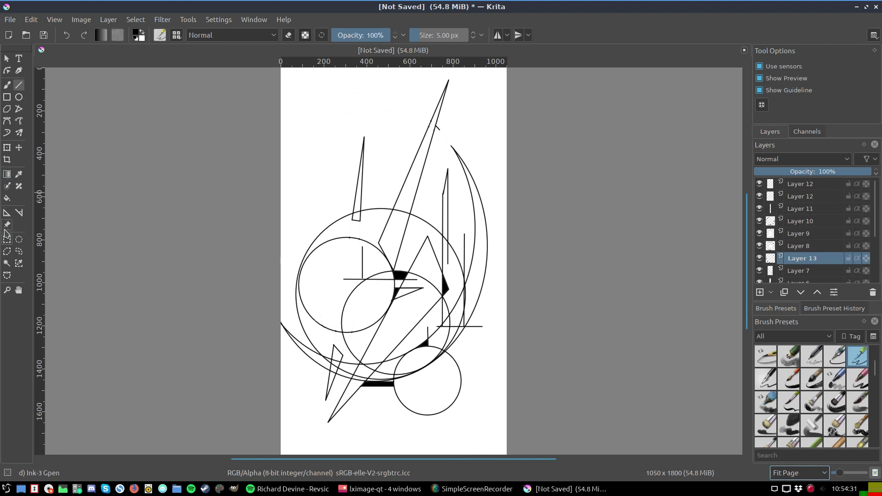
- Black-fill the narrow region right of the middle circle and the sliver below the line
click(7, 198)
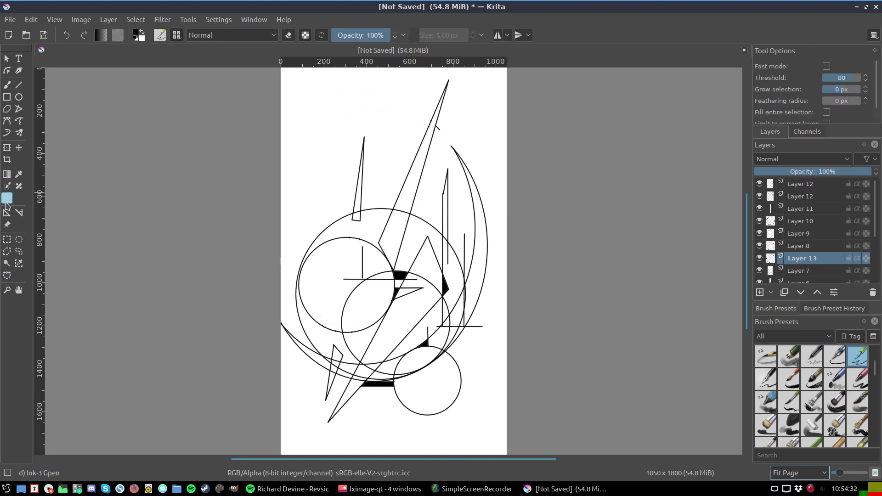
click(455, 314)
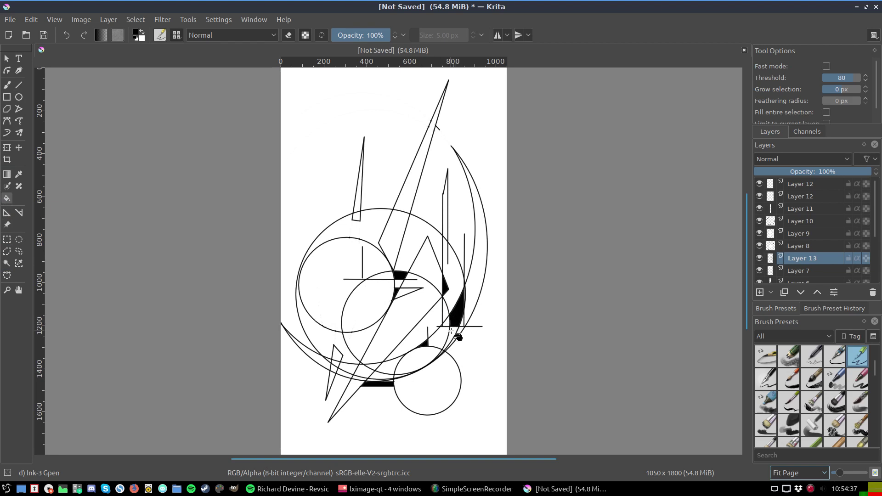
click(451, 332)
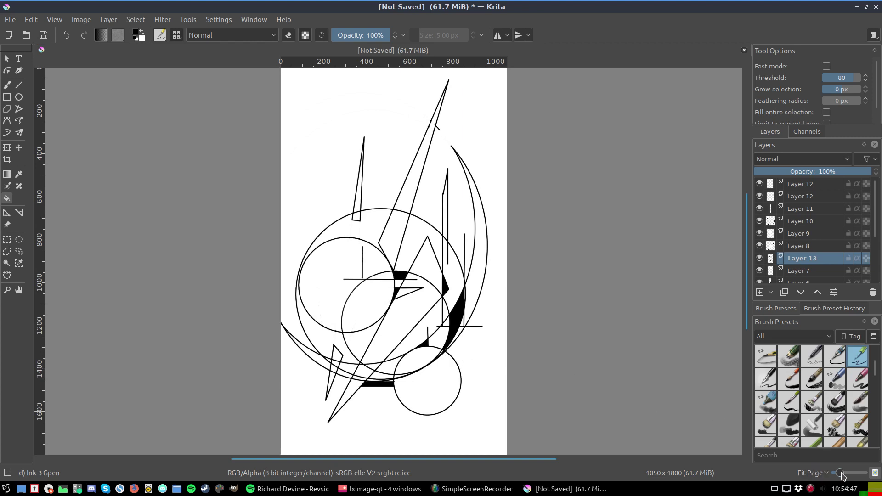
- Zoom to 100% and black-fill the thin crescent sliver between the converging lower arcs
drag(839, 473, 844, 473)
scroll(500, 347, down, 2)
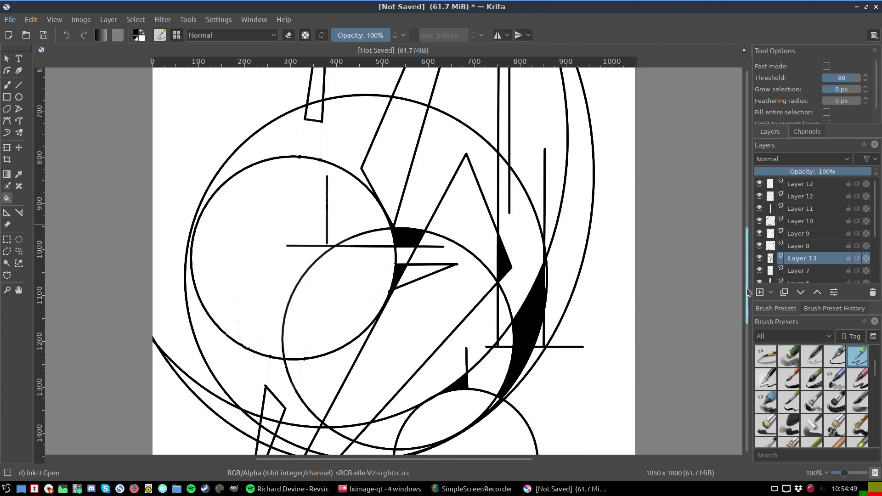
scroll(500, 347, down, 3)
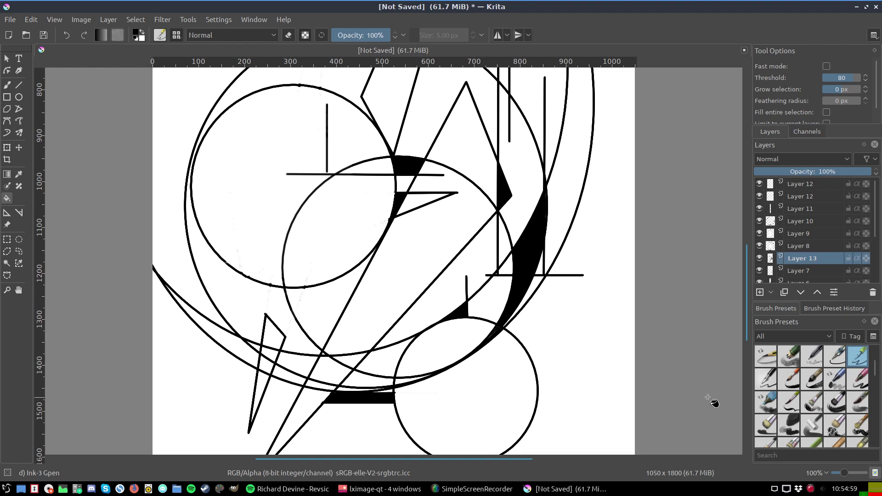
mouse_move(747, 309)
mouse_down()
mouse_move(749, 329)
mouse_move(765, 284)
mouse_move(764, 314)
mouse_up()
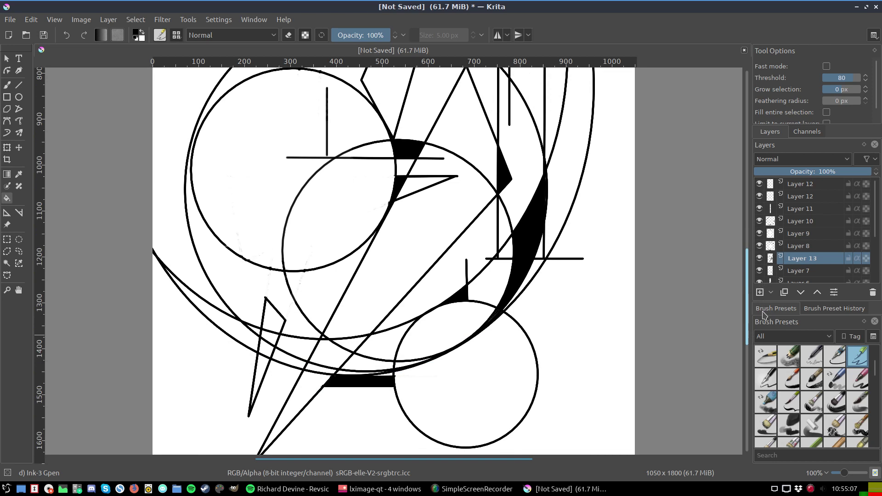
click(391, 366)
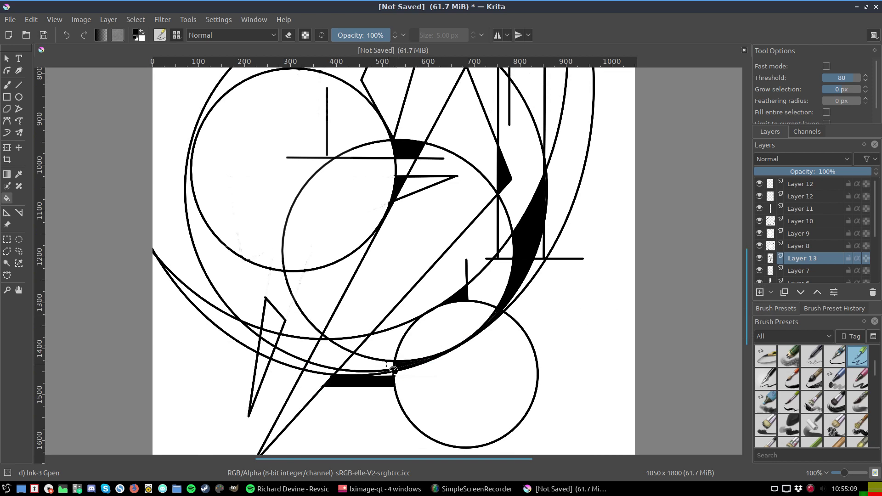
mouse_move(386, 363)
mouse_down()
mouse_move(288, 346)
mouse_move(246, 324)
mouse_up()
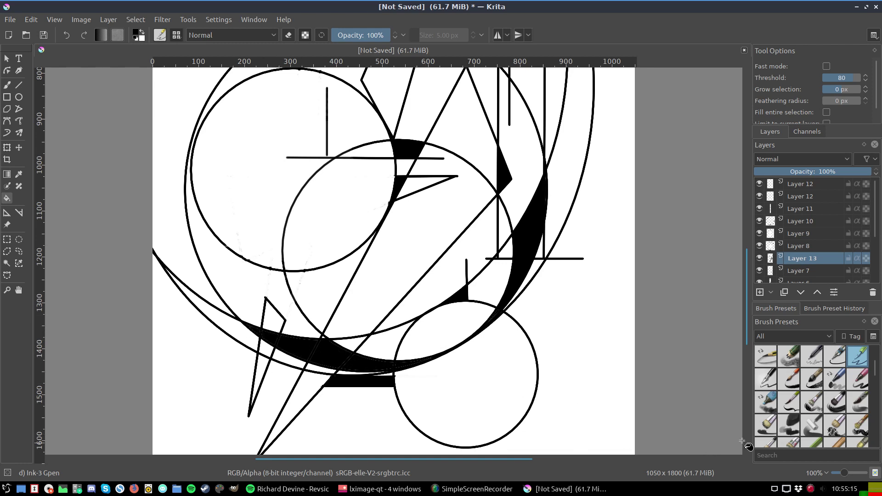
scroll(843, 473, down, 1)
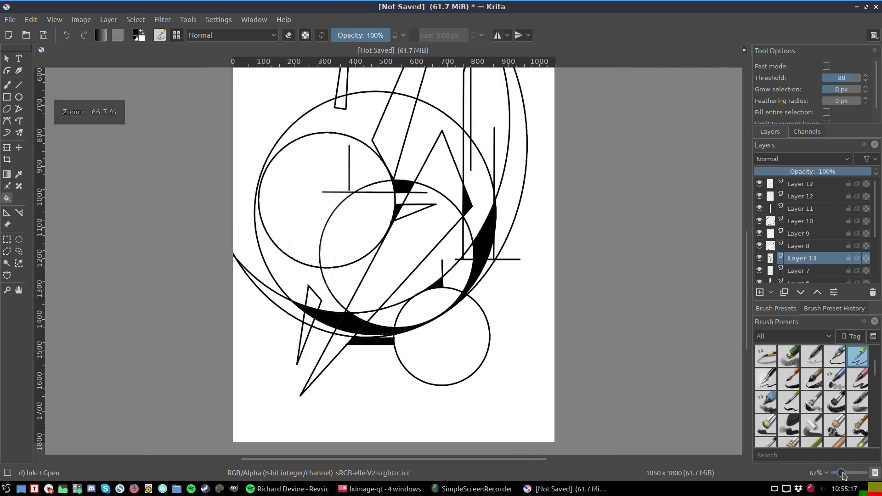
scroll(843, 473, down, 1)
scroll(840, 474, down, 1)
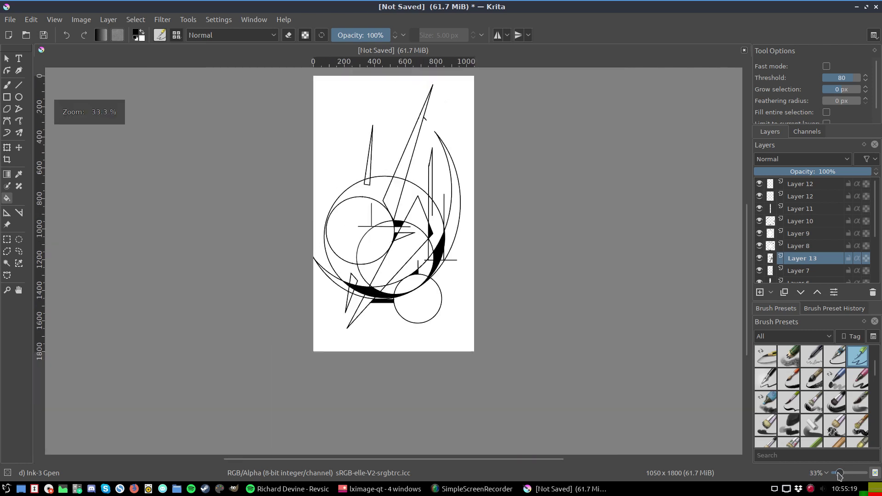
scroll(838, 476, down, 1)
scroll(838, 476, down, 1)
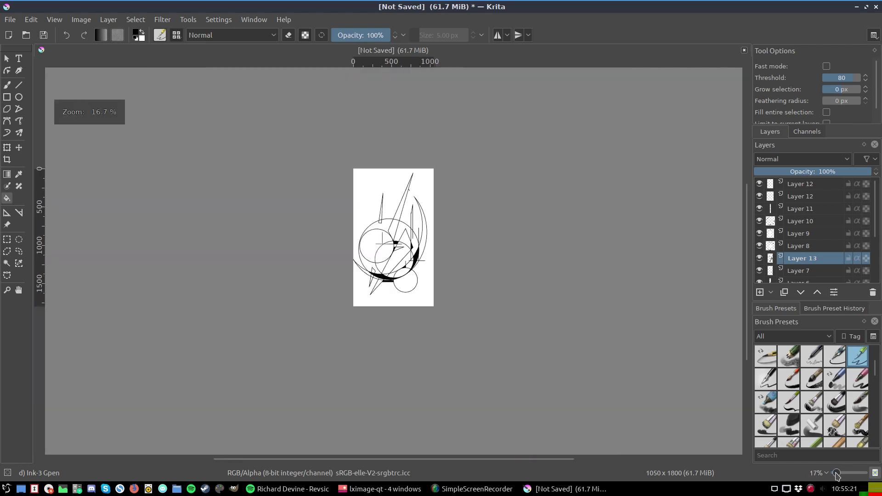
scroll(837, 475, up, 1)
scroll(839, 477, up, 1)
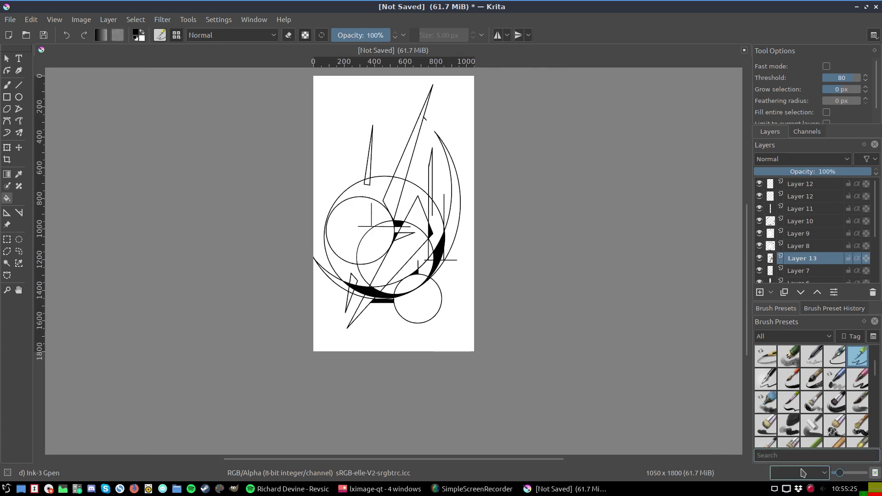
click(825, 473)
click(797, 344)
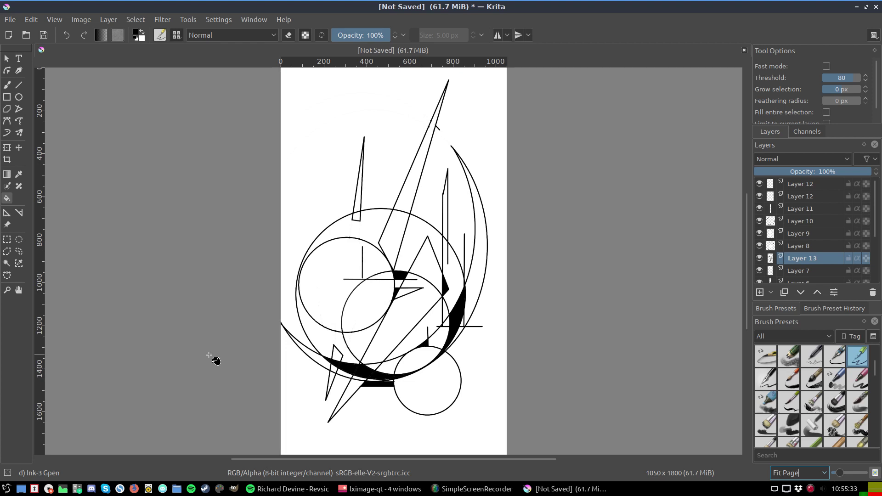
- Draw a short vertical line near the centre and black-fill the small triangle it forms beside it
click(18, 85)
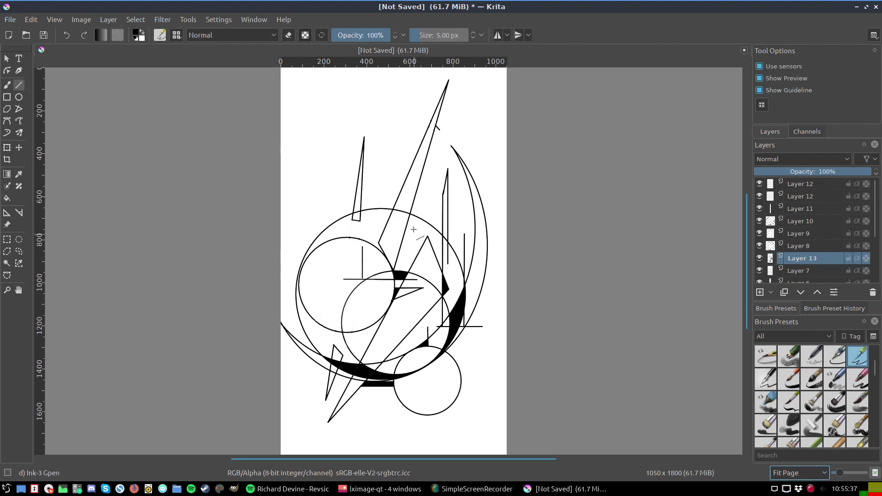
drag(413, 229, 412, 317)
click(7, 198)
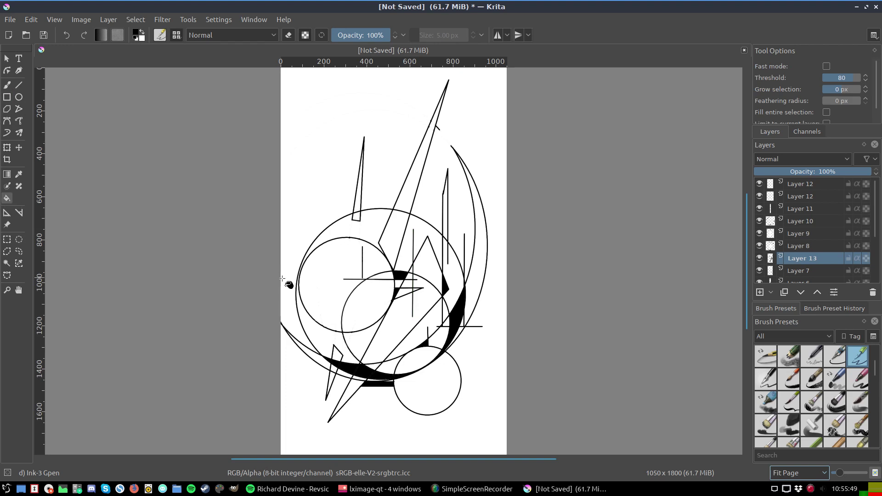
click(415, 289)
- Add a new layer and draw a small ellipse-tool circle inside the lower circle
click(19, 97)
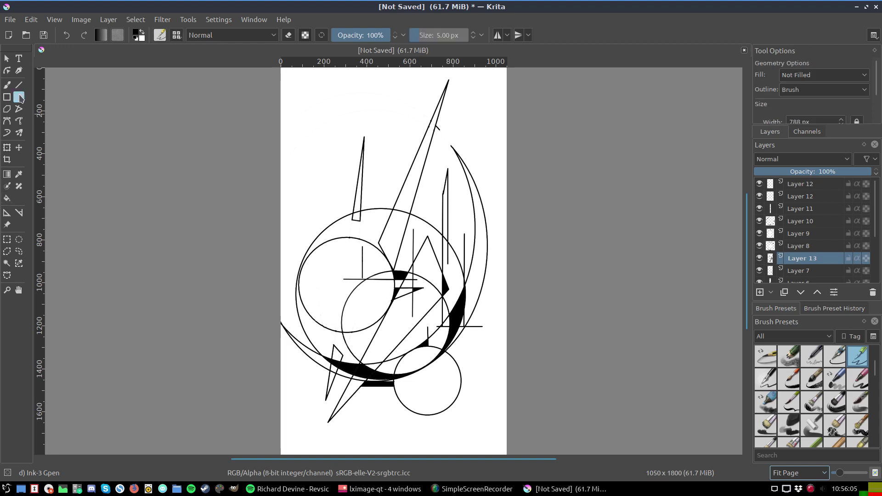
click(109, 19)
click(275, 71)
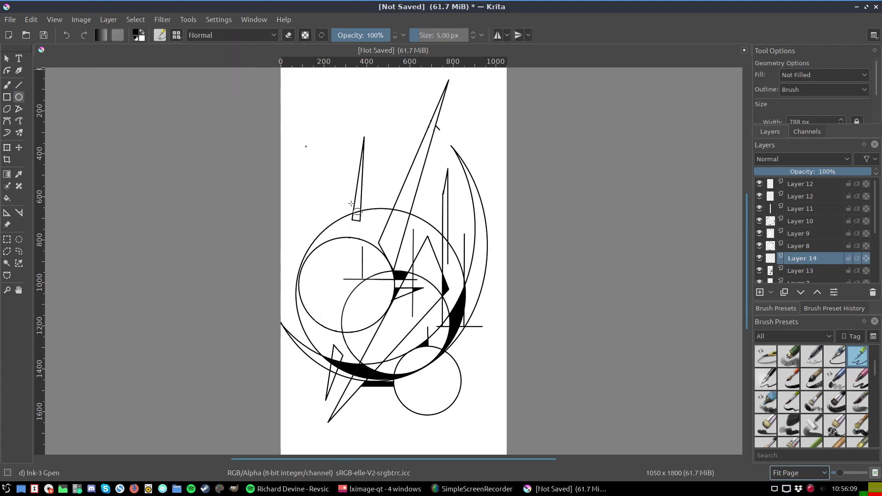
drag(439, 409, 399, 370)
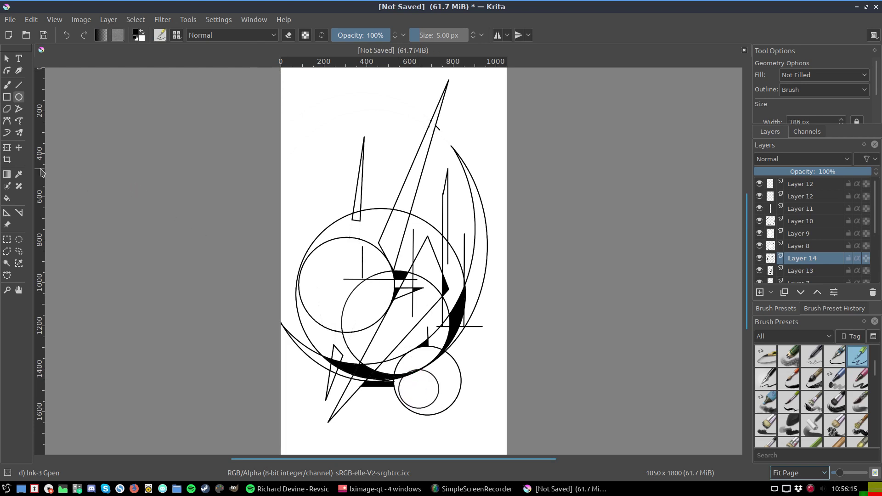
- Move the small circle down and right so it fits inside the lower circle
click(19, 147)
drag(411, 389, 425, 394)
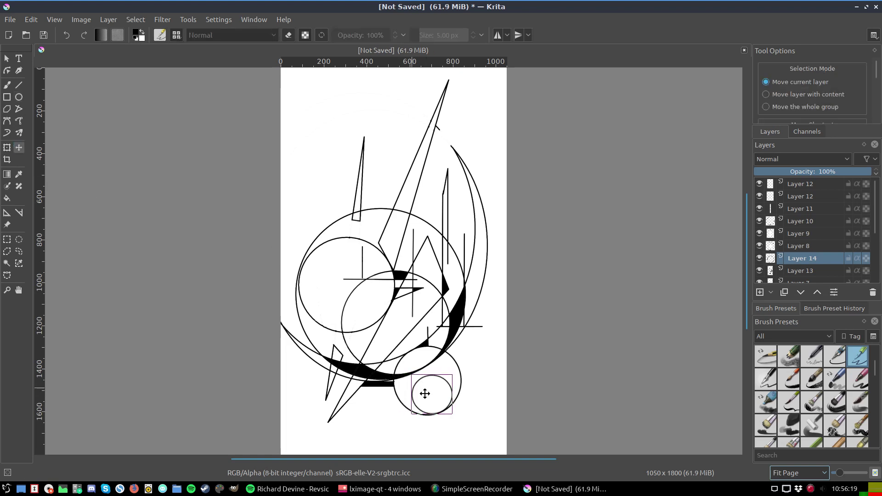
drag(425, 394, 427, 392)
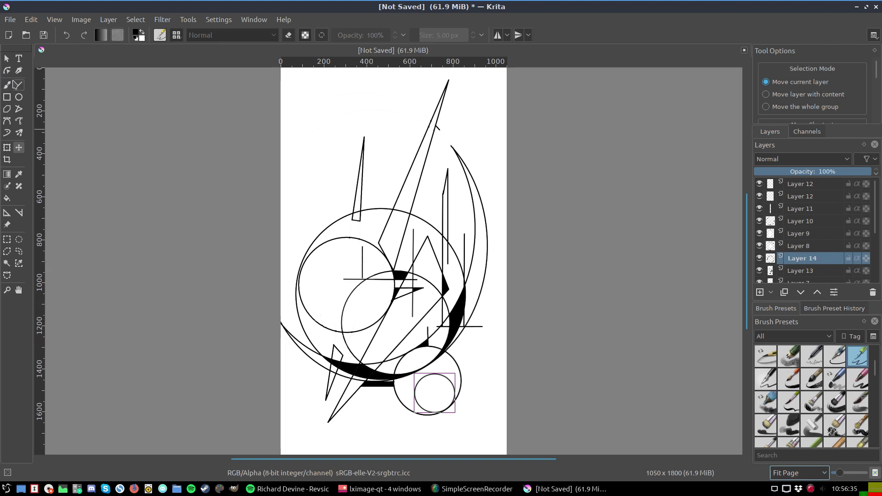
- Fill the lower arc band, right-hand crescent and thin spike triangle with solid black
click(7, 85)
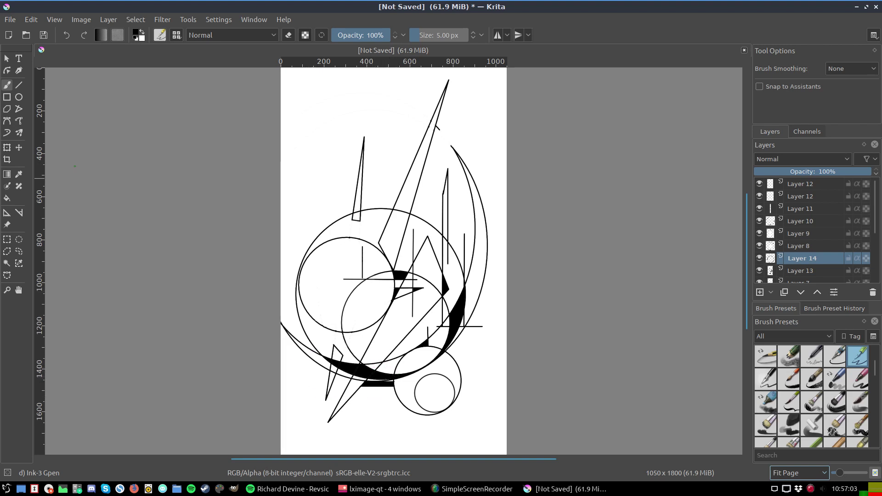
click(7, 198)
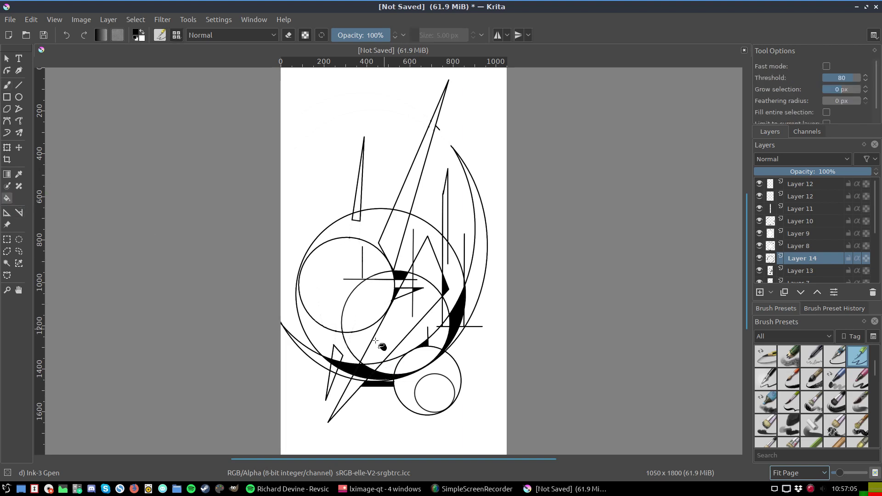
click(381, 366)
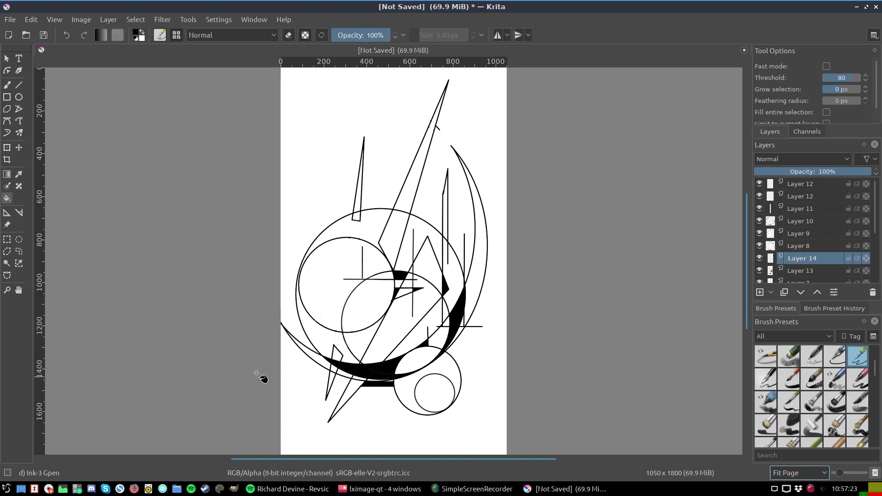
click(475, 281)
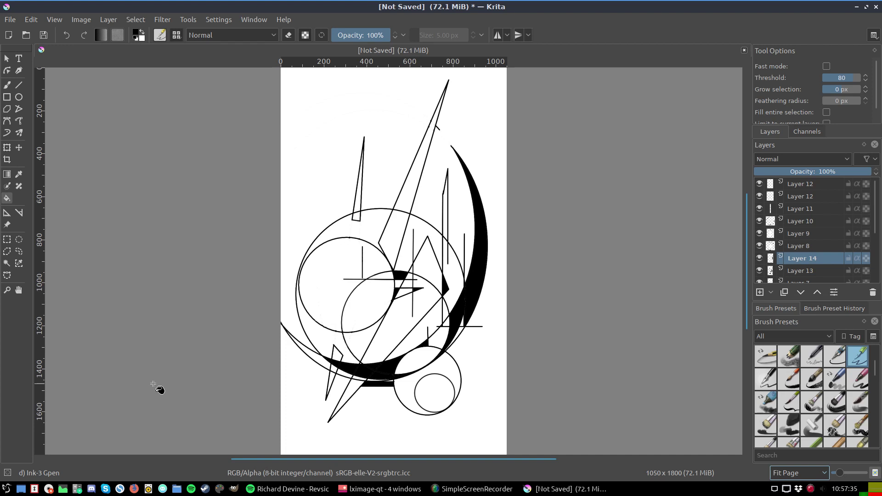
click(357, 205)
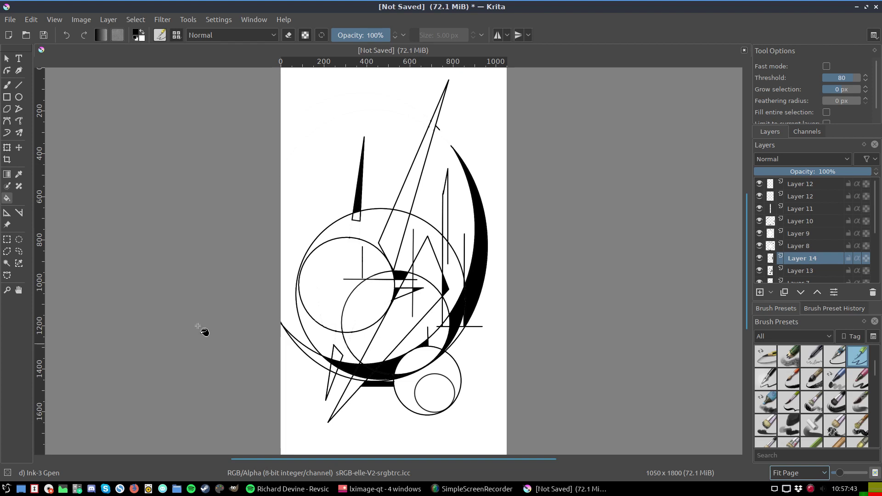
- Zoom out to 33% and export the drawing as 5.jpg with default JPEG settings
click(824, 473)
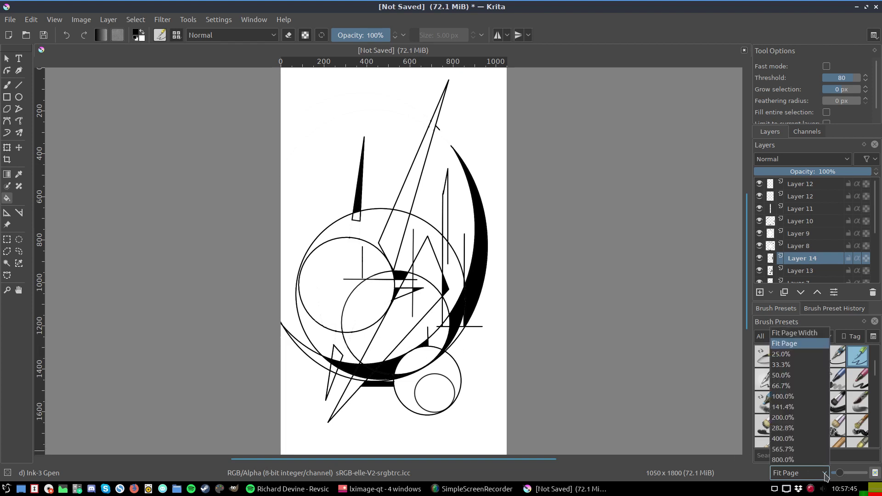
click(781, 365)
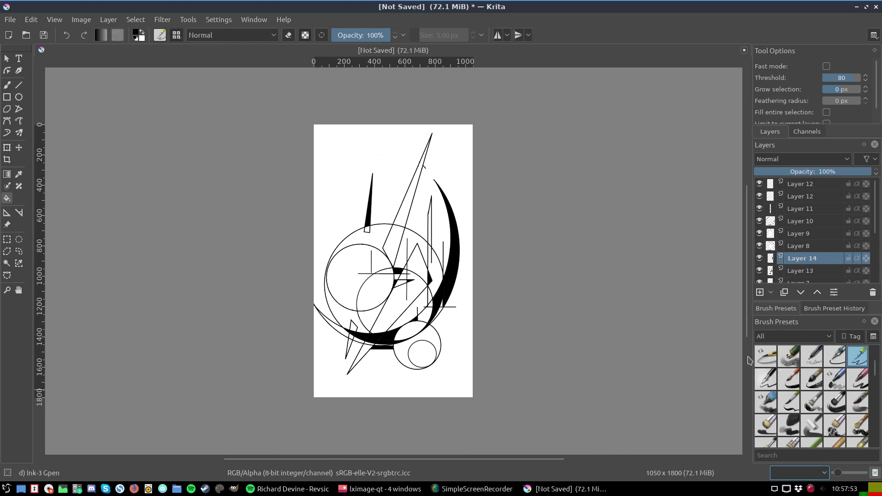
click(10, 19)
click(35, 125)
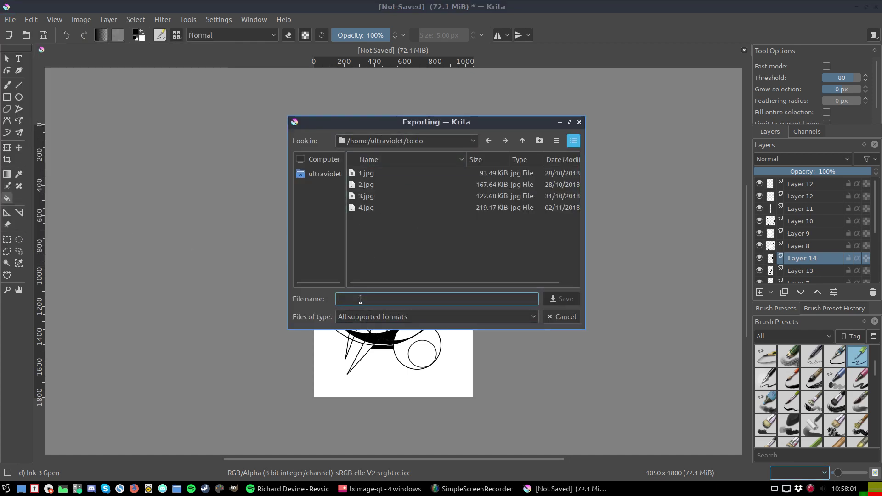
text(5.j)
text(pg)
key(Return)
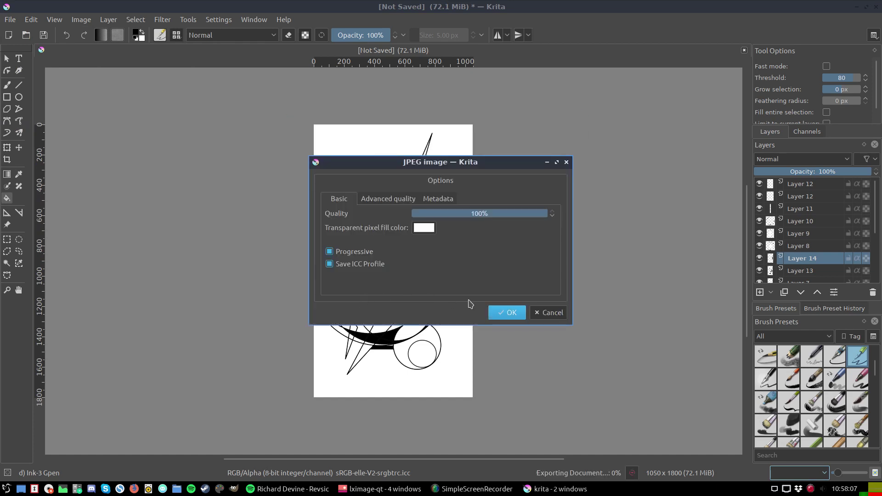
click(507, 312)
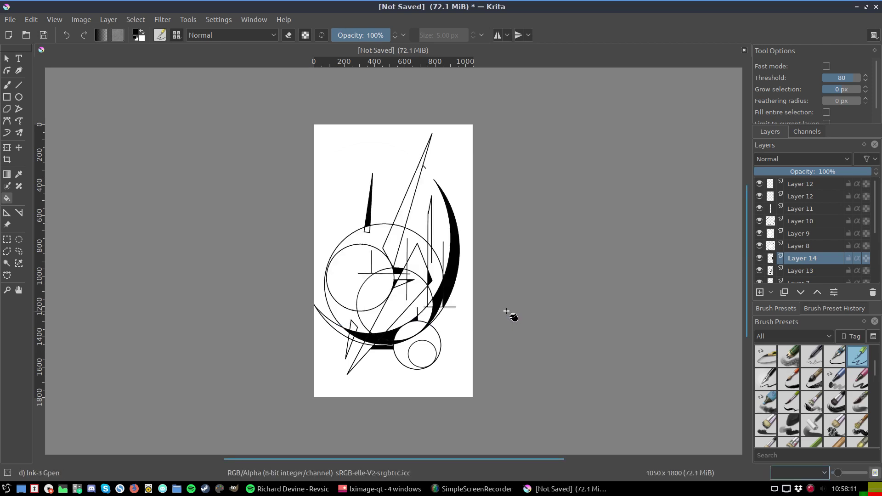
- Minimise Krita and open 5.jpg from the to do folder in the image viewer
click(856, 7)
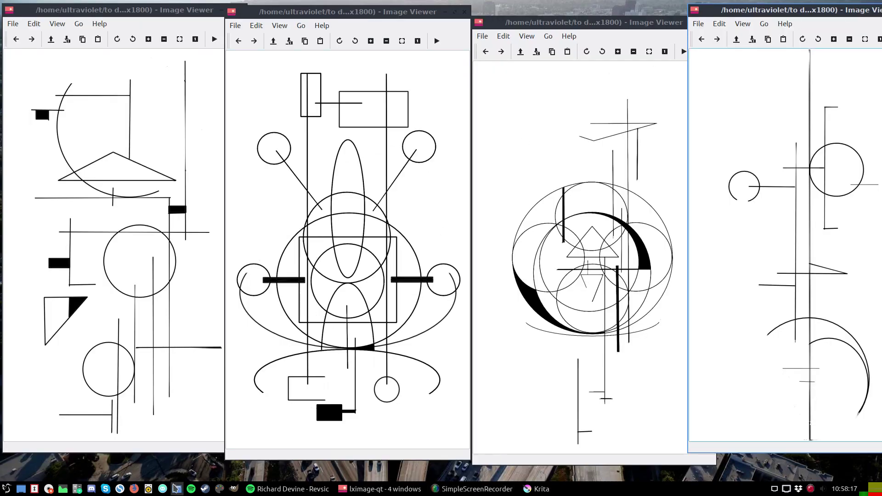
click(177, 489)
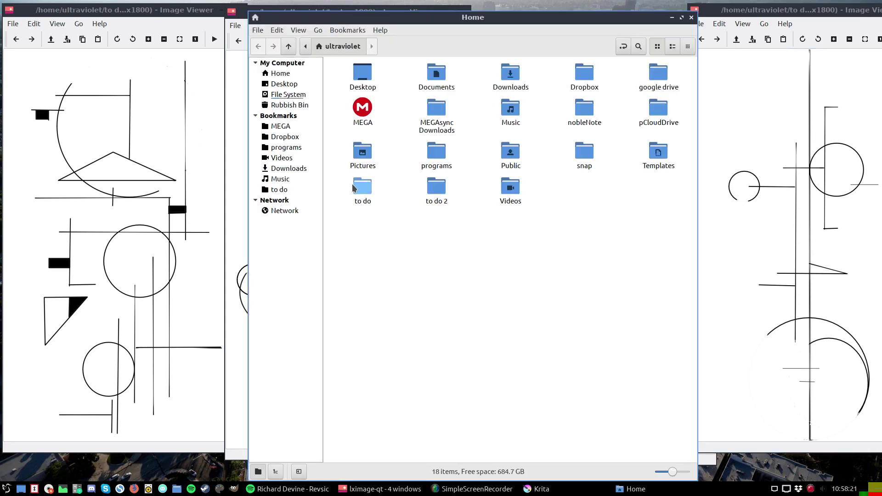
double_click(368, 190)
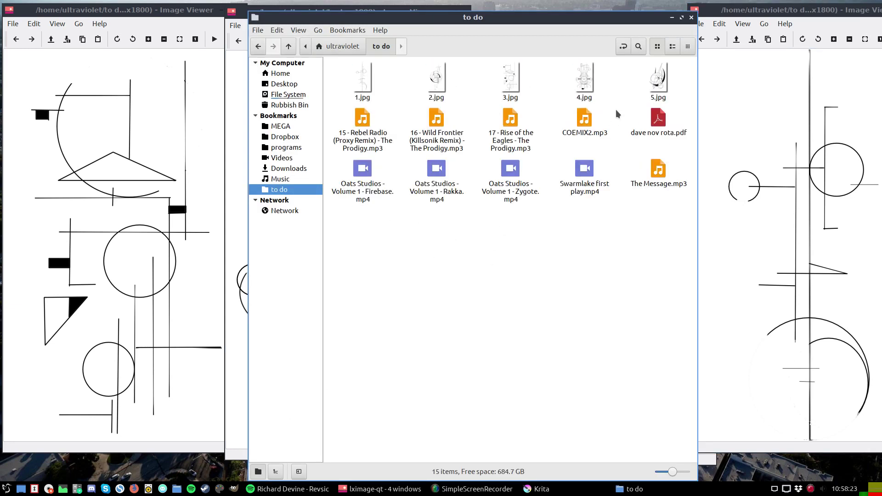
double_click(658, 79)
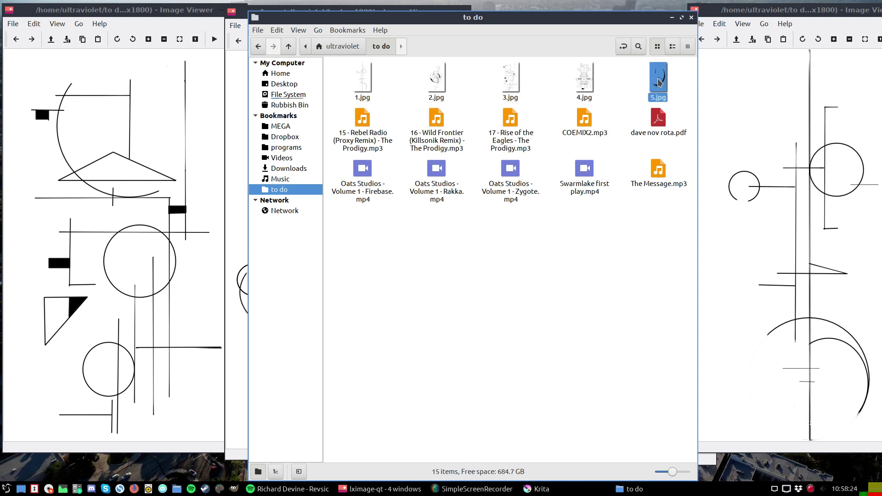
click(692, 17)
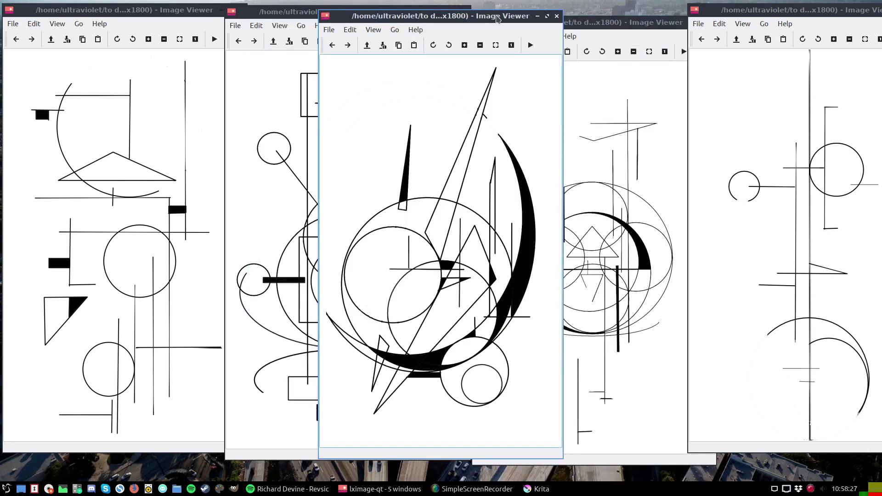
- Position the 5.jpg viewer window at the lower centre among the earlier drawings
mouse_move(496, 17)
mouse_down()
mouse_move(619, 143)
mouse_move(177, 32)
mouse_move(416, 412)
mouse_move(758, 106)
mouse_up()
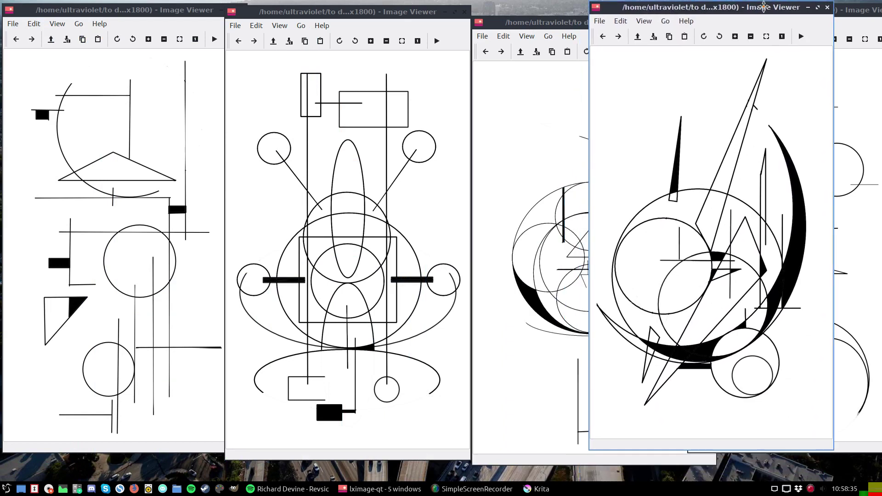
mouse_move(758, 107)
mouse_down()
mouse_move(843, 24)
mouse_move(184, 21)
mouse_move(191, 30)
mouse_move(774, 42)
mouse_up()
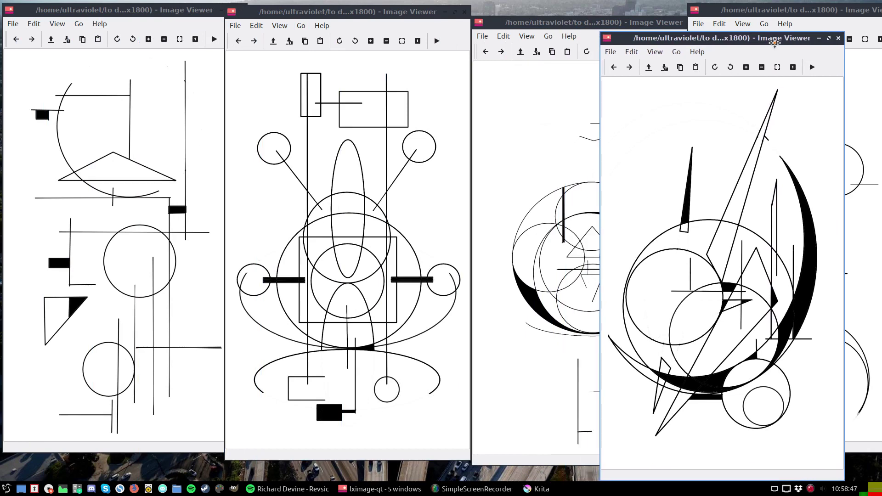
mouse_move(775, 42)
mouse_down()
mouse_move(676, 192)
mouse_move(489, 386)
mouse_move(485, 309)
mouse_move(308, 124)
mouse_move(223, 83)
mouse_move(537, 299)
mouse_up()
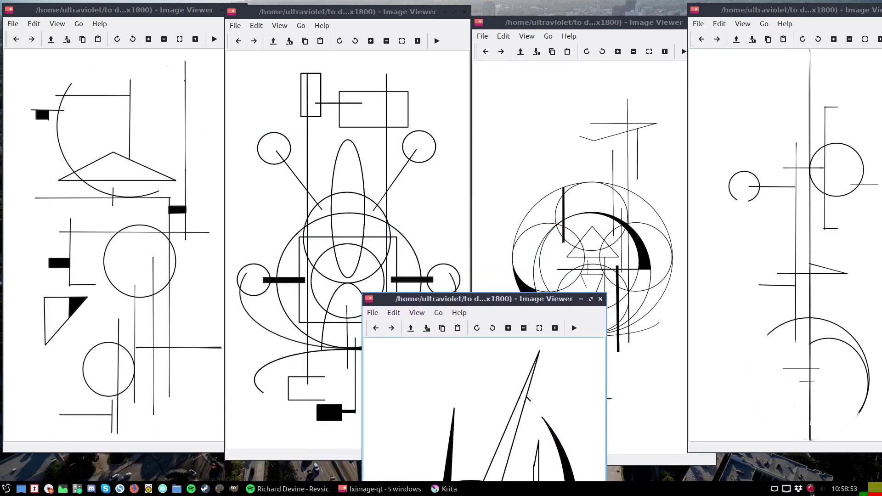